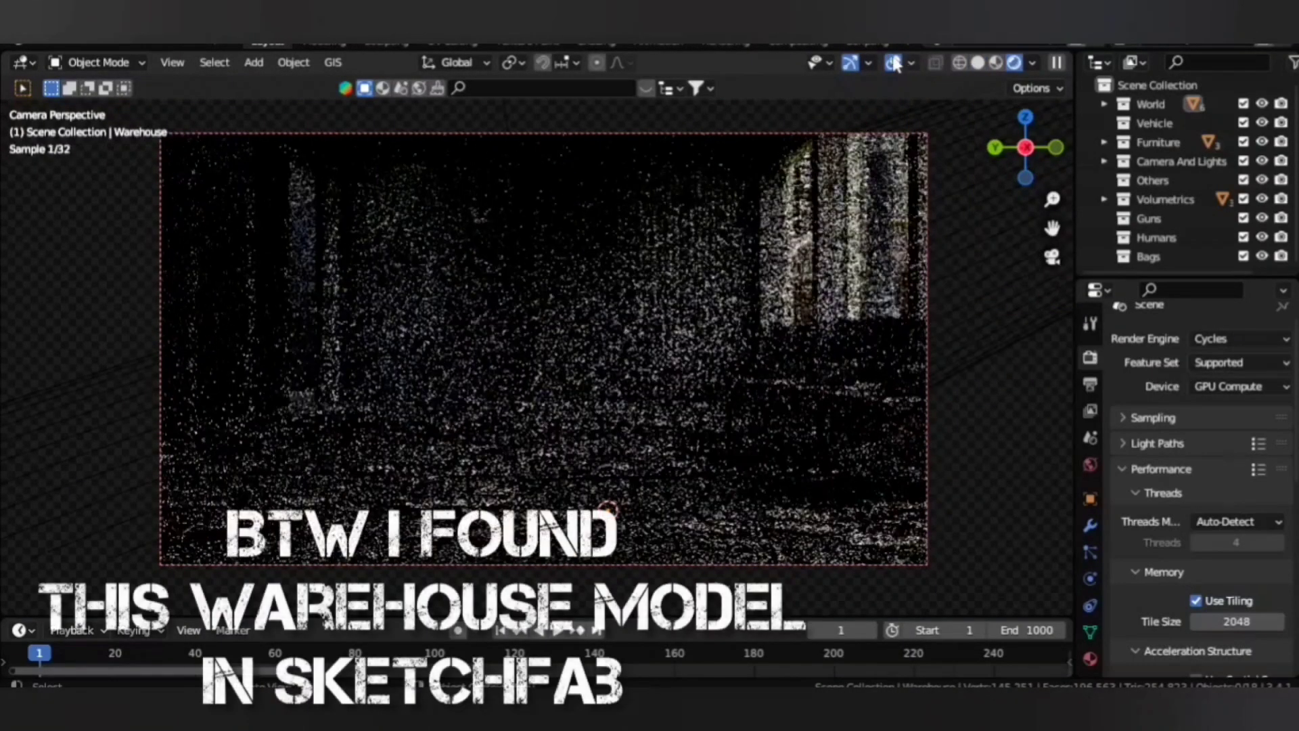
Hide the viewport overlays to check the clean render and adjust the render tile size.
click(893, 62)
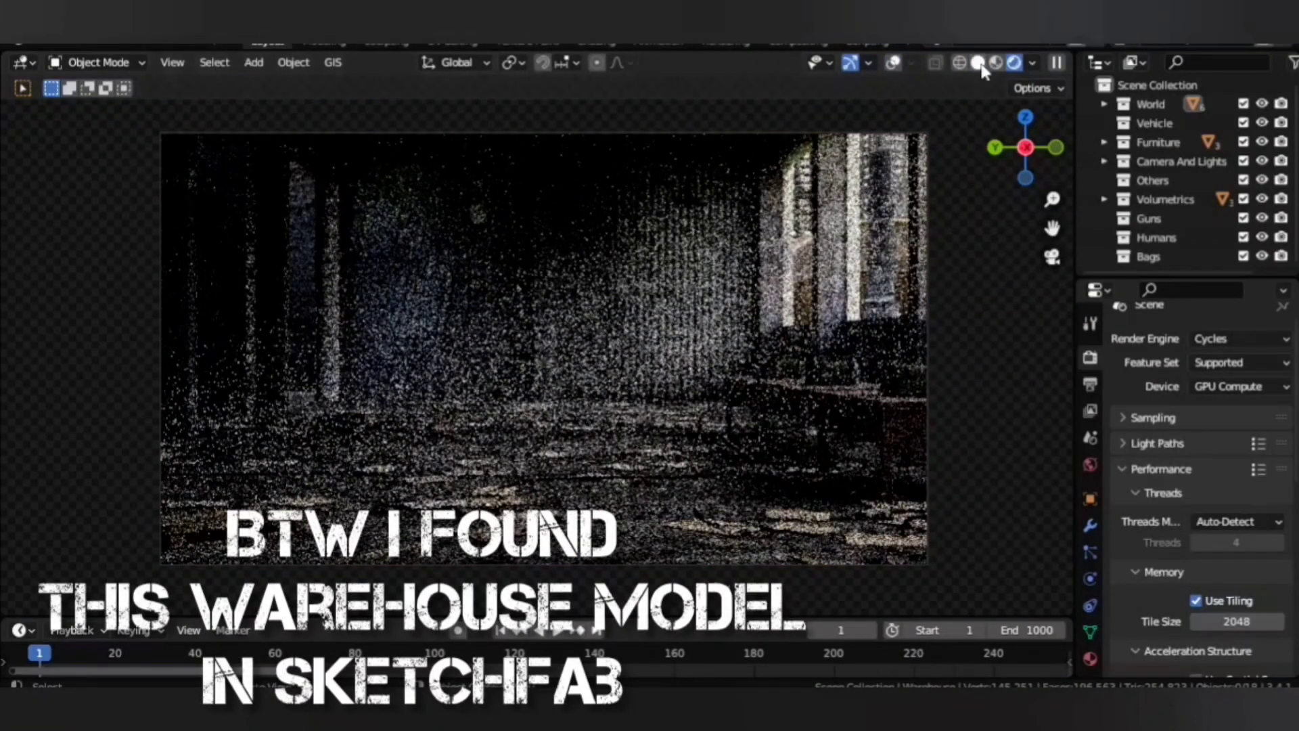
scroll(1158, 464, down, 5)
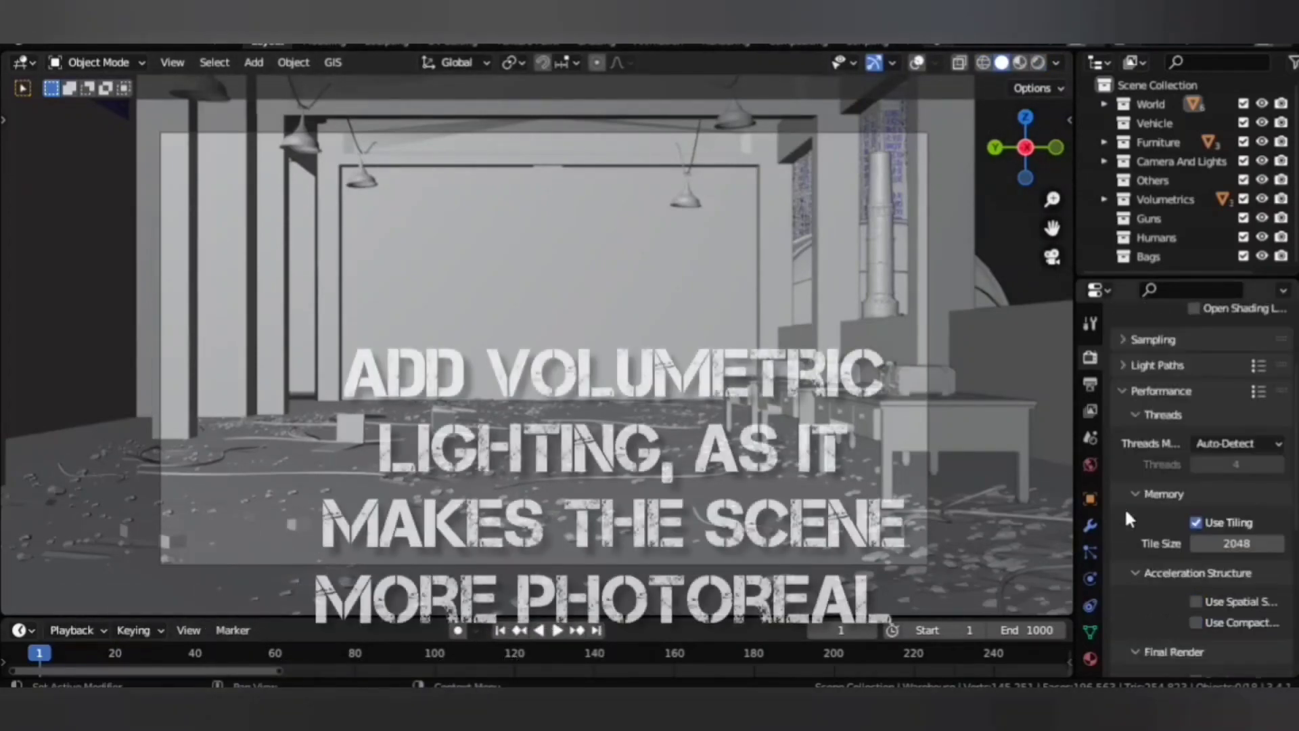
click(1248, 506)
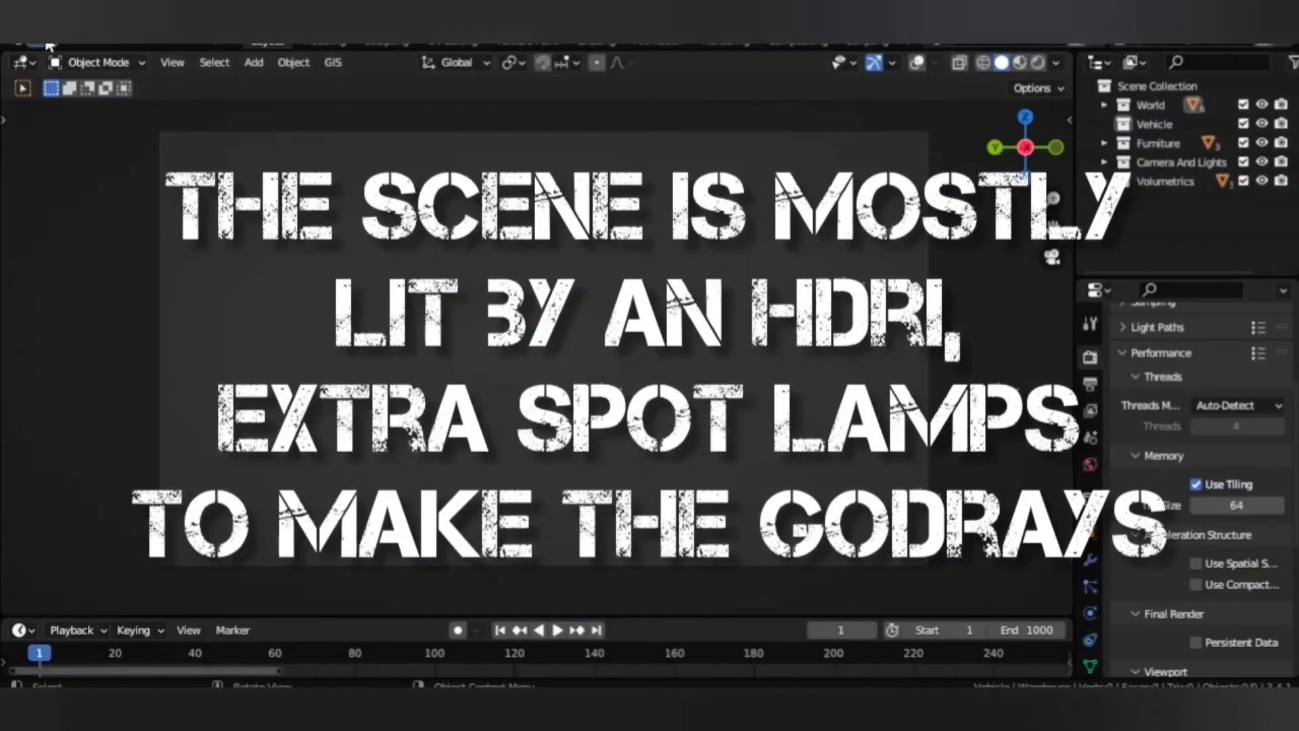
Import the downloaded Sketchfab model as glTF 2.0 from the Assets folder.
click(31, 42)
click(274, 466)
double_click(489, 232)
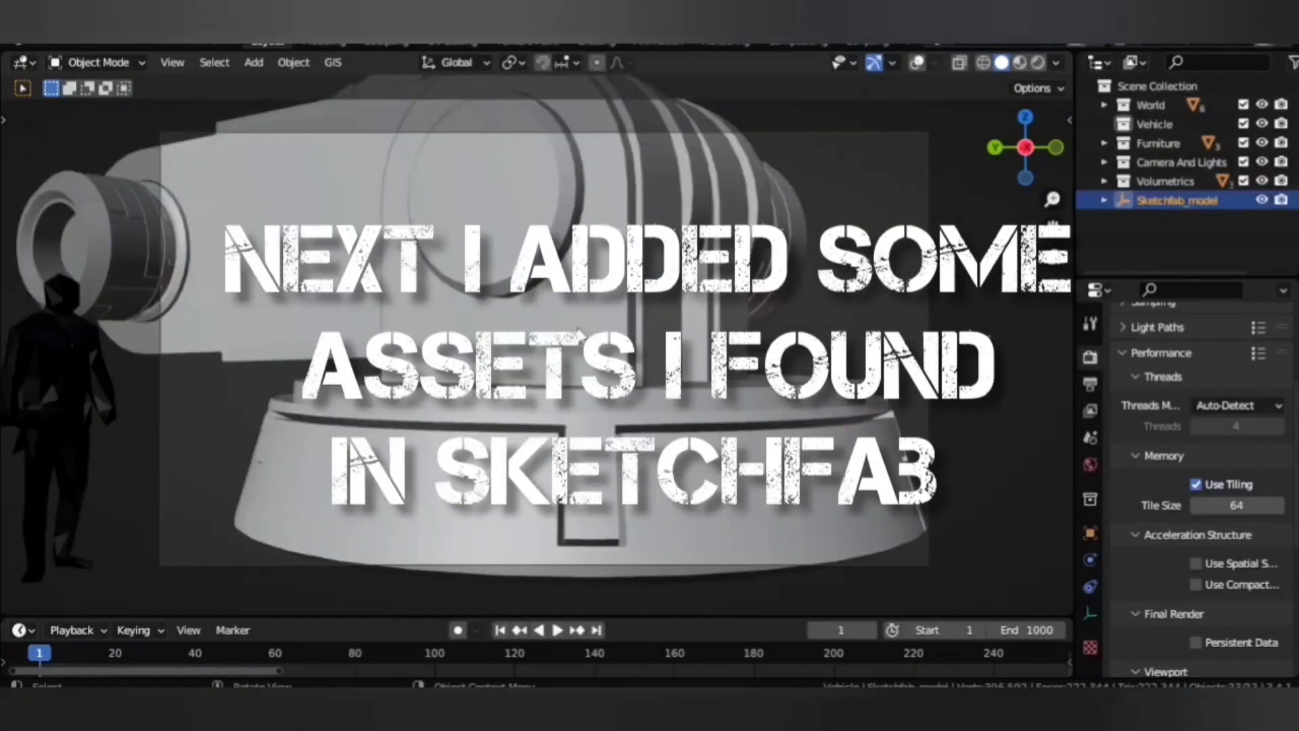
Delete the human figures and the armature, leaving only the Object_16 platform.
key(shift+alt+z)
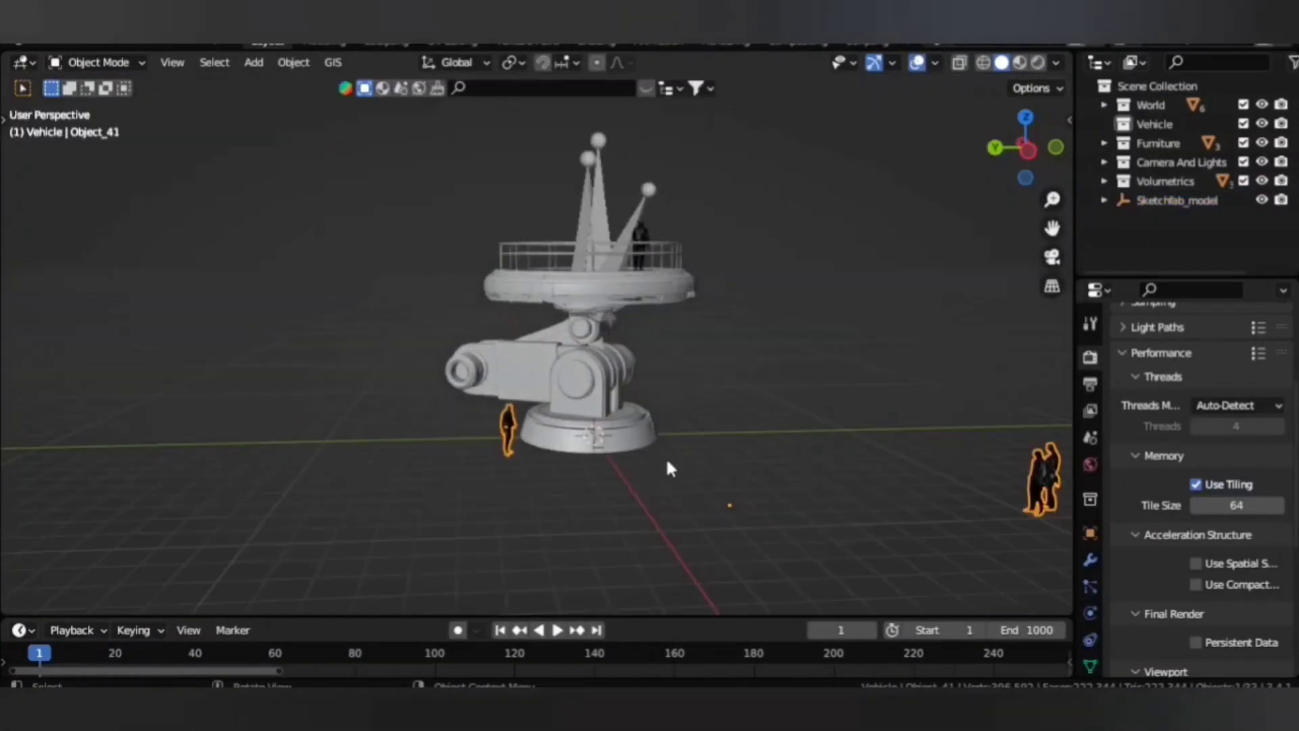
key(Delete)
click(602, 210)
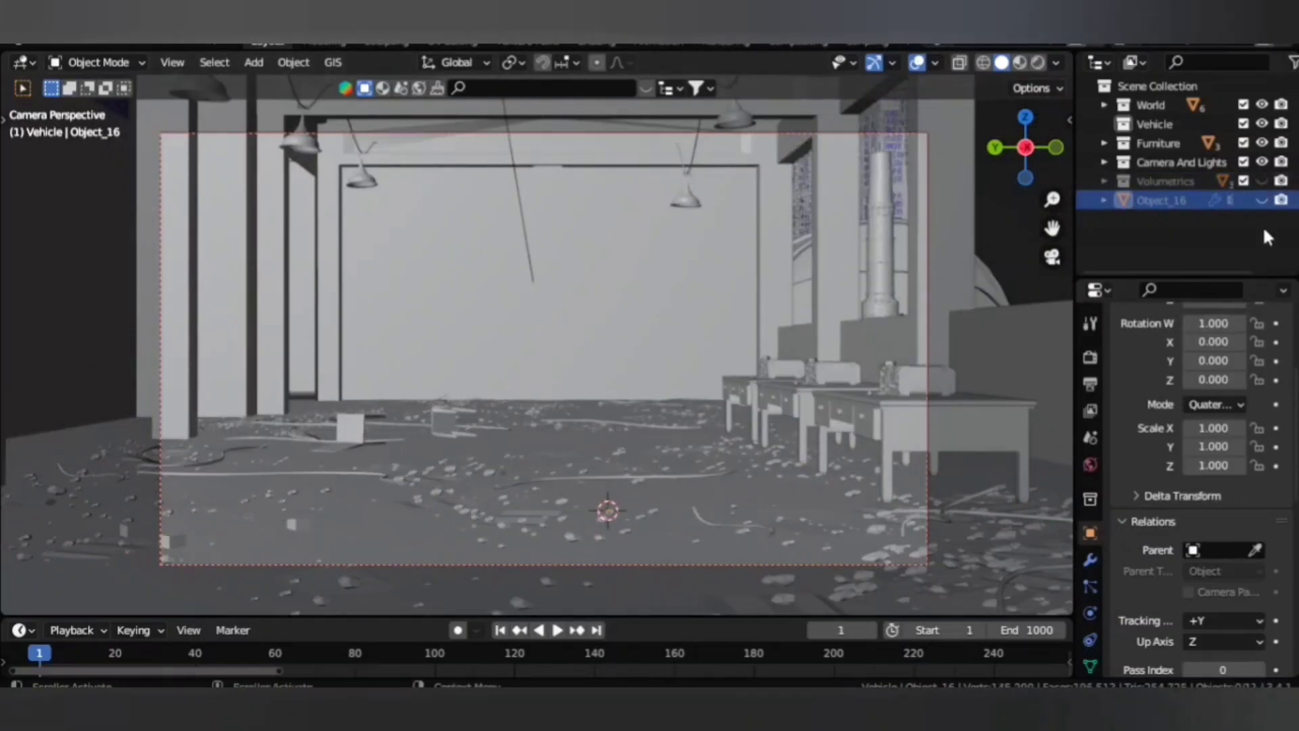
Lift the platform vertically and set its origin to its geometry.
key(z)
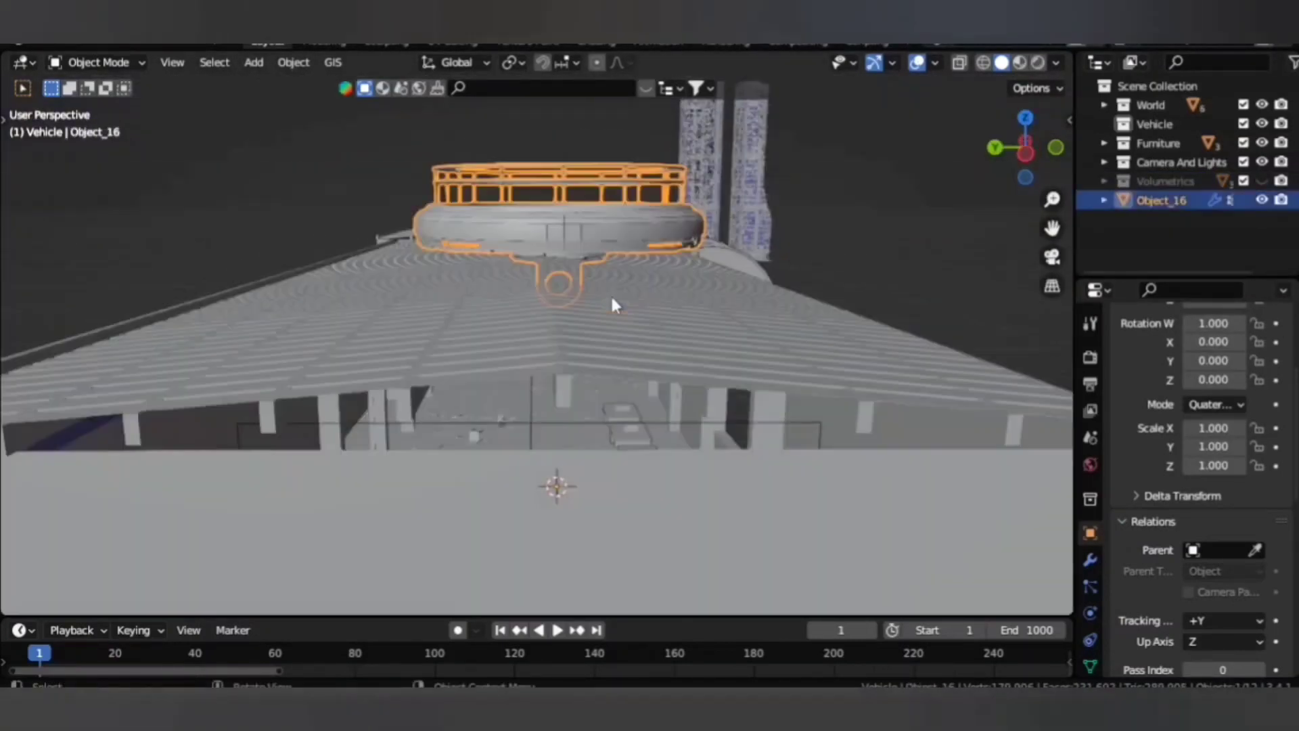
key(g)
key(z)
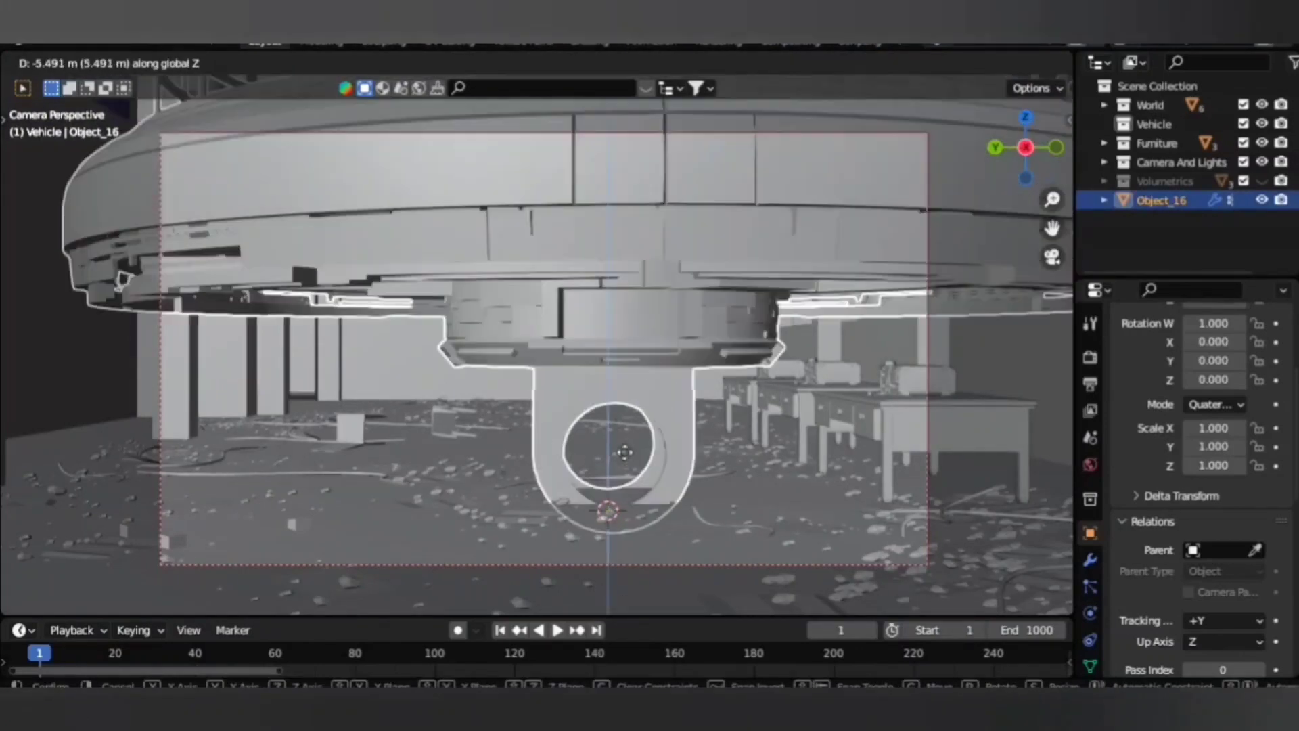
click(829, 428)
key(s)
key(Return)
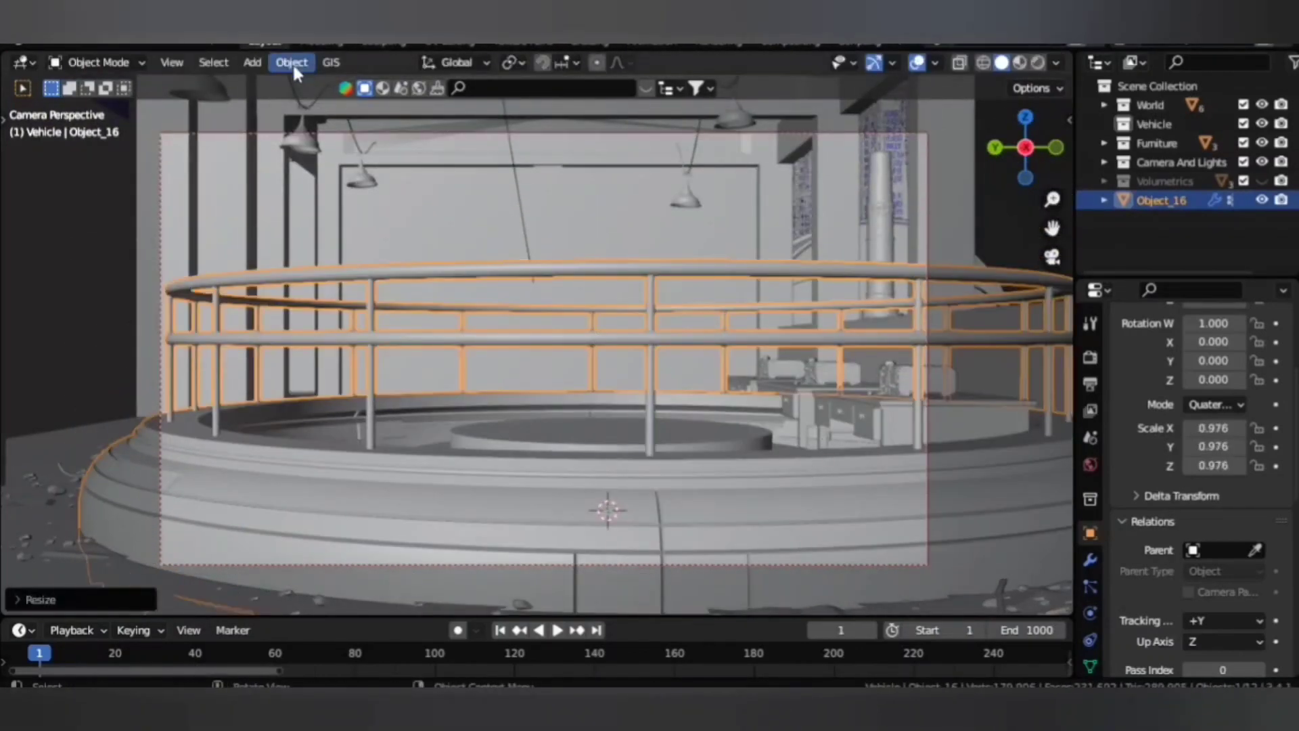
click(292, 62)
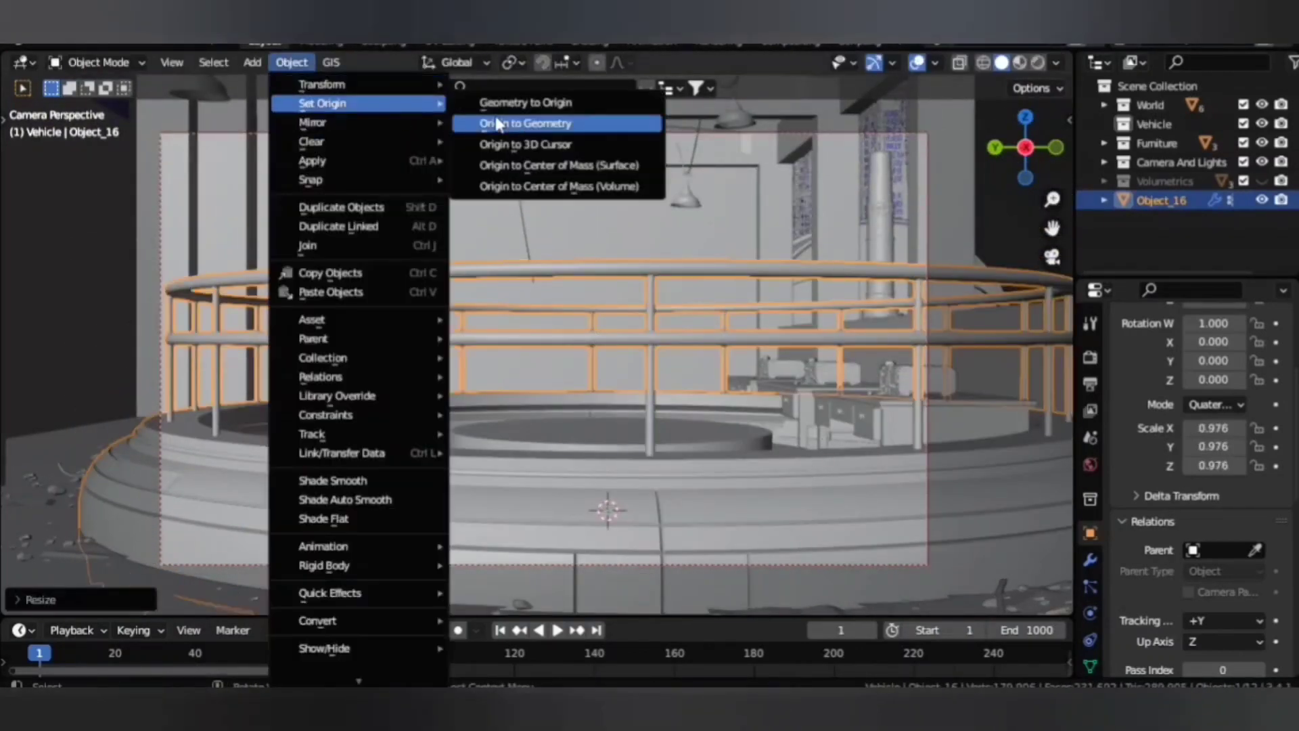
click(521, 122)
Scale the platform to 0.597 and position it on the floor in front of the camera.
key(s)
click(705, 364)
key(g)
key(z)
click(586, 363)
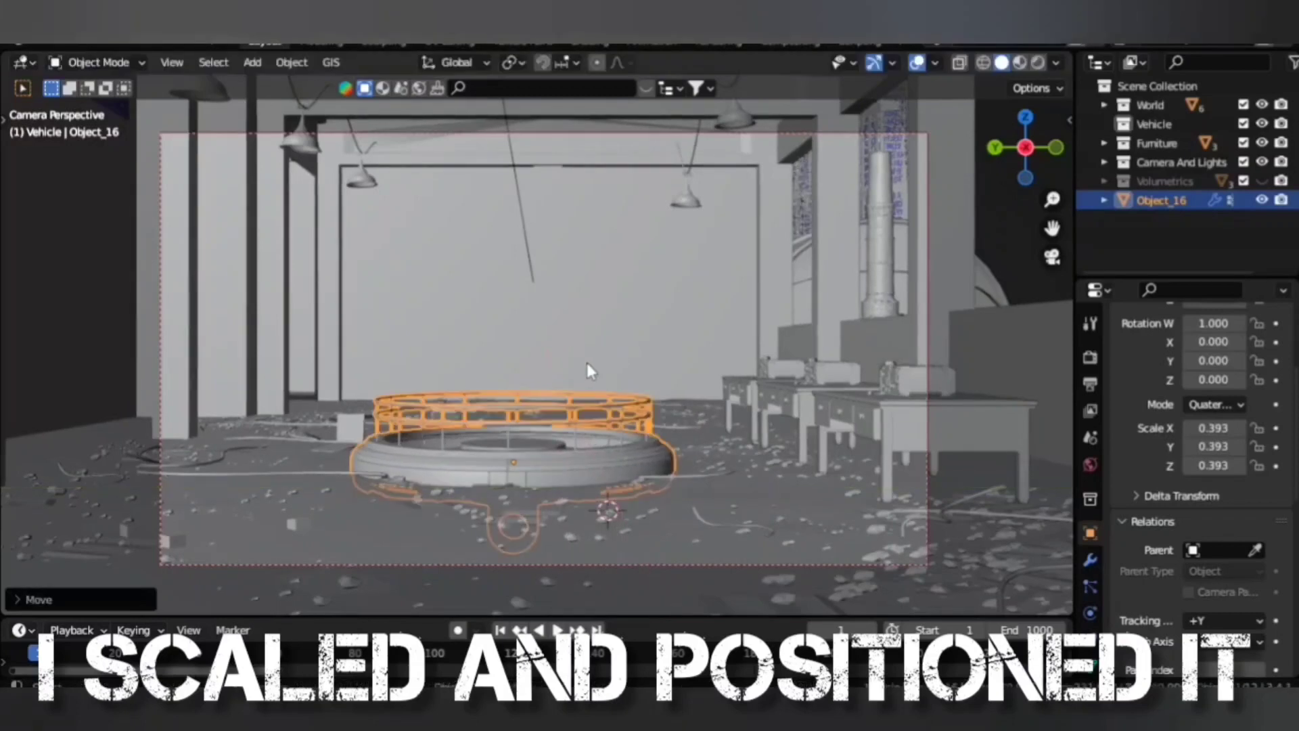
key(s)
click(696, 367)
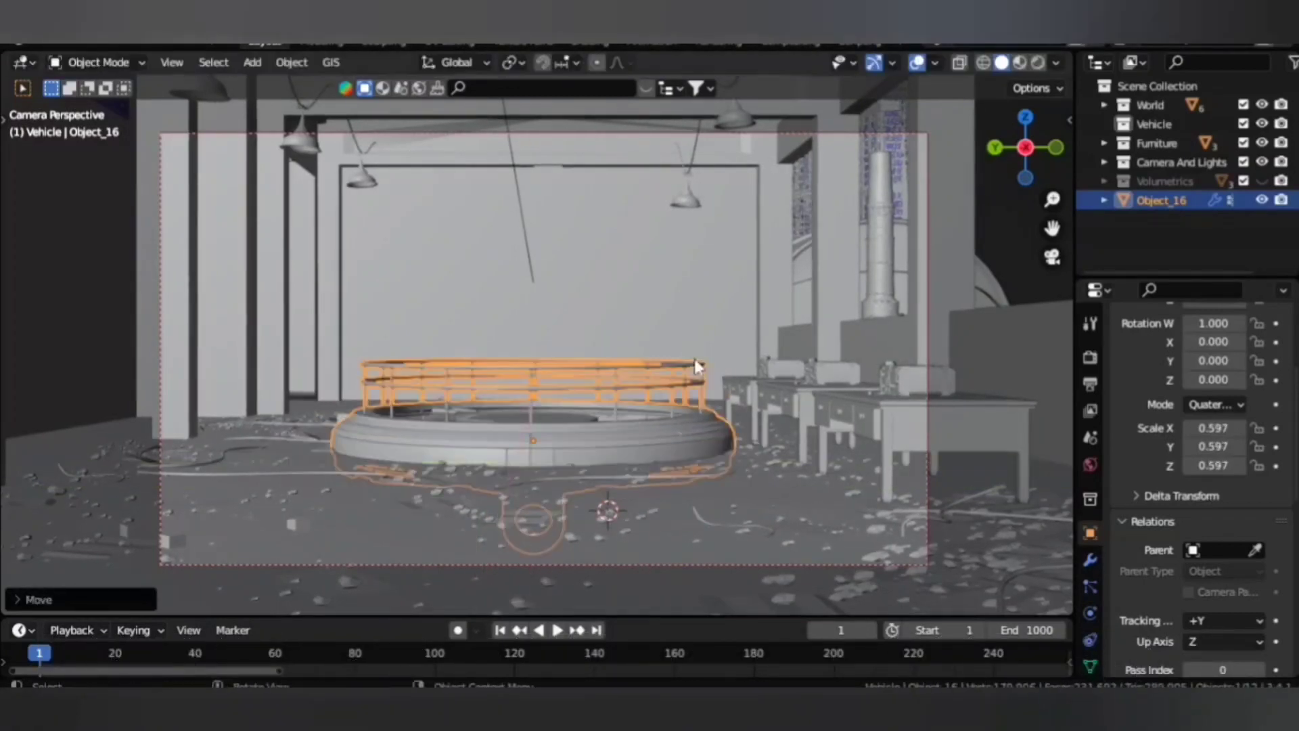
key(g)
key(z)
click(719, 261)
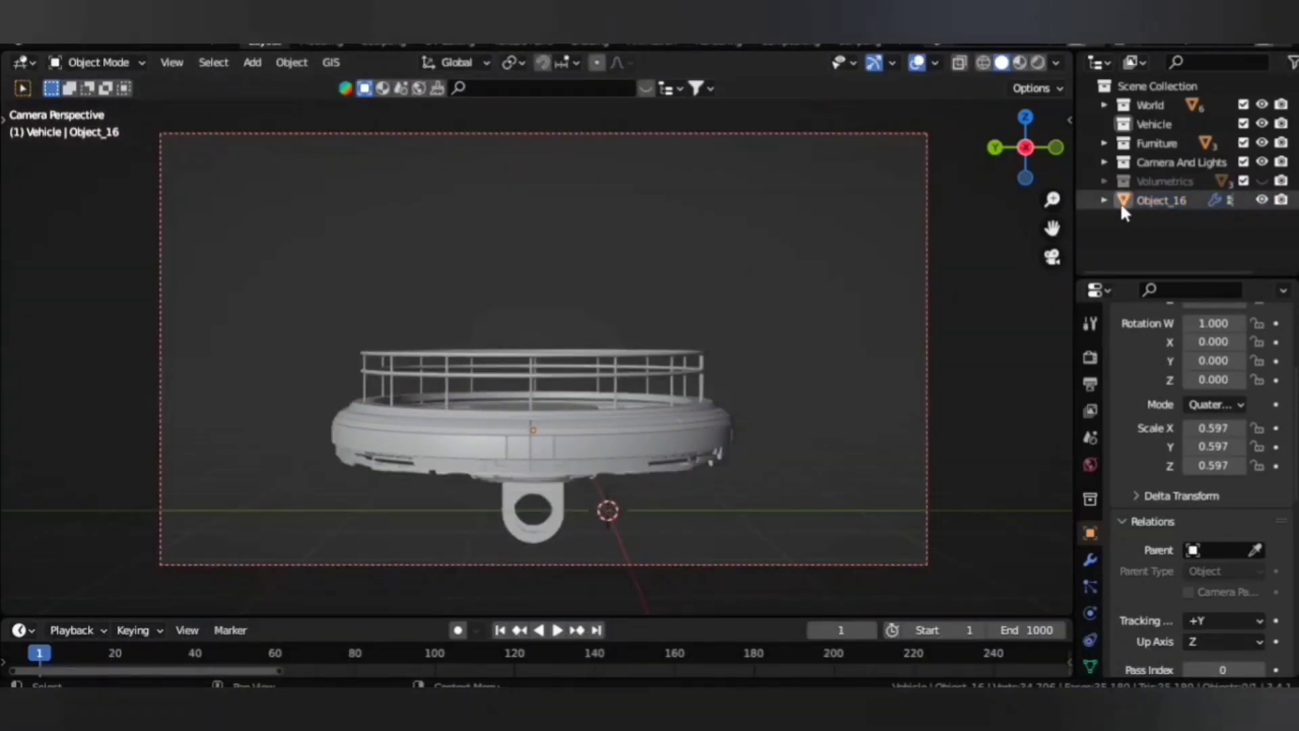
Move Object_16 into the Vehicle collection.
right_click(1150, 230)
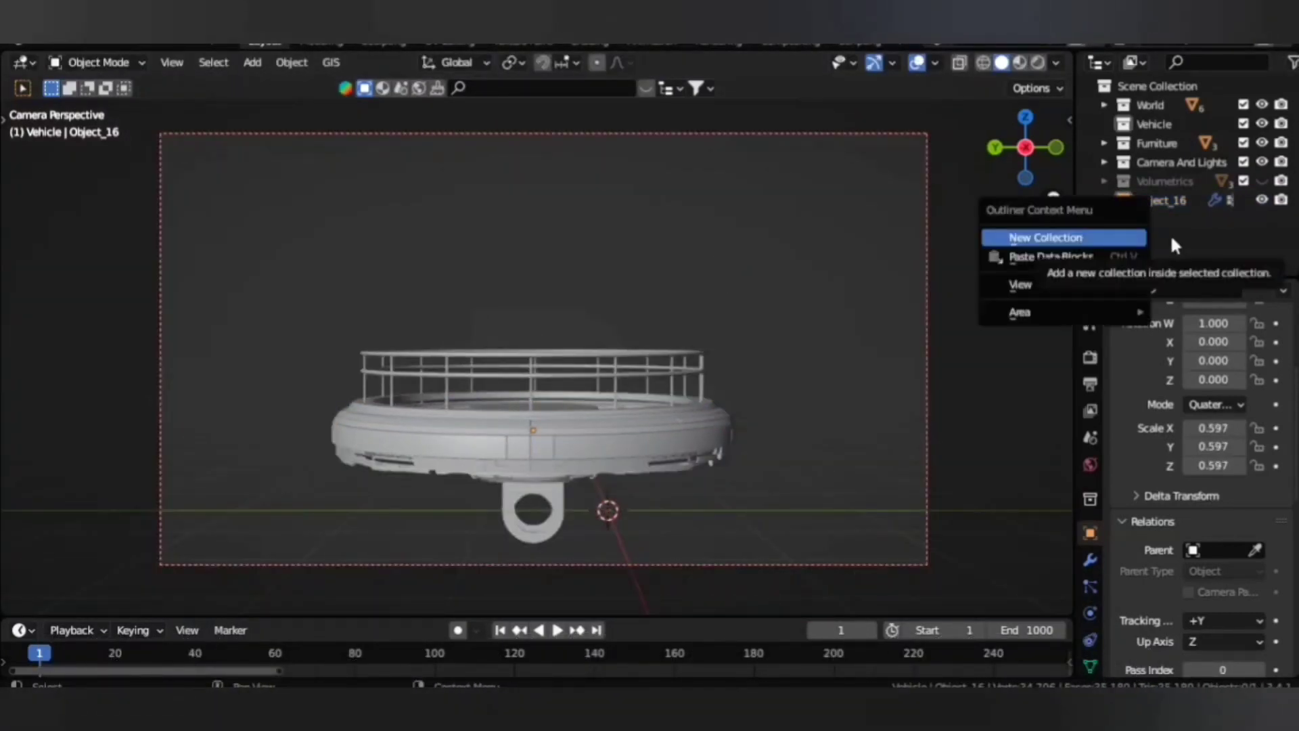
click(1160, 200)
drag(1128, 144, 1143, 125)
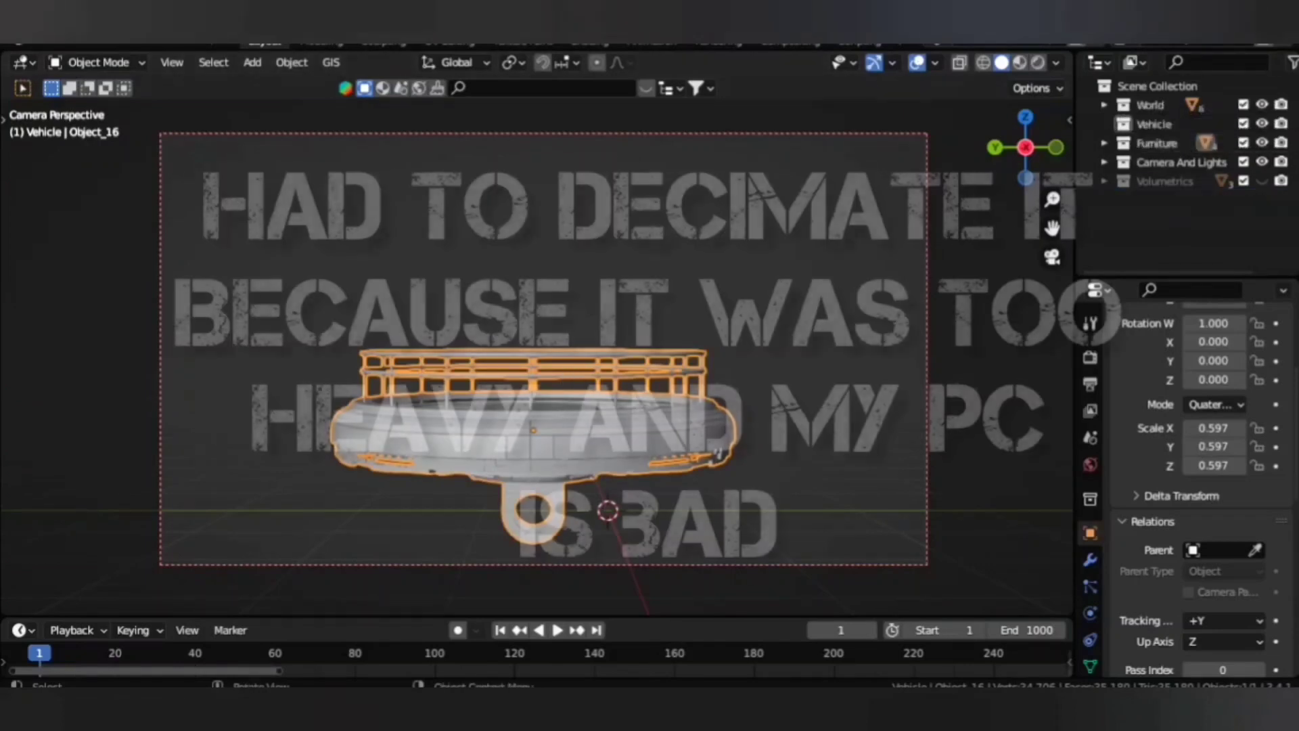
Merge the platform's duplicate vertices by distance and convert its triangles to quads.
key(Tab)
key(m)
click(601, 462)
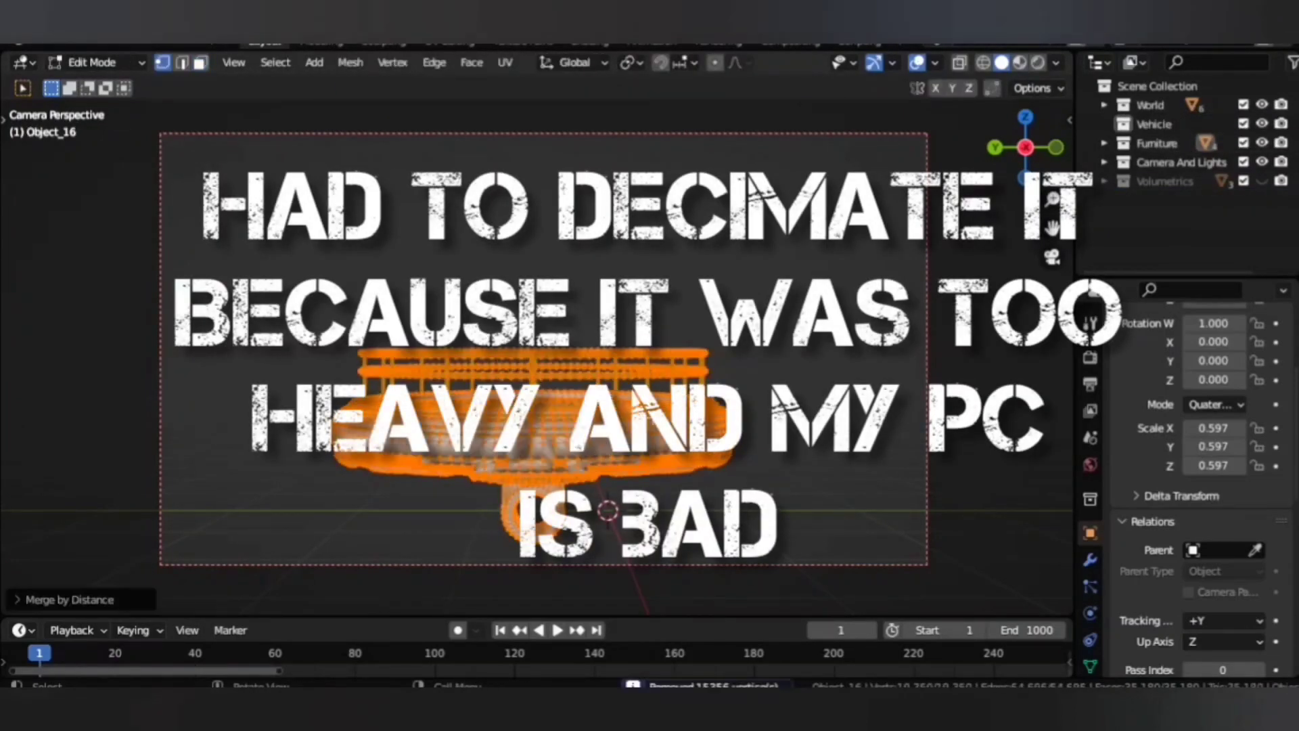
key(F3)
text(tris)
key(Return)
Clear the platform's custom split normals and return to the full scene in object mode.
click(1089, 666)
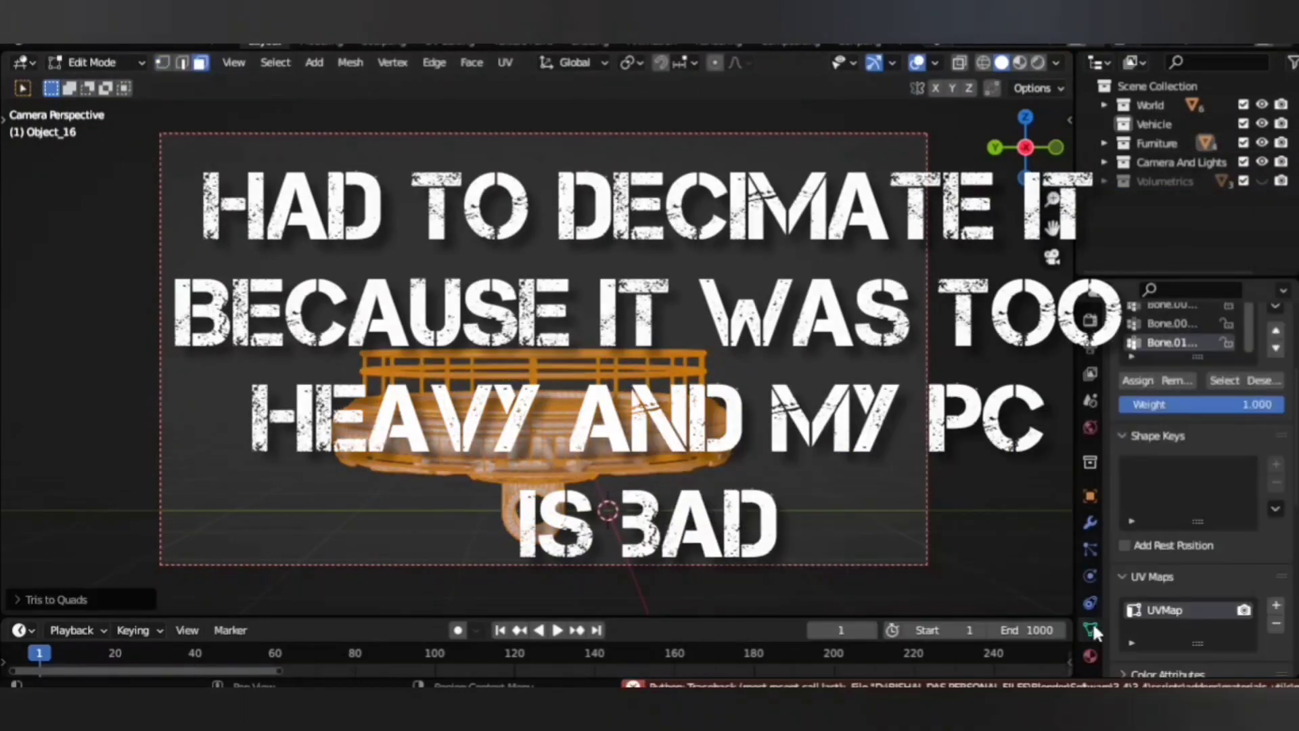
scroll(1146, 558, down, 5)
click(1146, 558)
key(Tab)
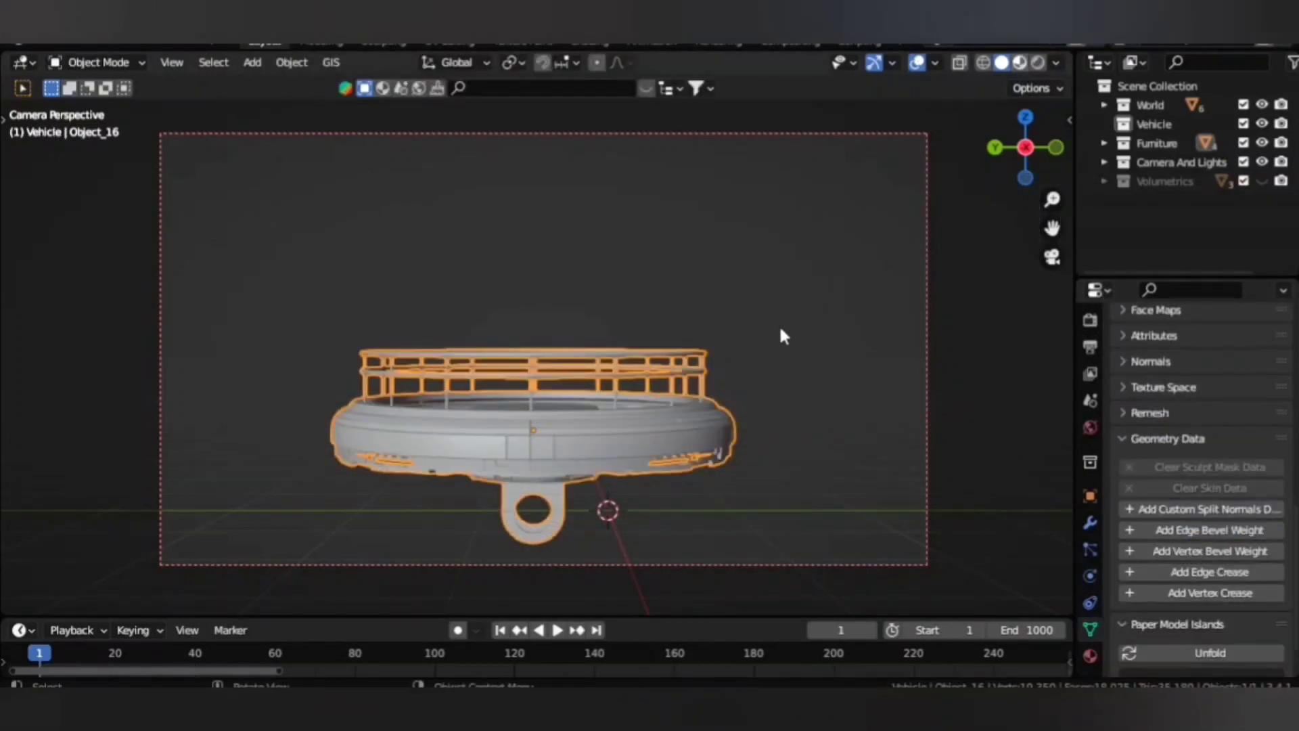
key(KP_Divide)
ctrl+click(716, 416)
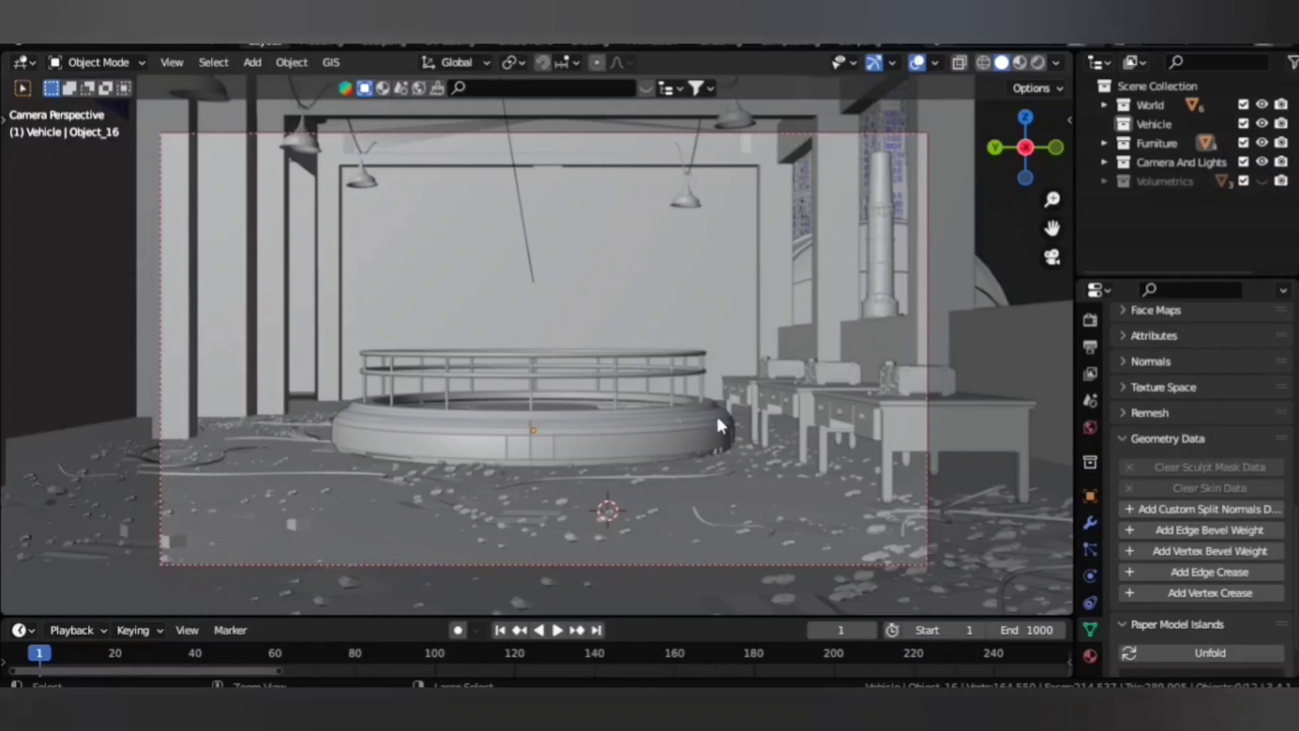
Raise the circular platform slightly along Z.
click(717, 424)
key(g)
key(z)
click(732, 325)
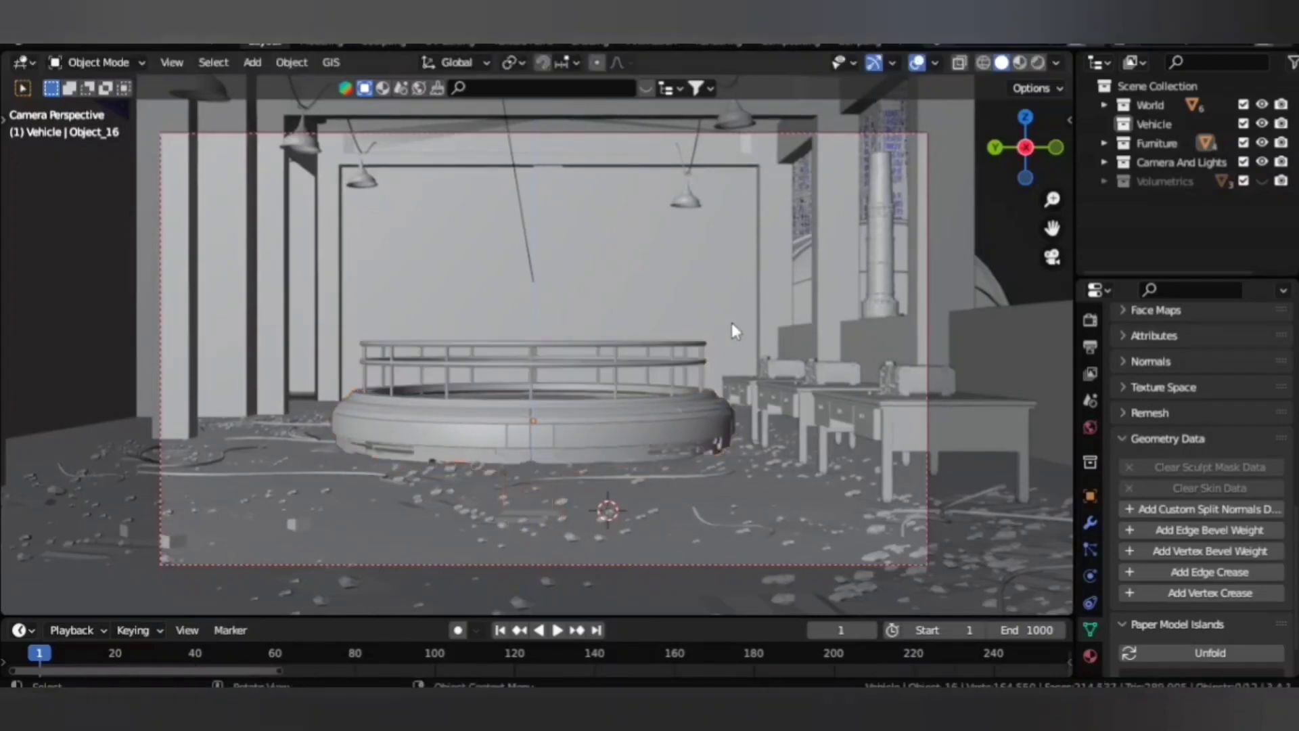
Check the platform's Lit_1 material in rendered shading, then return to solid shading.
click(1038, 63)
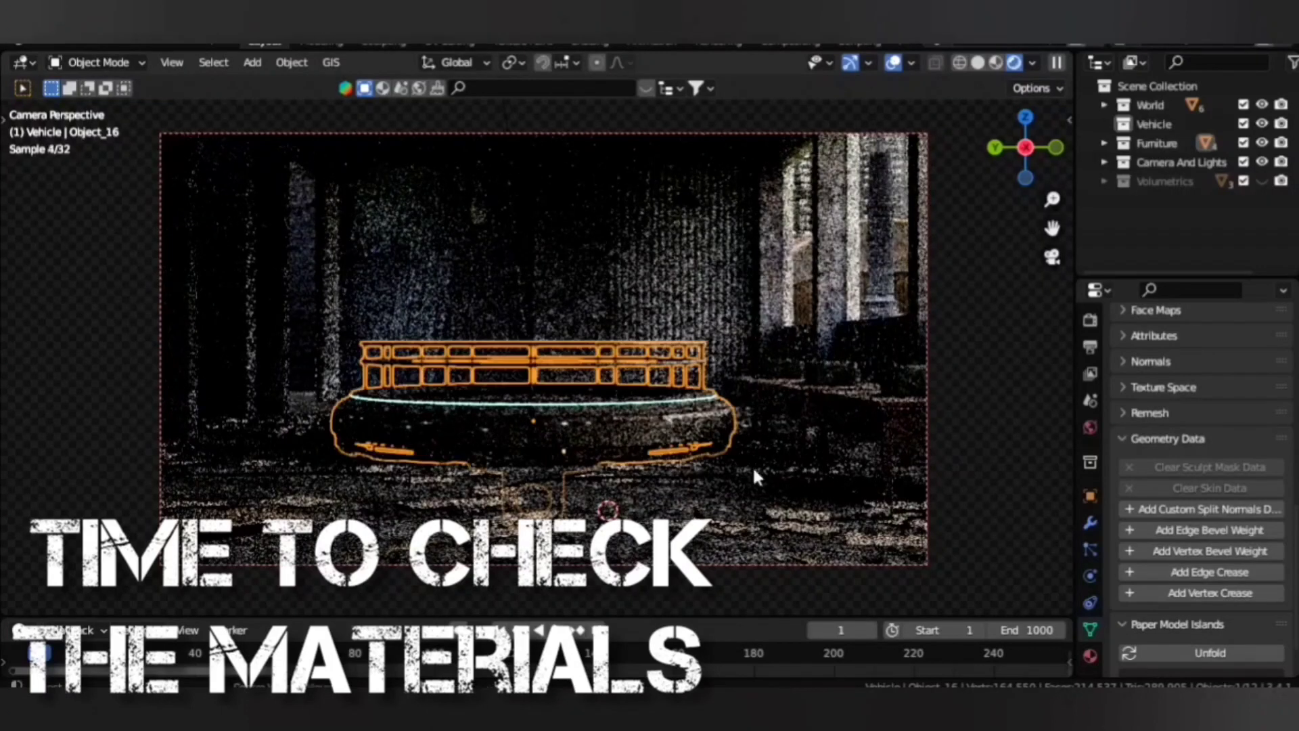
click(1090, 654)
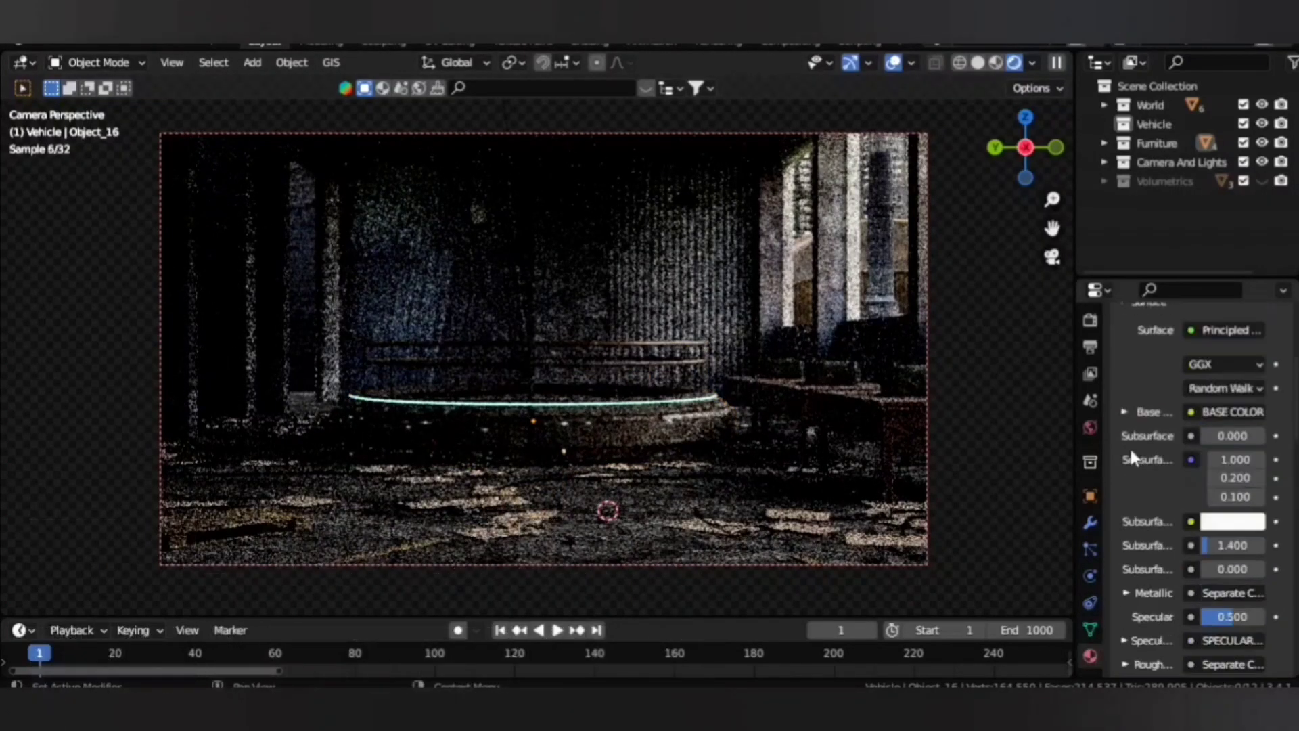
click(978, 64)
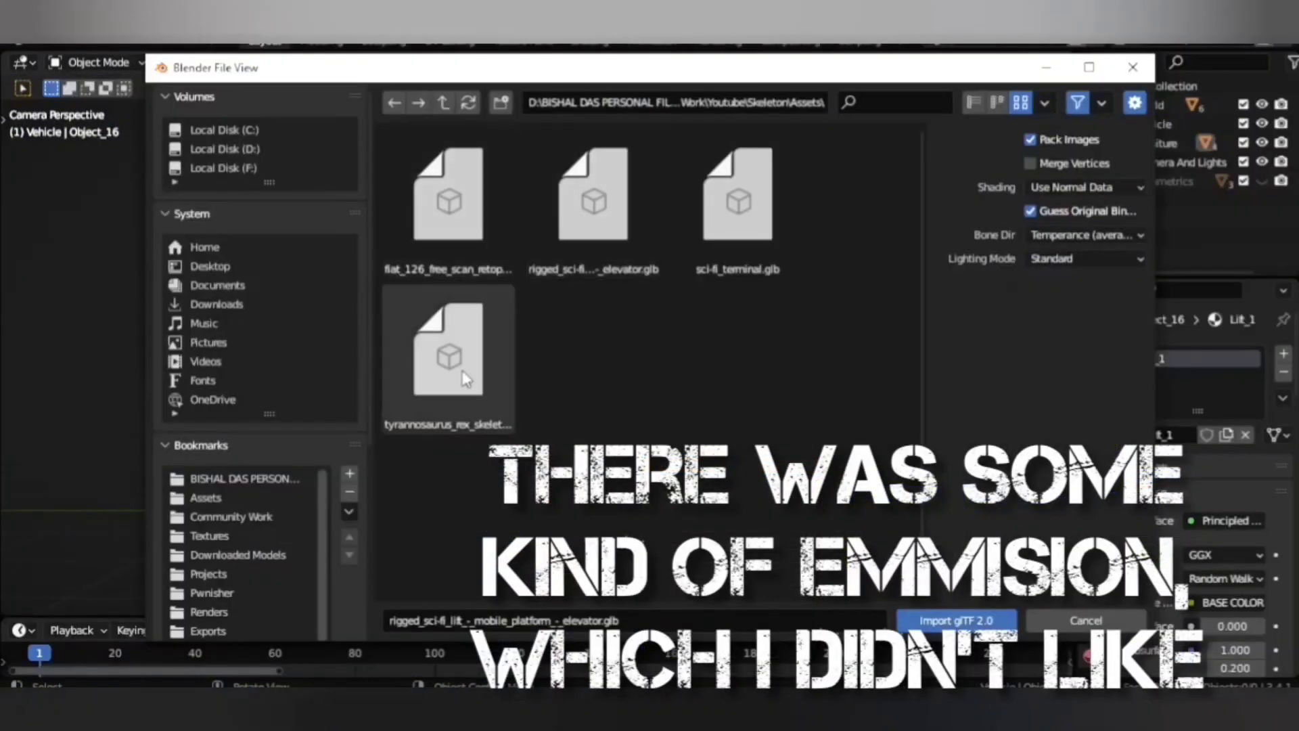
Import the T-rex skeleton, apply its location, remove leftover empties and set origin to geometry.
double_click(465, 378)
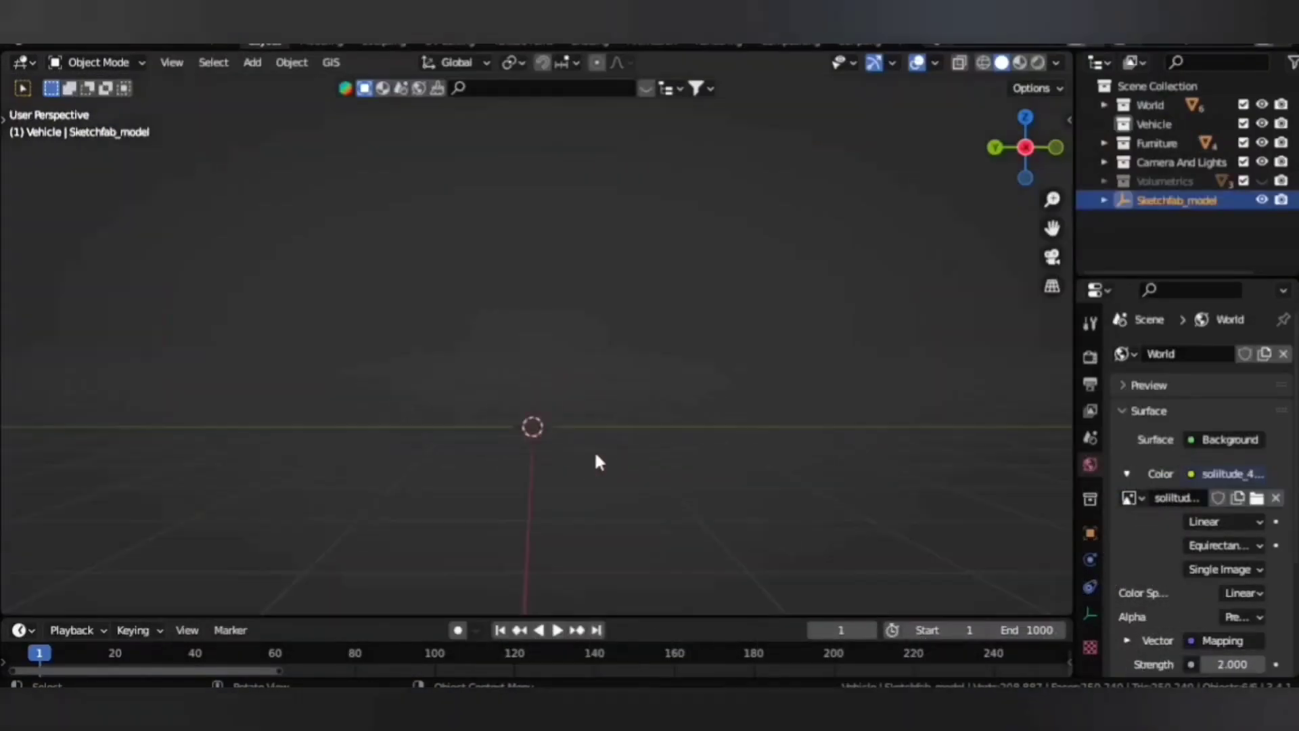
click(596, 338)
key(ctrl+a)
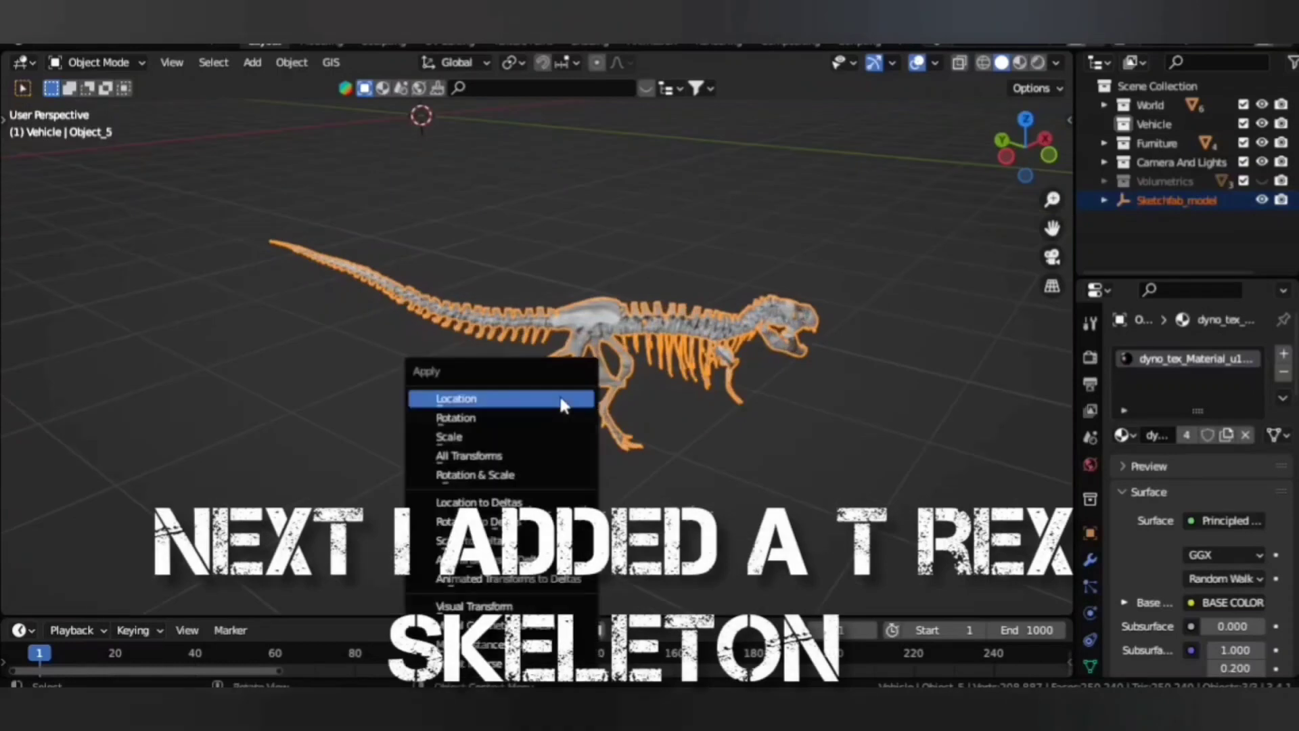
click(559, 399)
key(Delete)
click(610, 348)
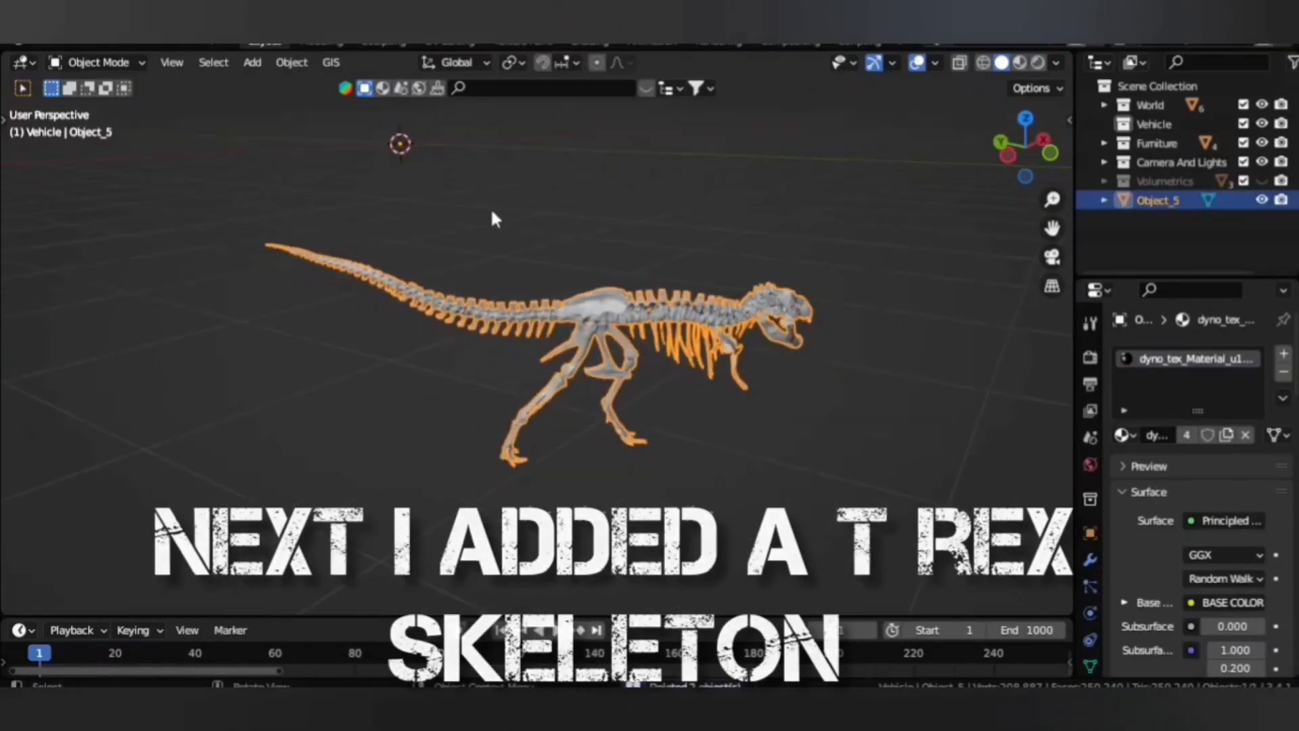
click(292, 62)
click(476, 123)
Resize, rotate and position the skeleton over the platform in camera view.
key(s)
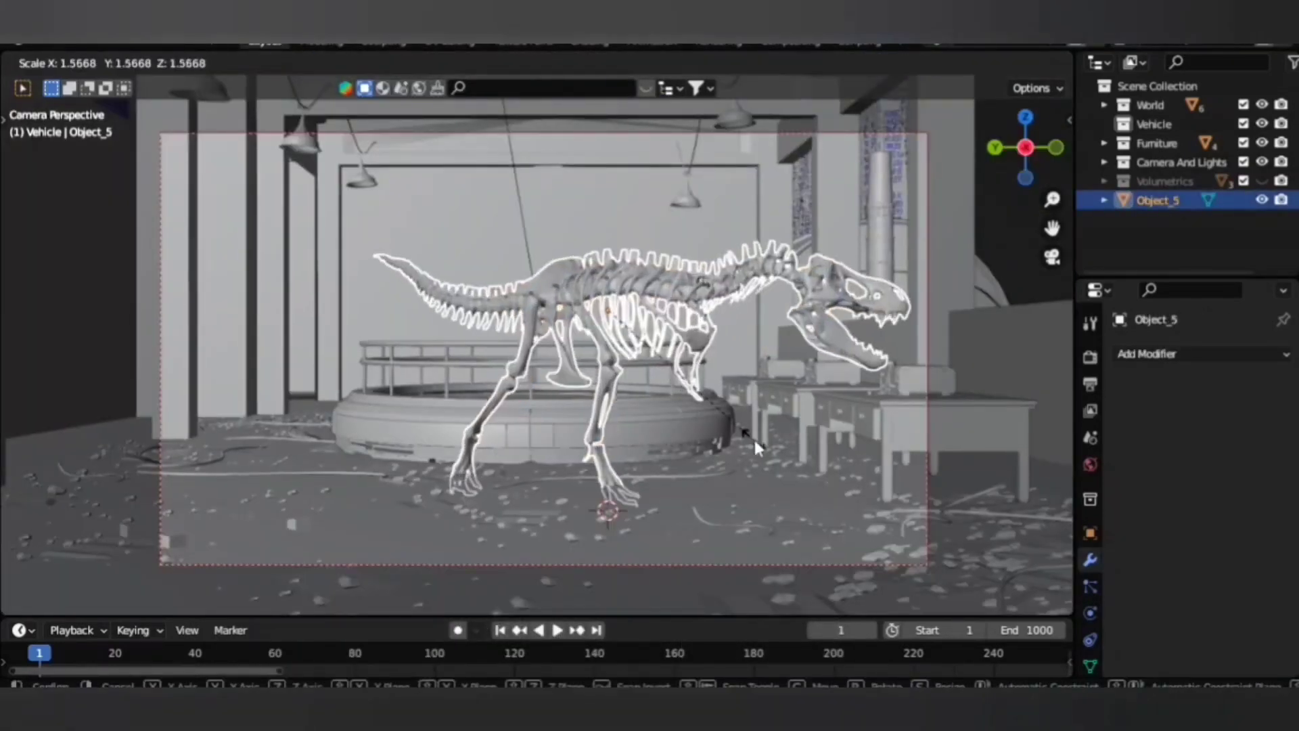
key(g)
key(z)
click(635, 244)
key(KP_0)
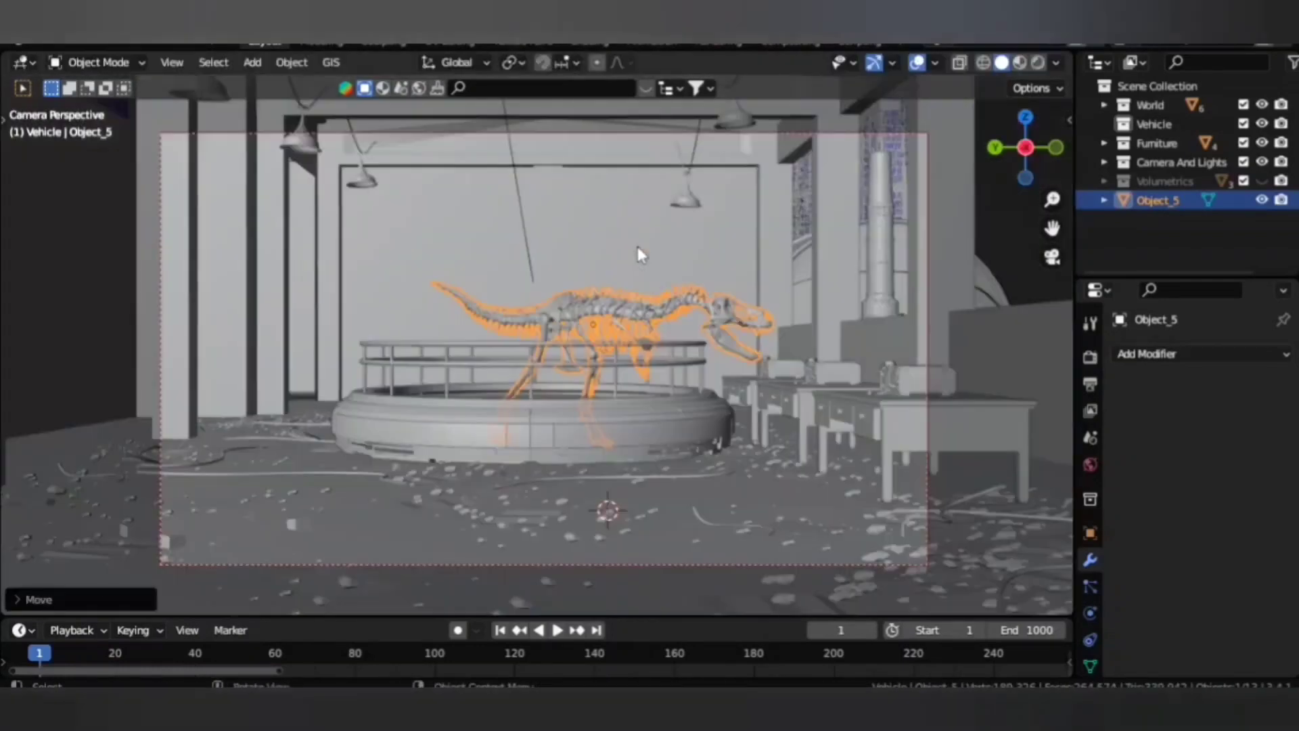
key(r)
key(z)
click(629, 332)
key(g)
key(z)
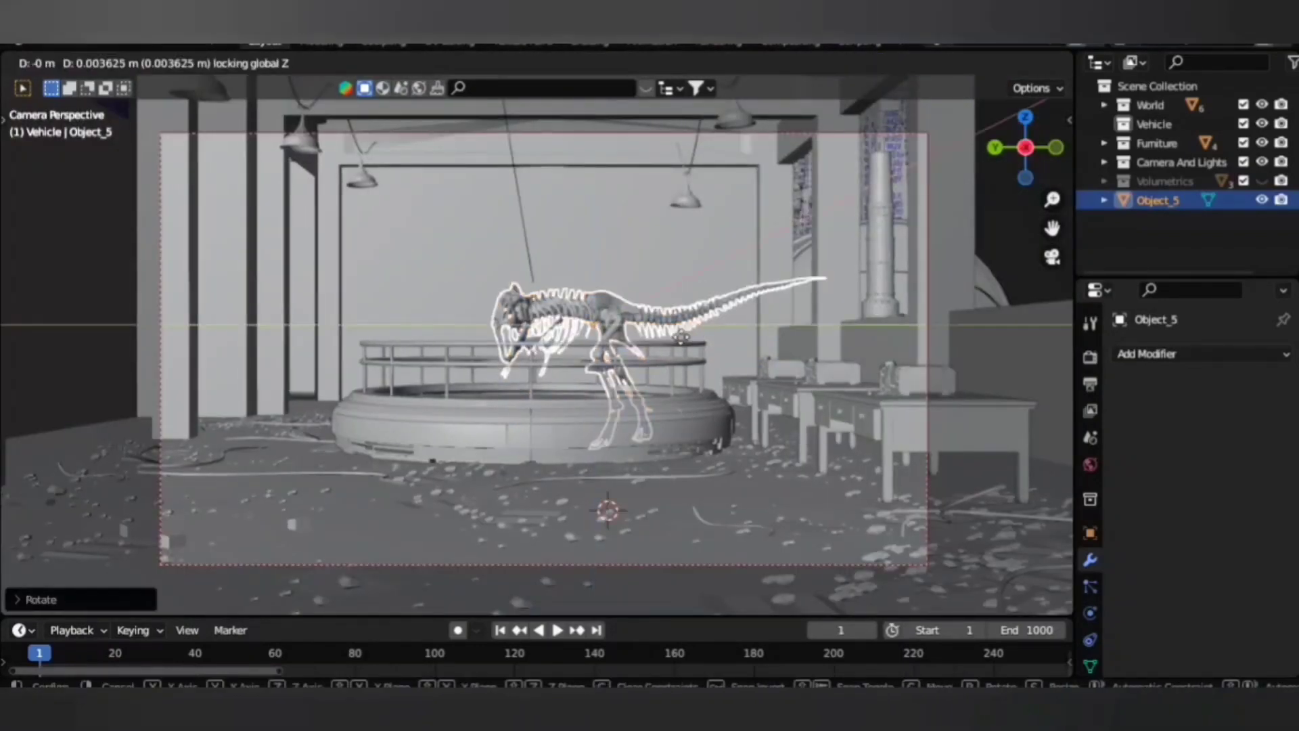
click(630, 331)
Scale the skeleton up and set it down on the platform.
key(s)
middle_drag(629, 332, 595, 378)
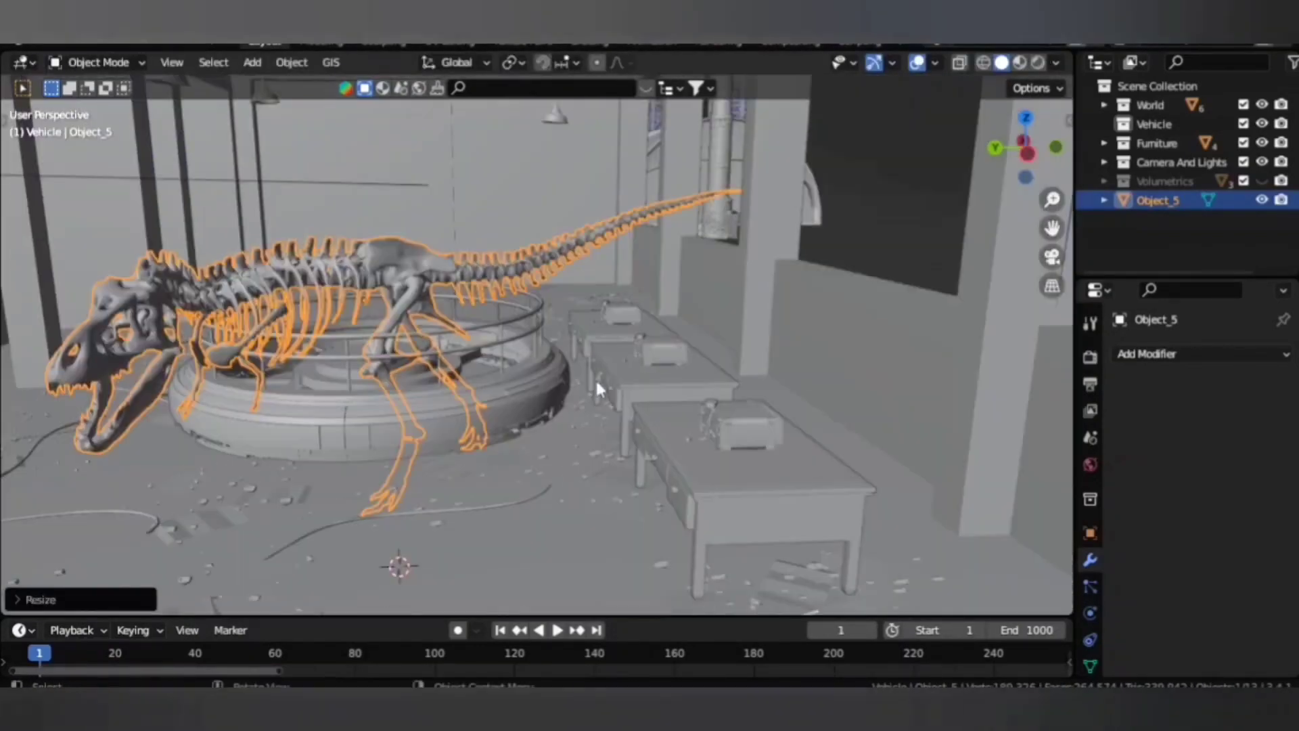
key(g)
key(z)
click(547, 314)
key(g)
key(z)
click(459, 295)
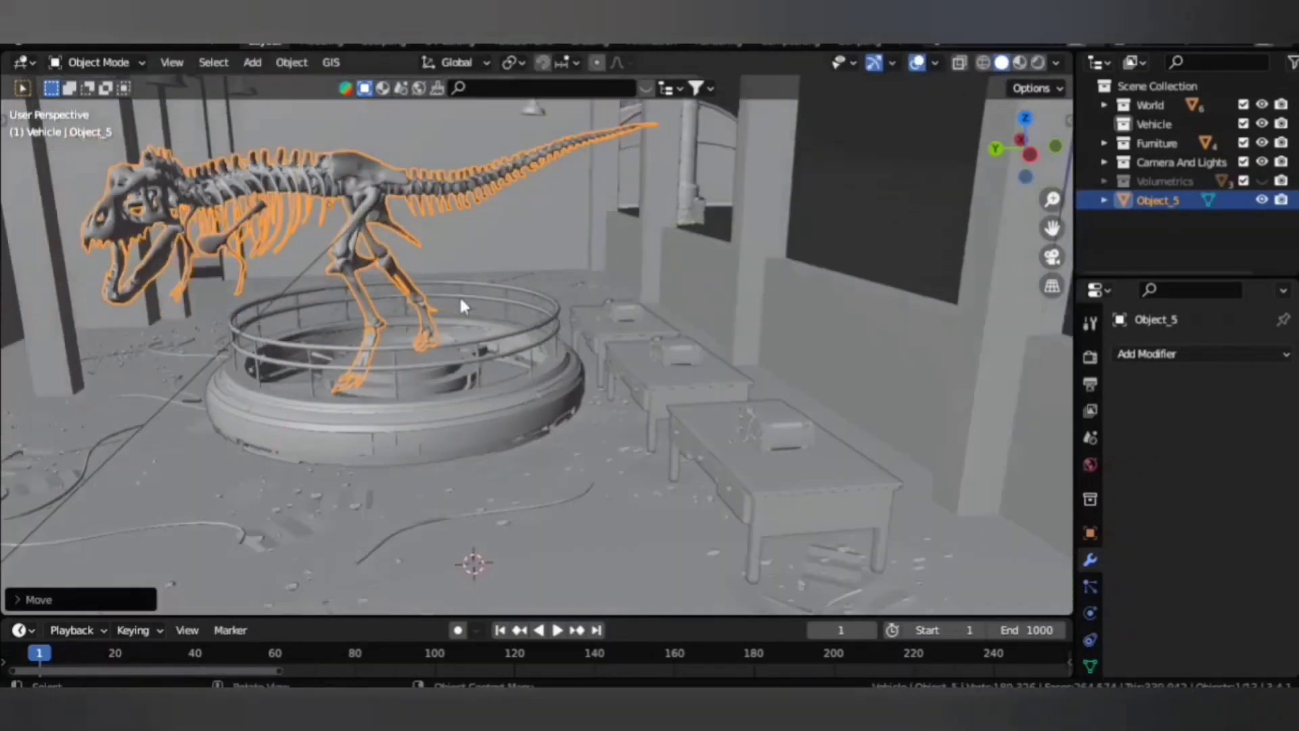
key(KP_0)
click(589, 313)
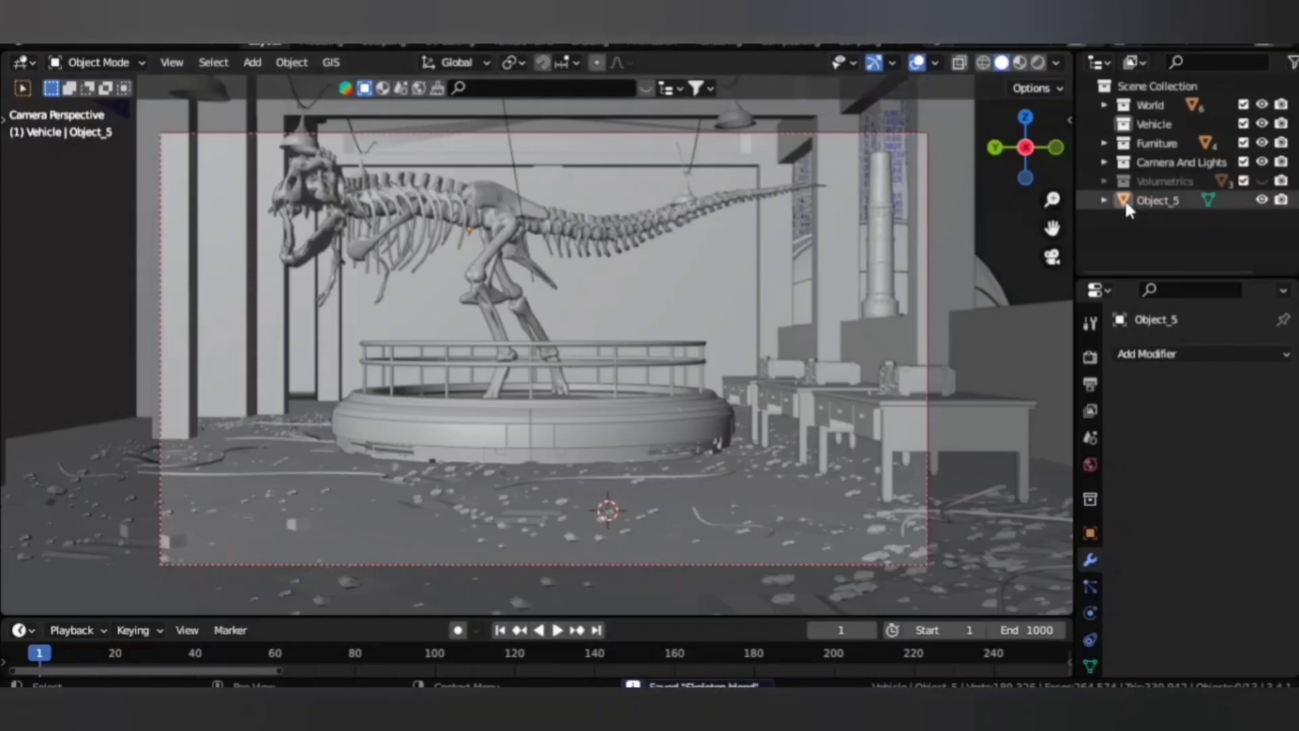
Move the skeleton into a new collection named Skeleton.
click(514, 231)
key(m)
click(491, 531)
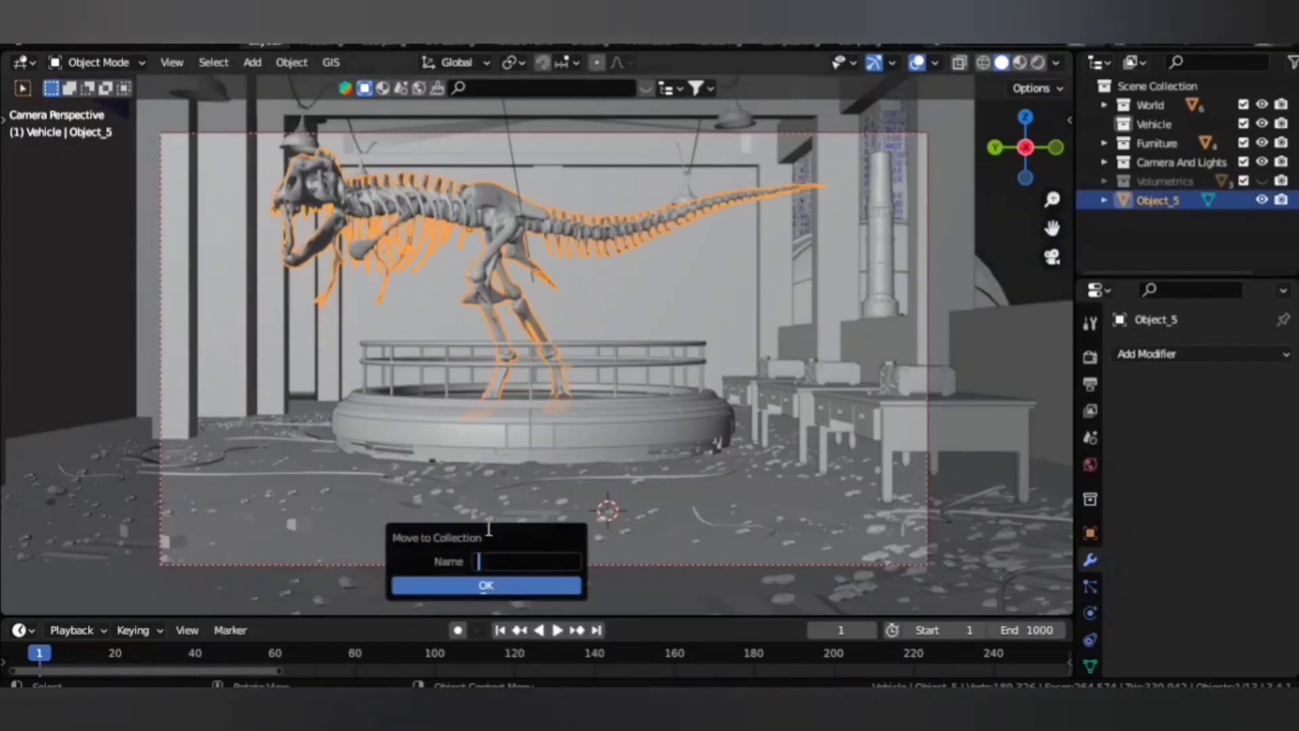
click(479, 583)
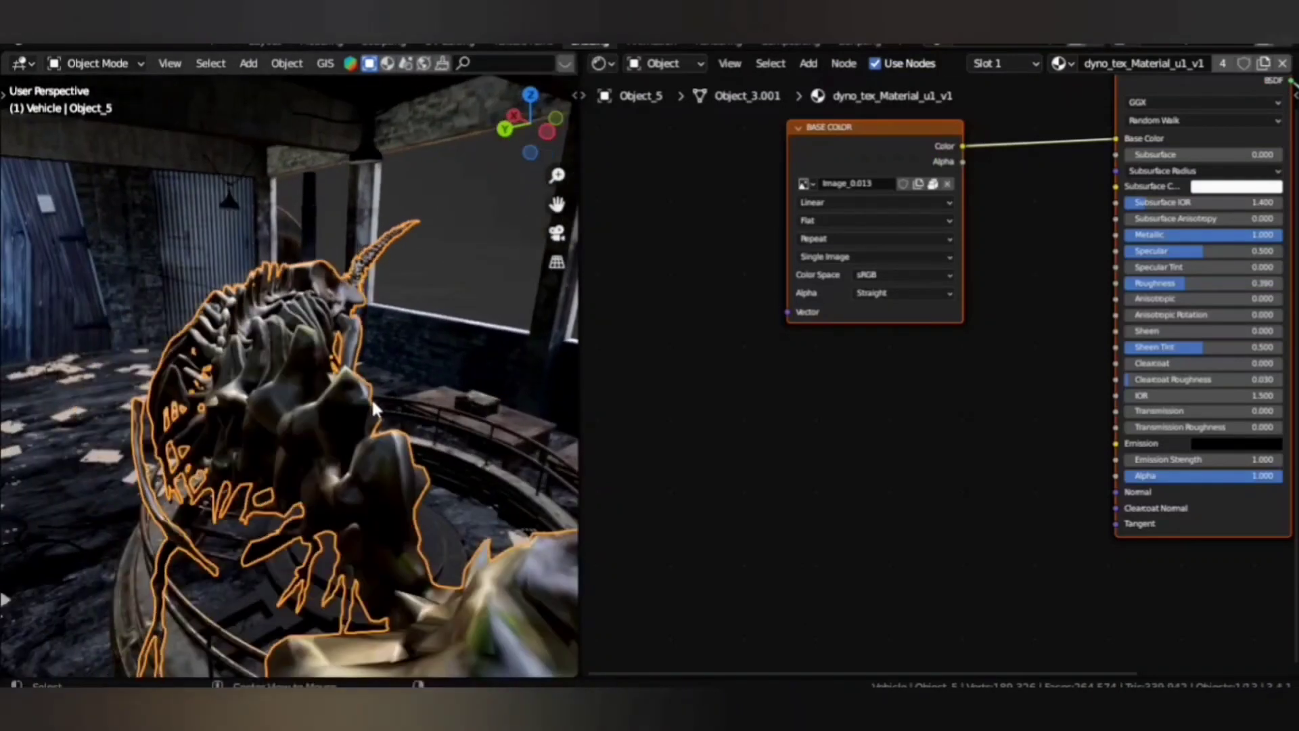
Insert a Gamma node set to 0.590 into the skeleton's Base Color link.
key(shift+a)
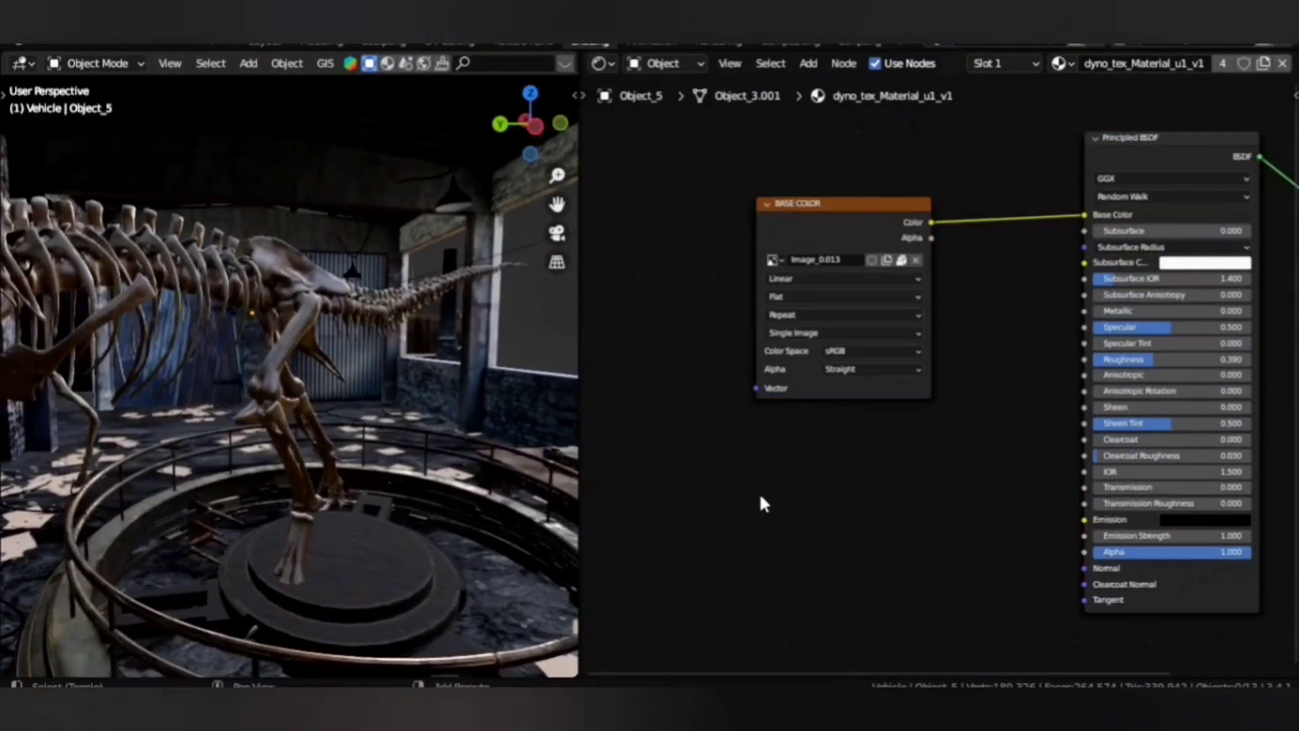
key(shift+a)
click(882, 464)
click(1035, 226)
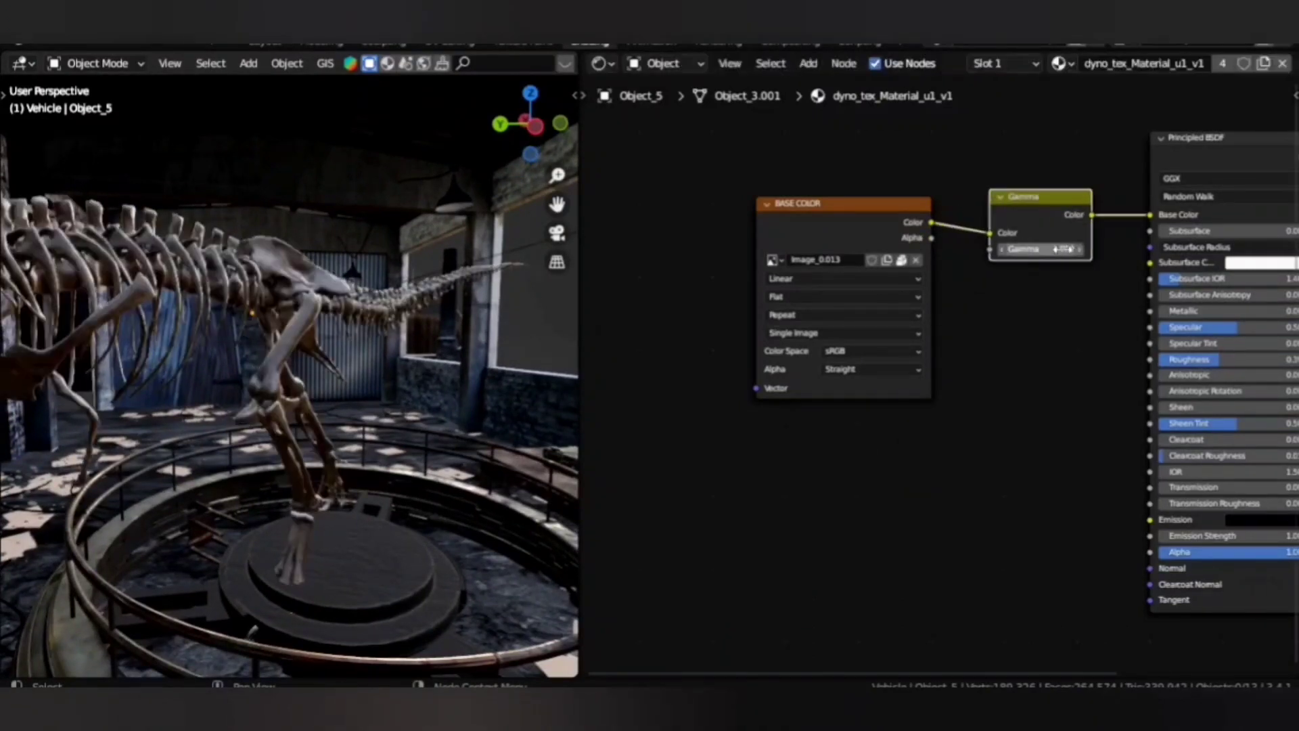
drag(1045, 249, 1001, 249)
click(690, 433)
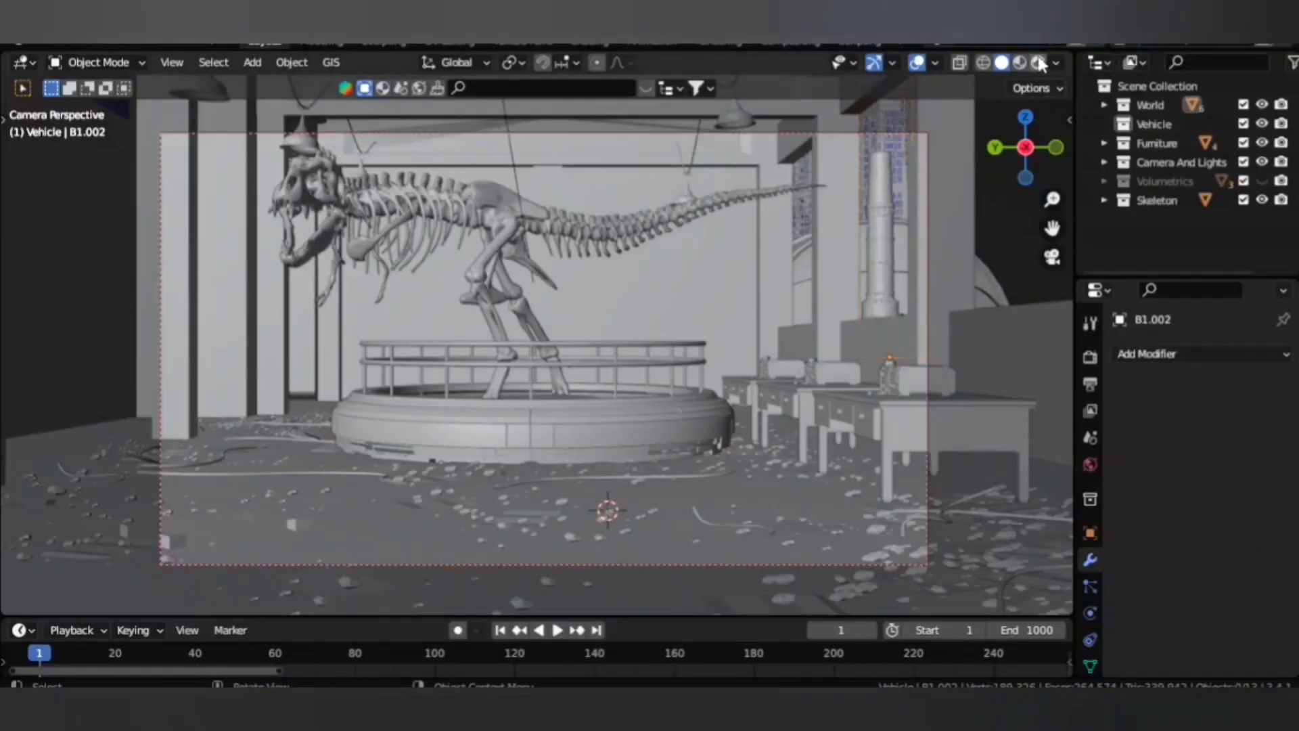
Preview the brightened skeleton in rendered shading, then select it and start a glTF import.
click(1038, 62)
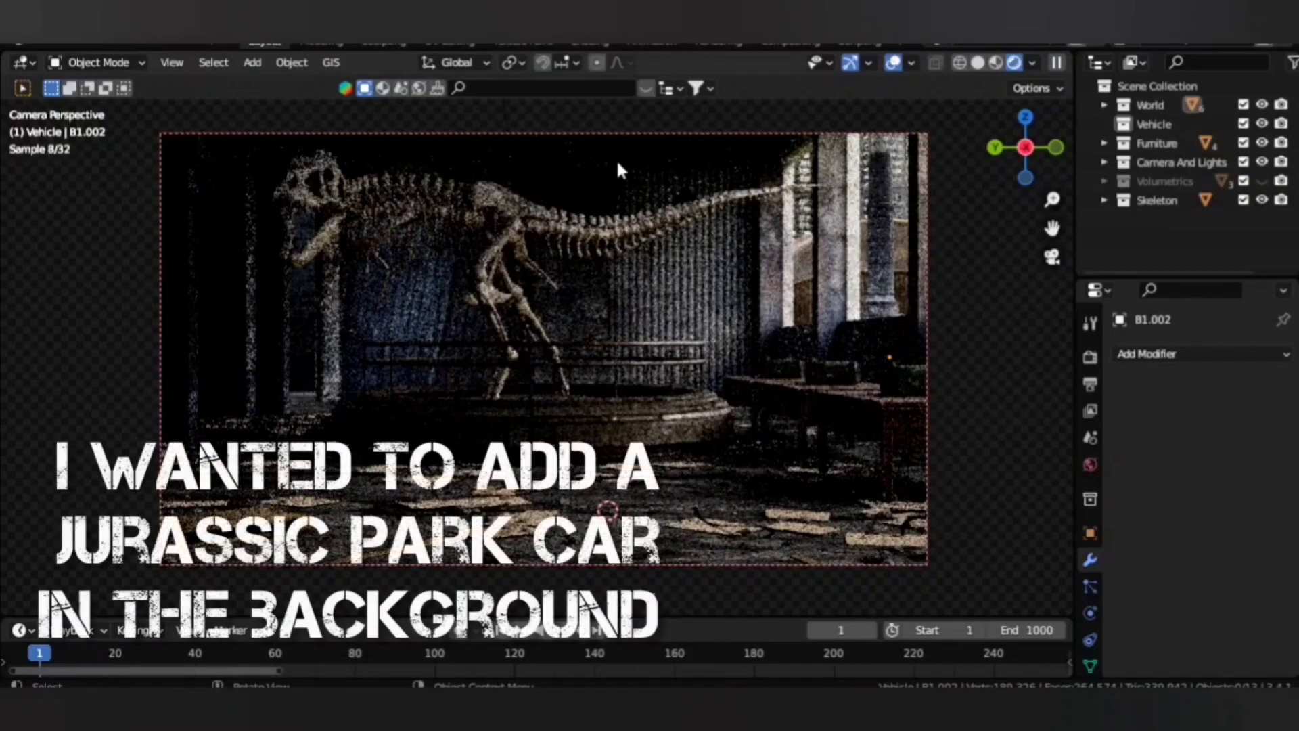
click(977, 63)
click(469, 416)
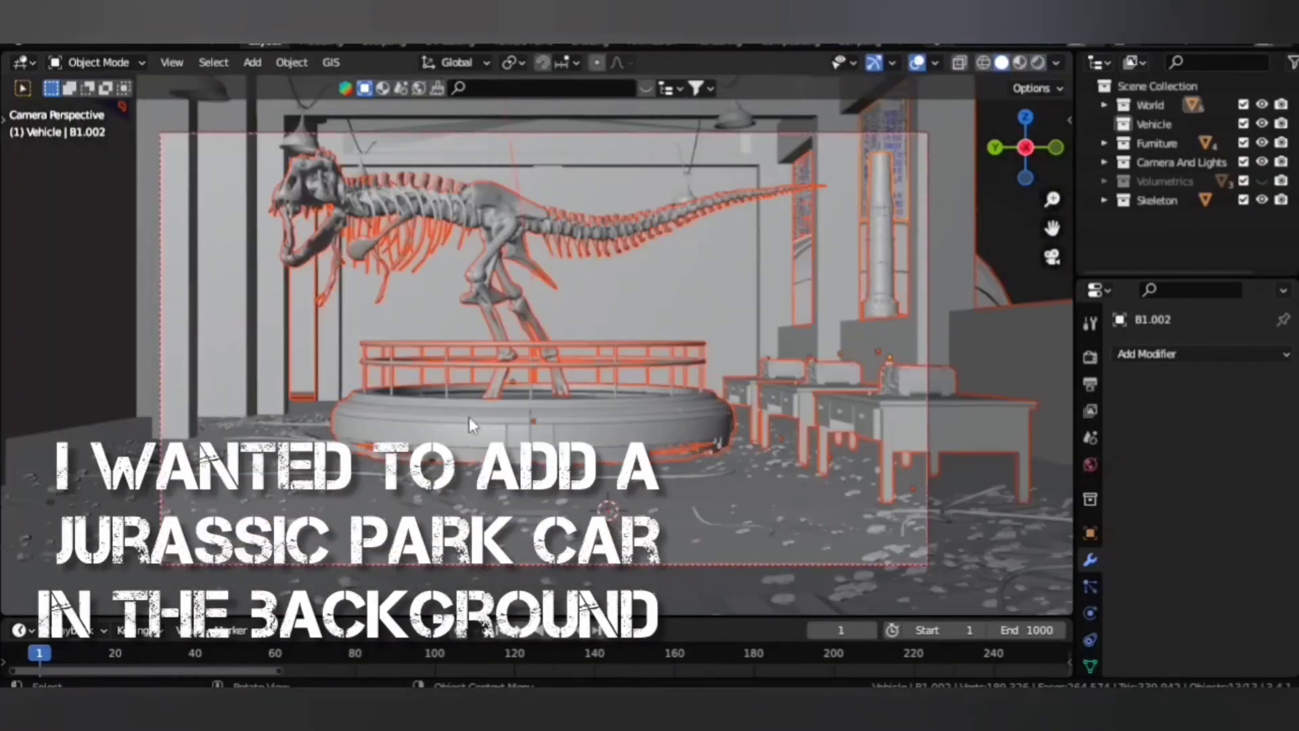
click(30, 41)
click(90, 291)
Import the flat_126_free_scan_retopo.glb car model.
click(450, 188)
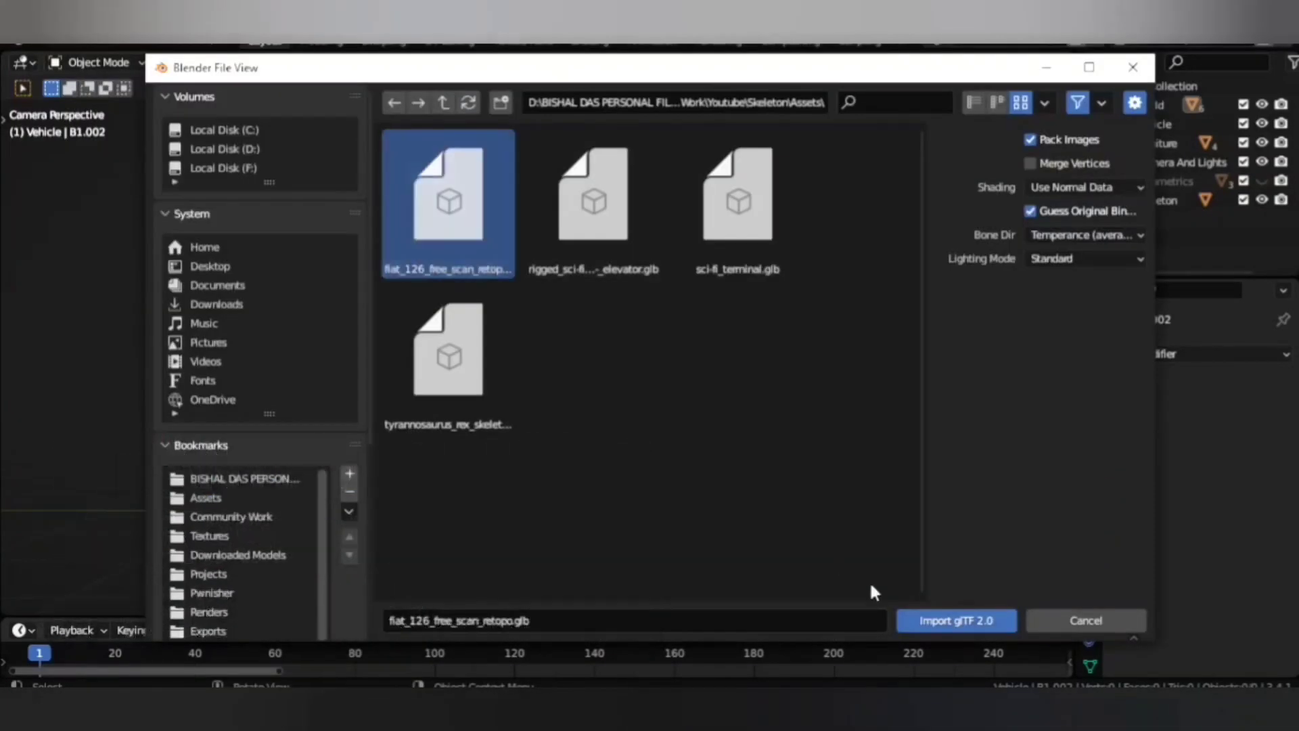
click(954, 618)
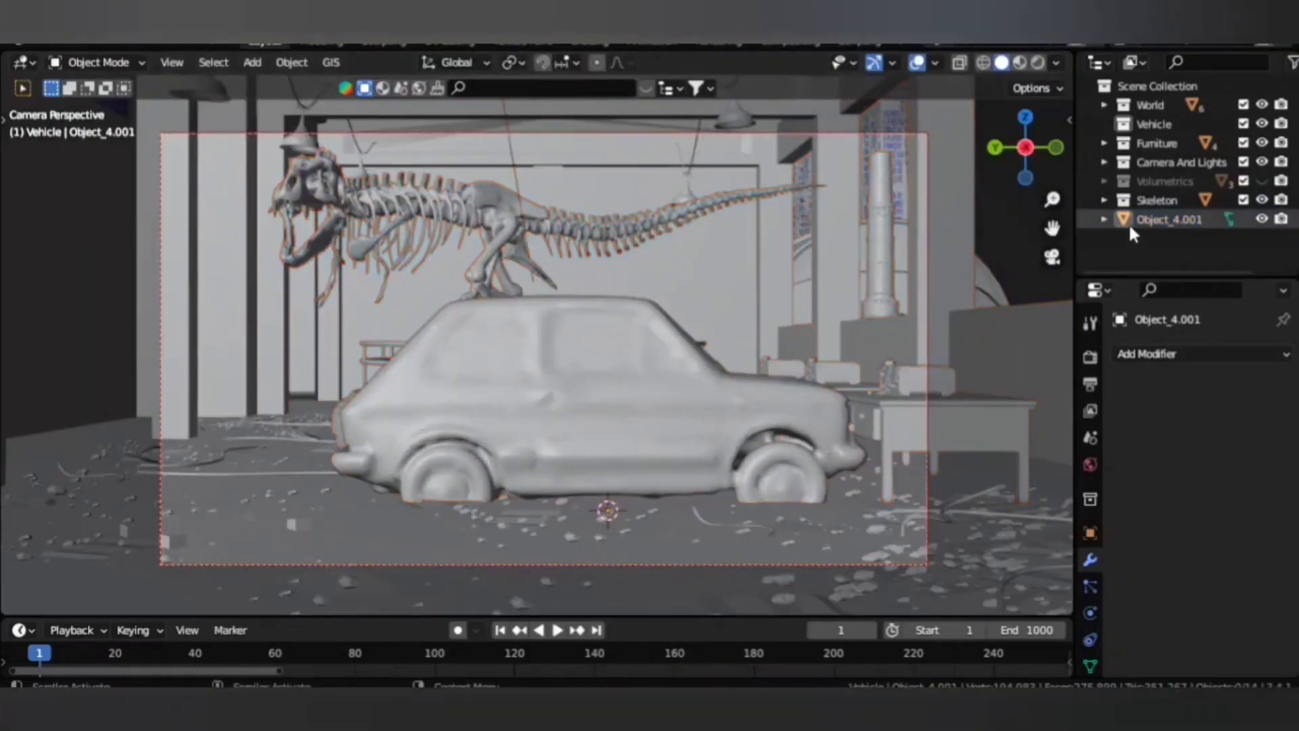
Move the car into the Vehicle collection, scale it down and lower it toward the floor.
drag(1129, 221, 1153, 124)
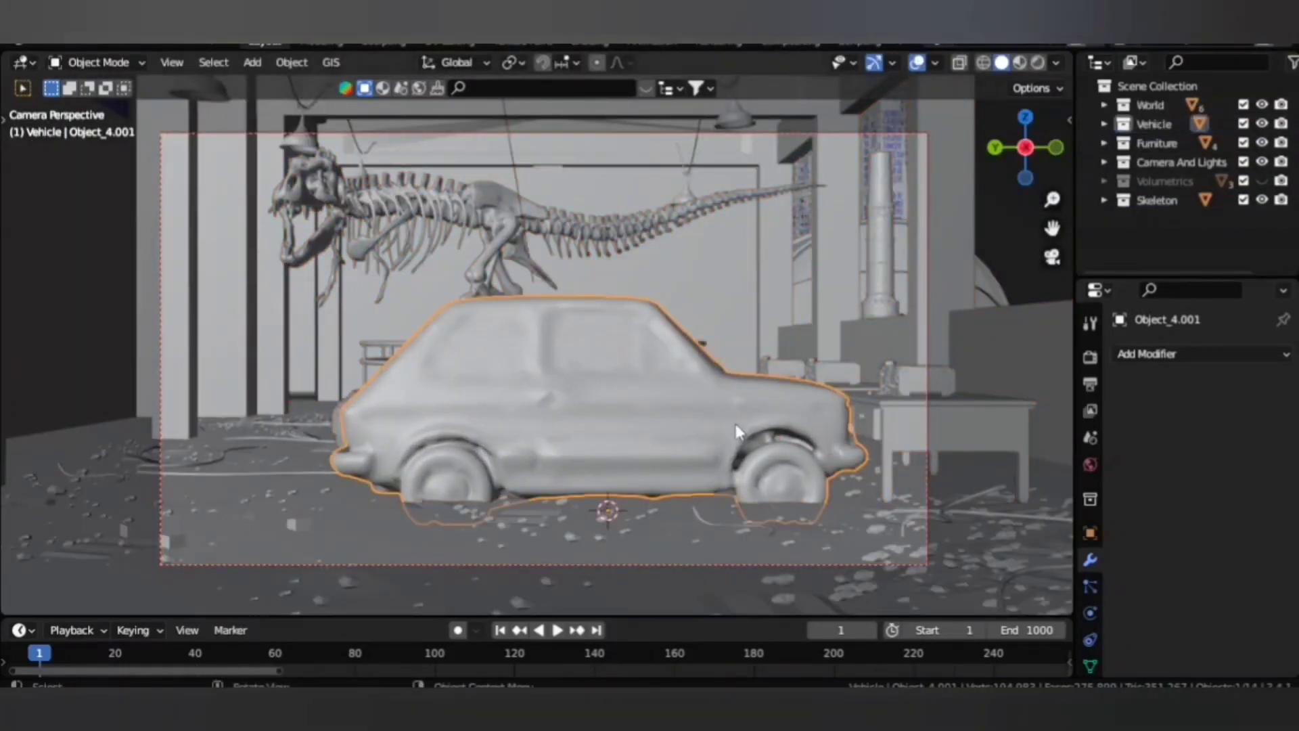
key(s)
click(817, 479)
key(g)
key(z)
middle_drag(816, 479, 752, 427)
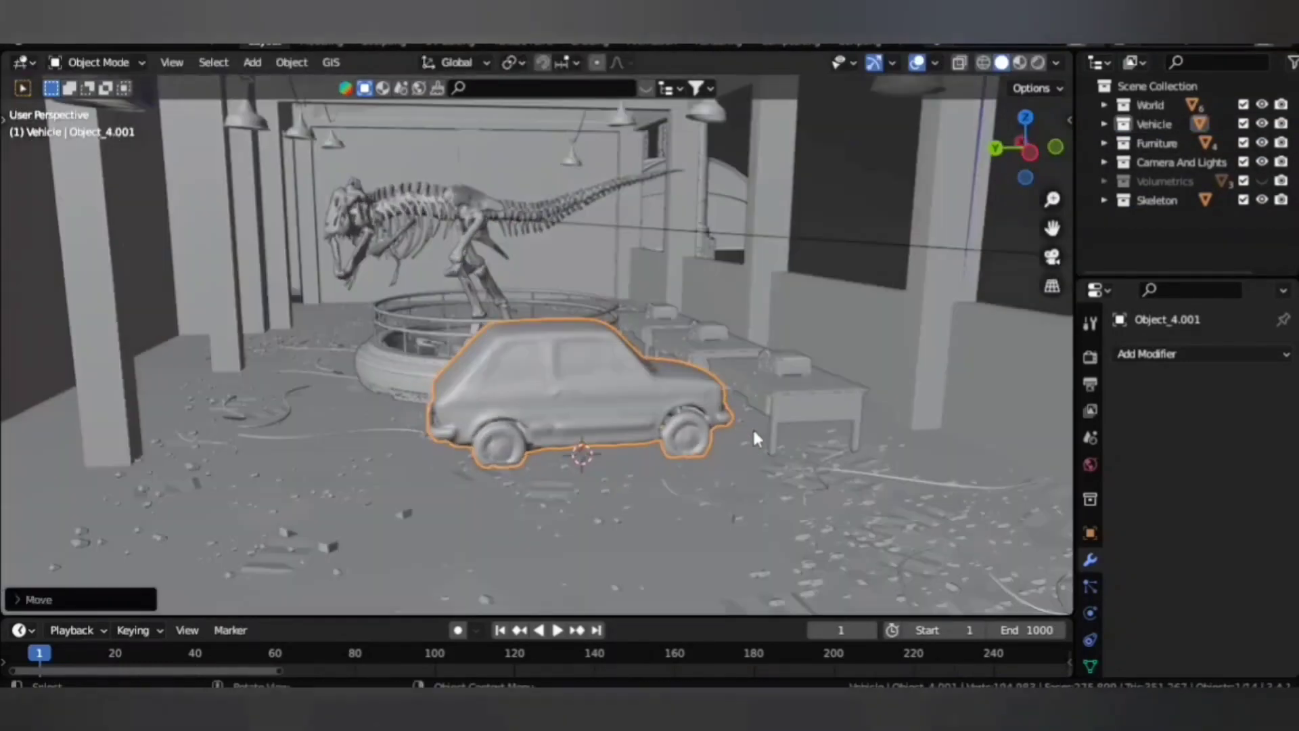
key(g)
key(shift+z)
click(552, 306)
Inspect the car's placement behind the platform from several angles and the camera view.
key(KP_Decimal)
middle_drag(484, 412, 604, 391)
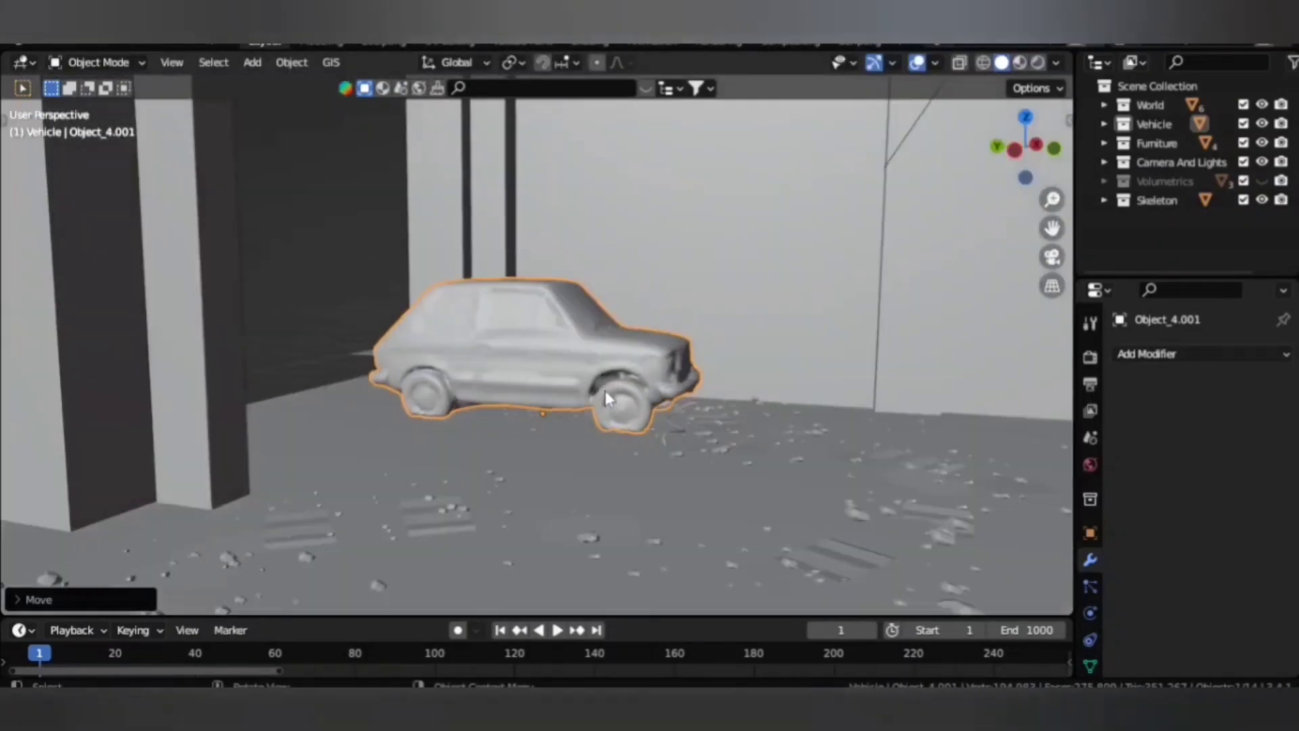
scroll(552, 452, up, 2)
key(KP_0)
middle_drag(550, 440, 668, 425)
scroll(528, 383, up, 2)
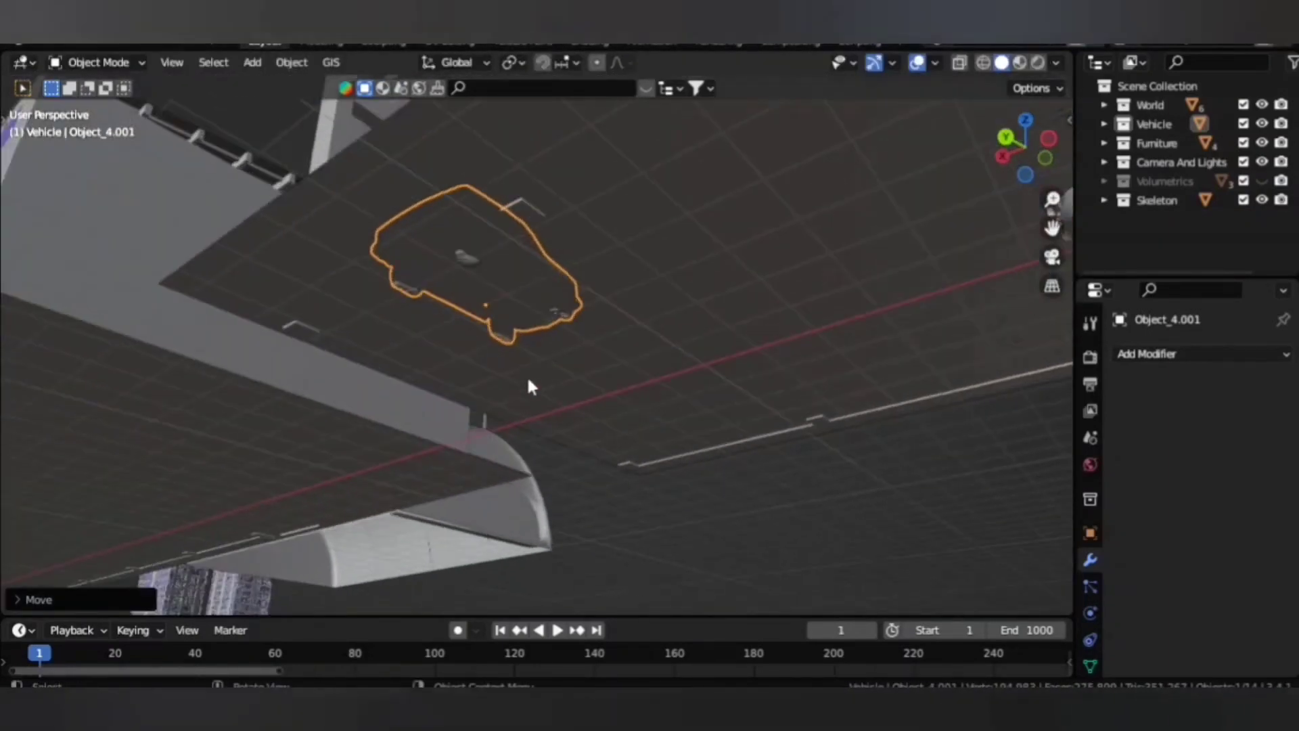
scroll(529, 386, up, 2)
key(g)
key(z)
key(Escape)
scroll(453, 400, down, 5)
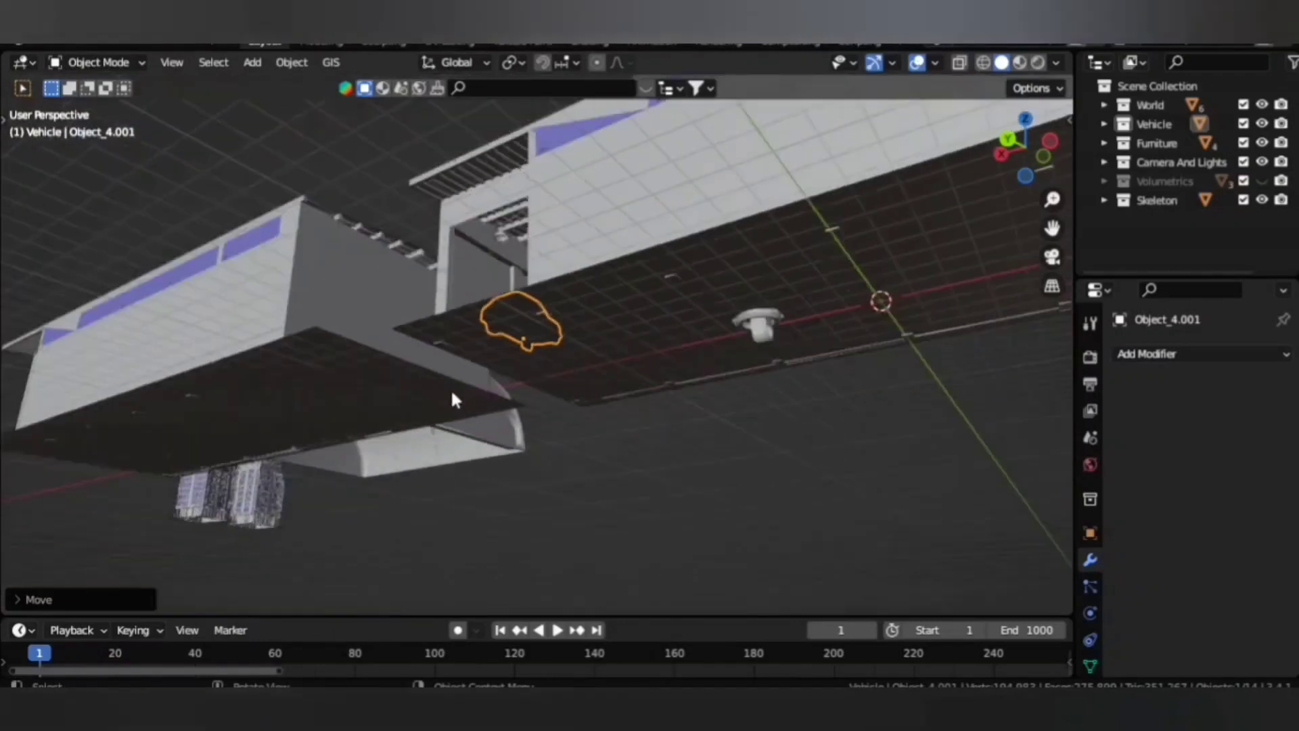
Delete the Warehouse.002 object.
click(373, 323)
key(KP_0)
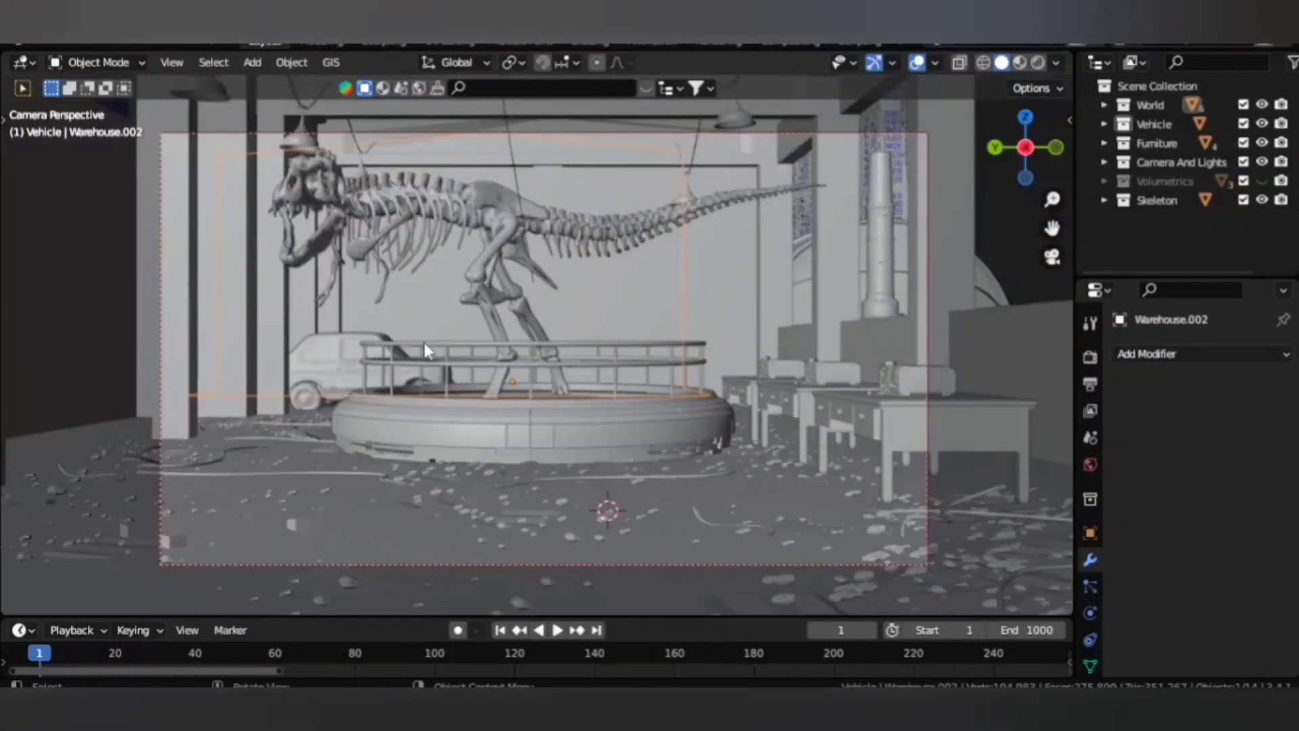
key(Delete)
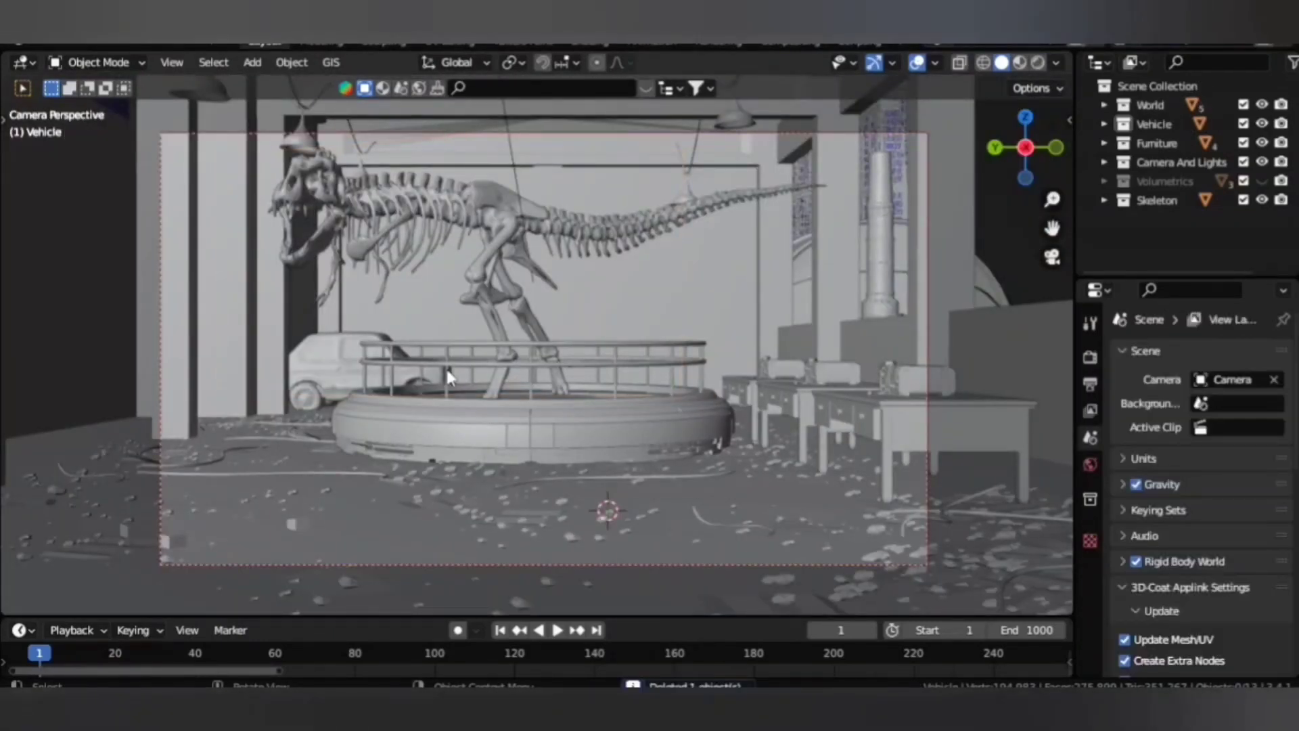
Select all scene objects, move them into a new Skeleton.001 collection, then press Delete.
click(524, 423)
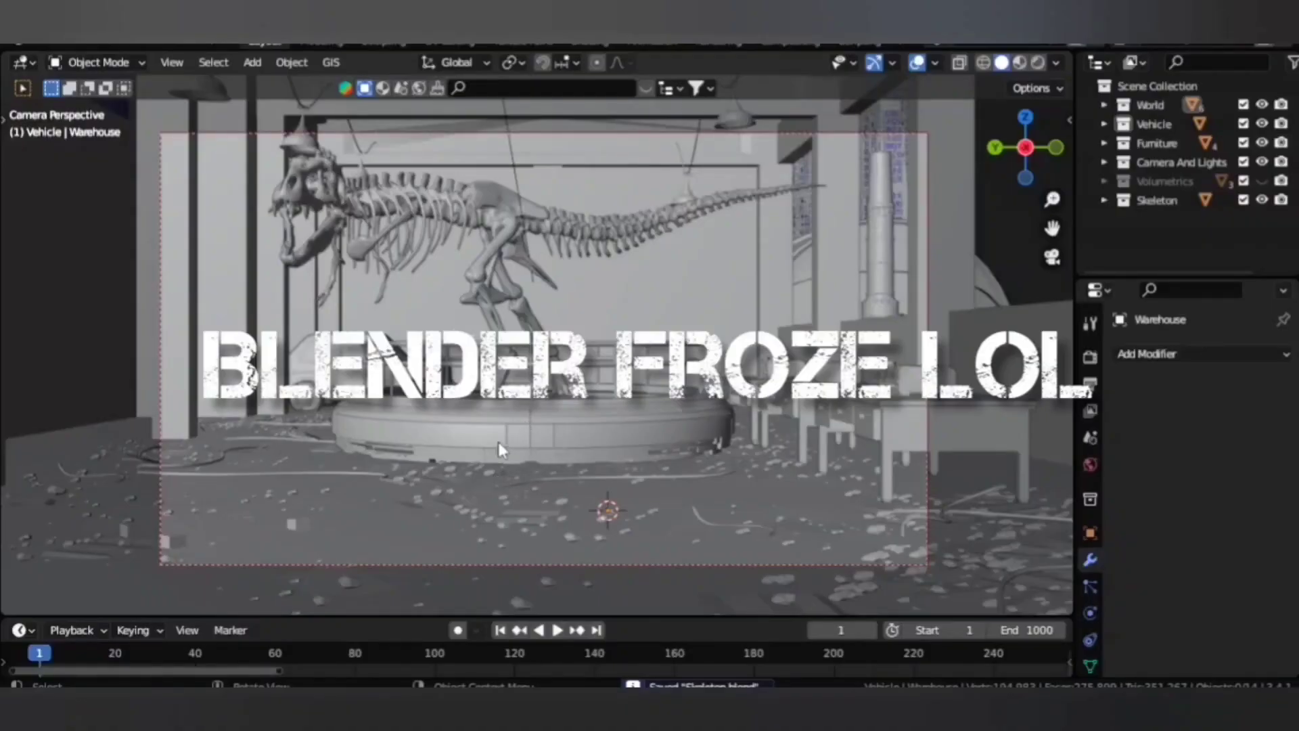
key(a)
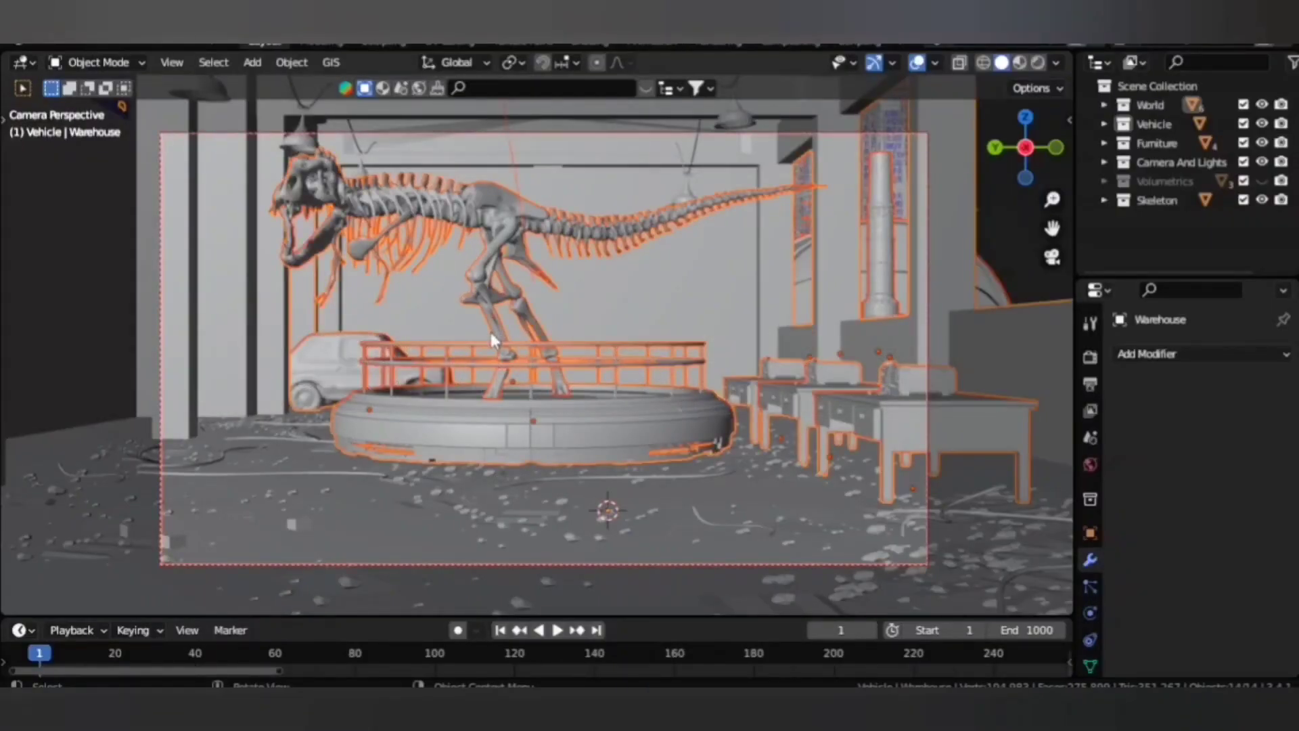
right_click(489, 328)
click(435, 386)
click(441, 387)
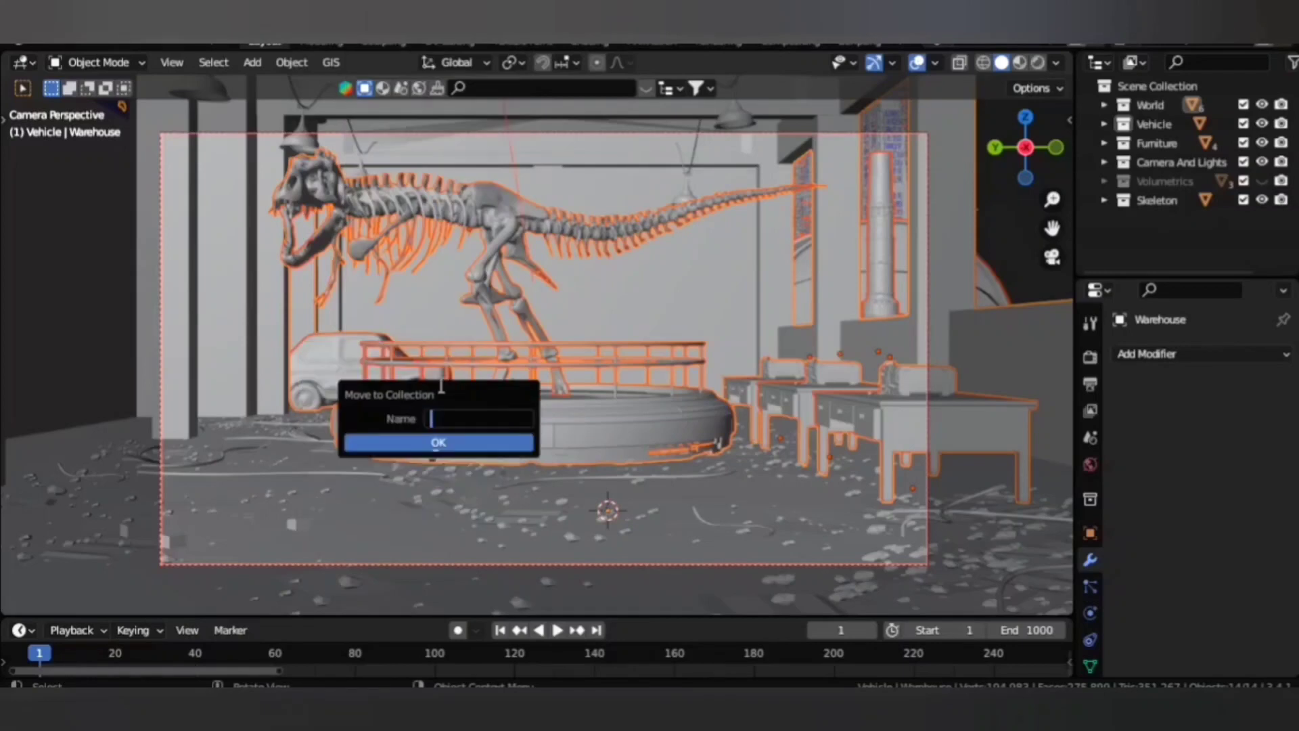
text(Skeleton)
click(444, 440)
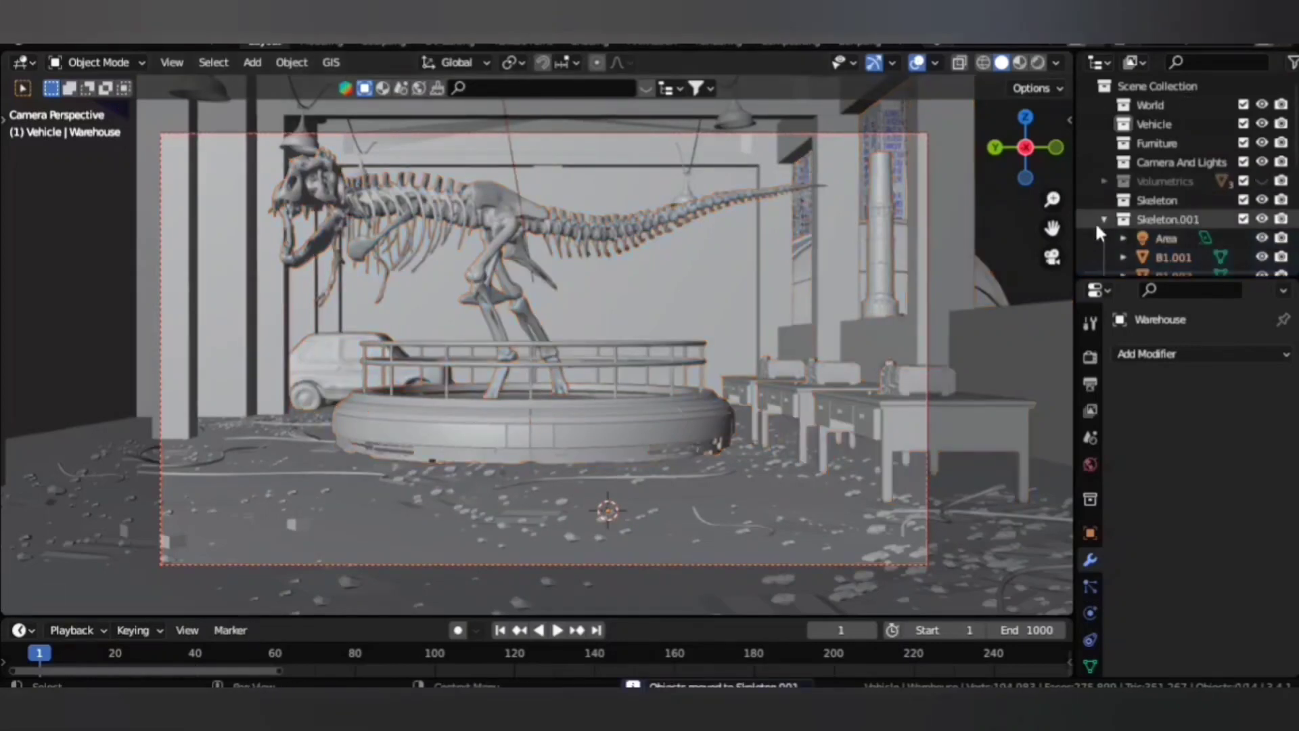
key(Delete)
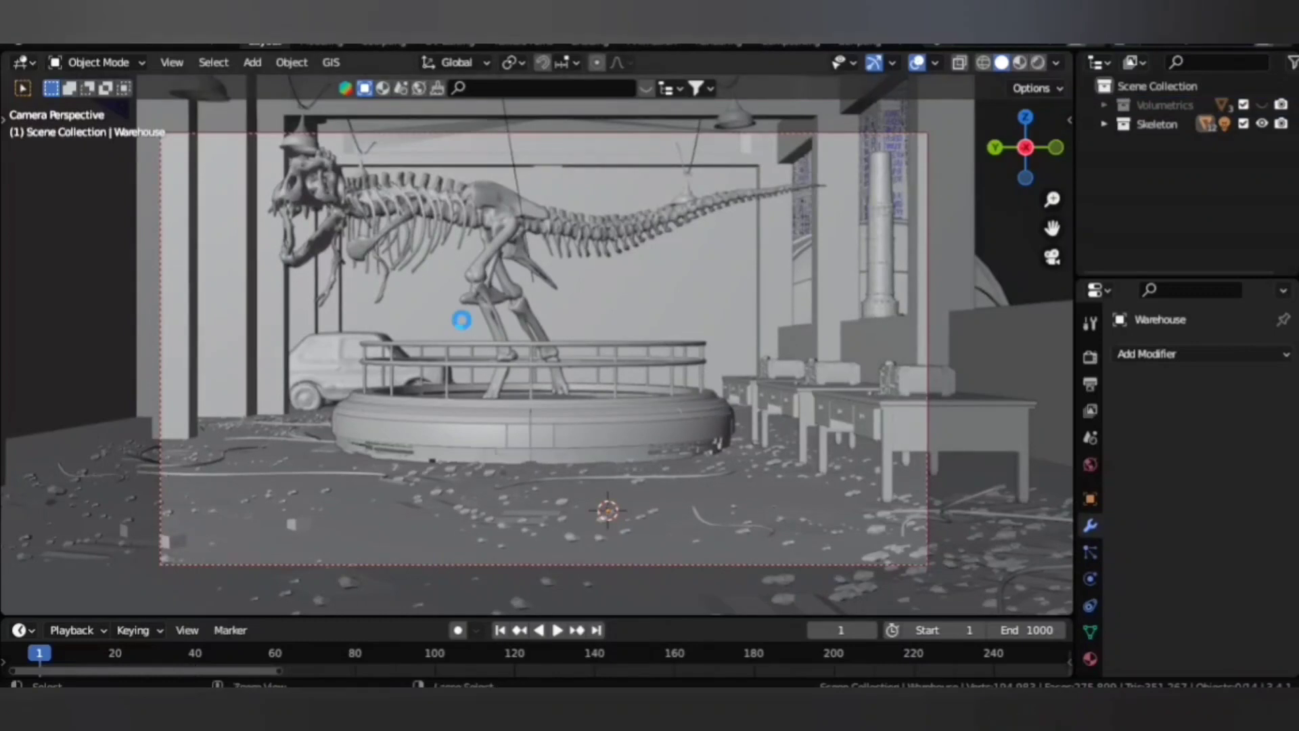
Append the Ivy_Generator node group from the ivy add-on .blend in the Assets folder.
click(43, 47)
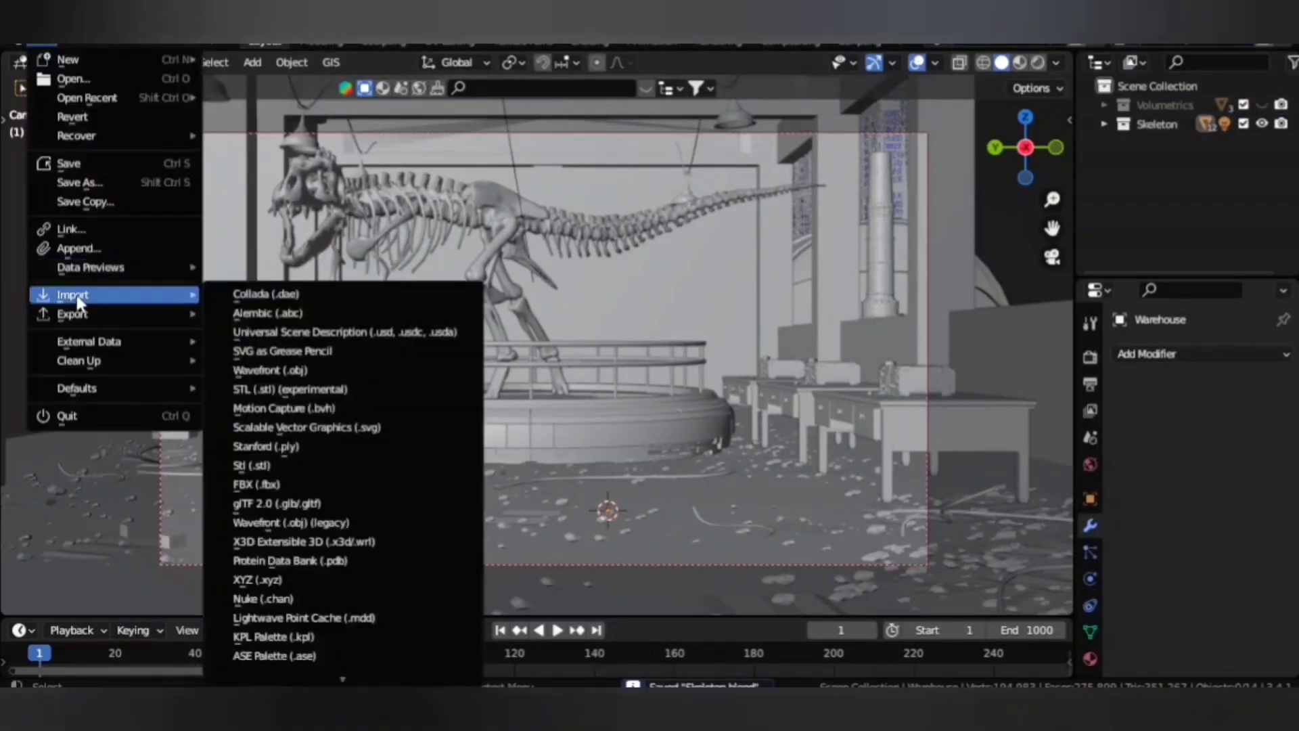
click(70, 250)
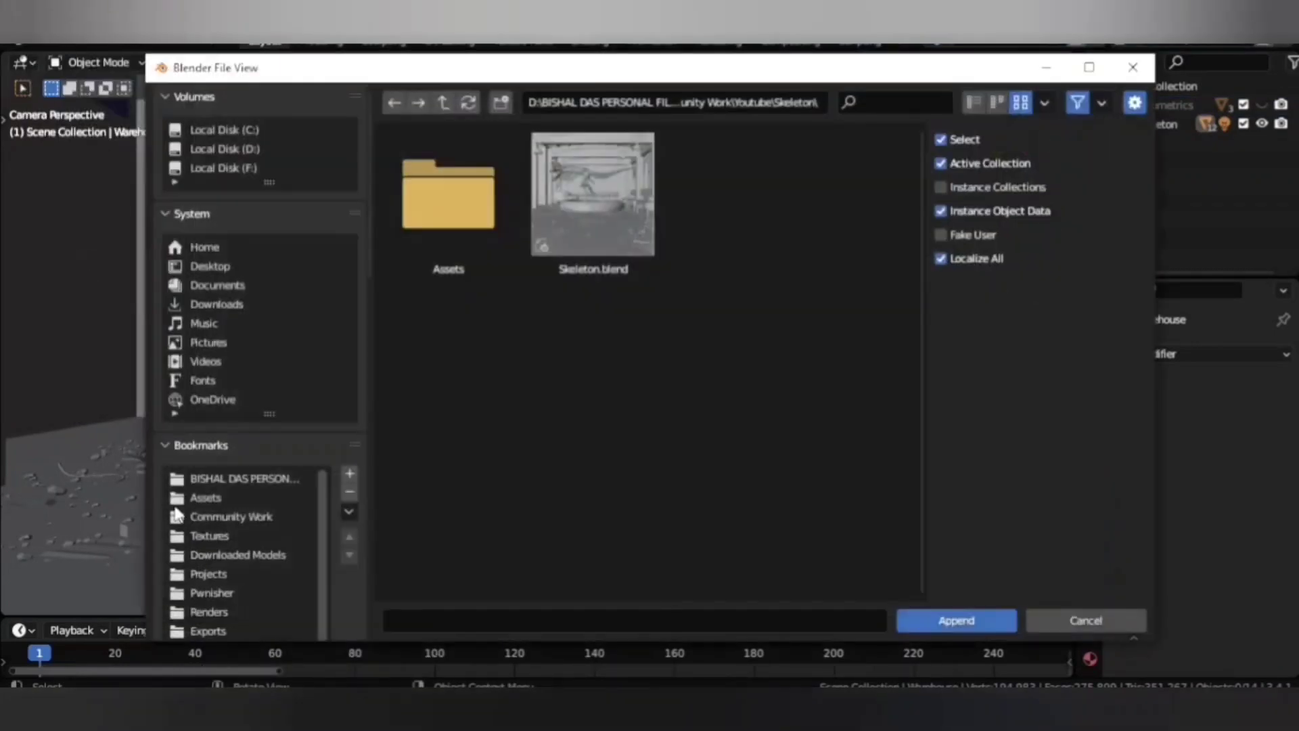
double_click(448, 230)
double_click(613, 227)
double_click(594, 503)
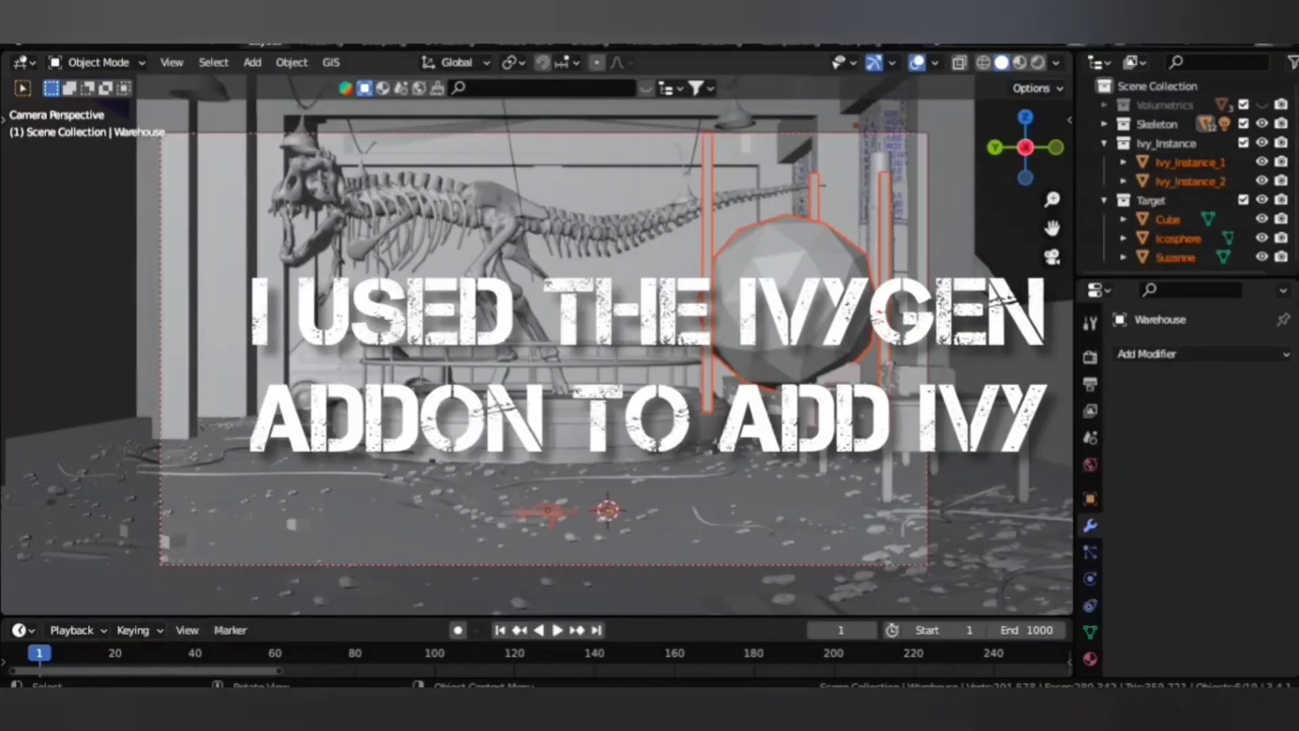
Delete the sample Icosphere and Cube that came with the appended ivy file.
click(708, 241)
key(Delete)
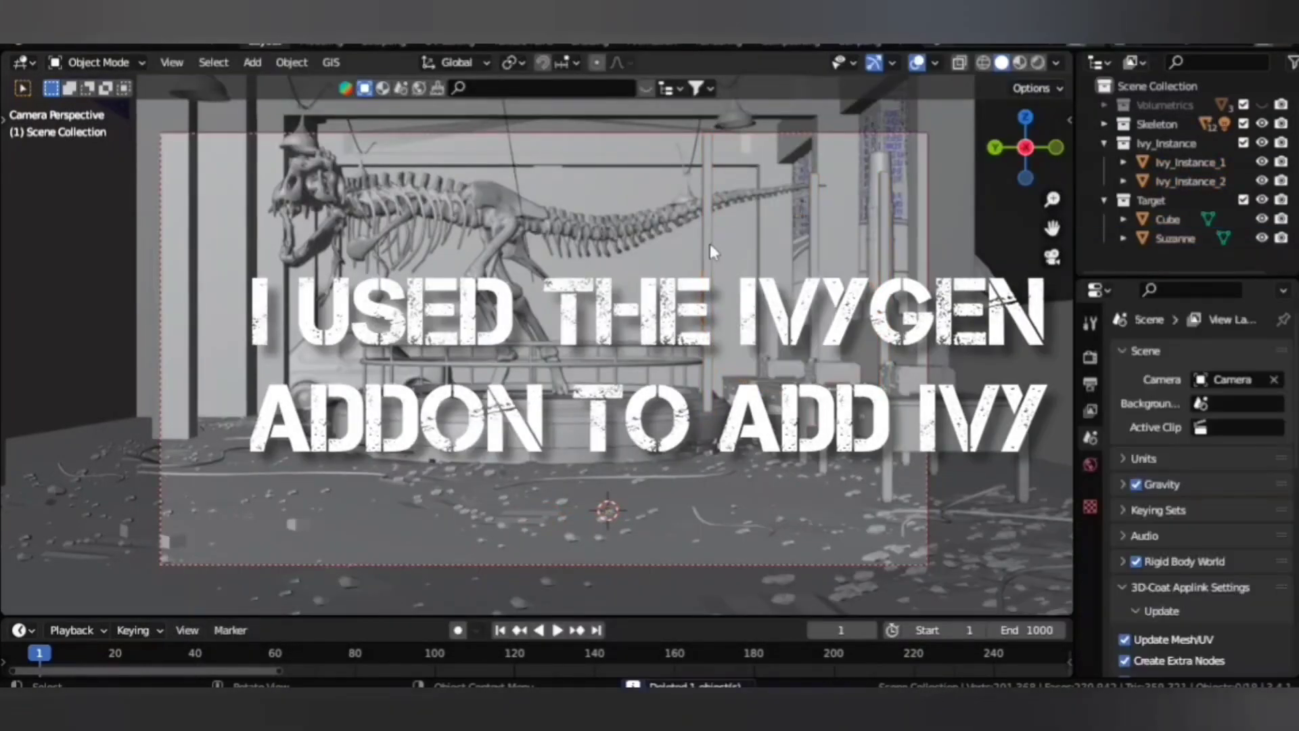
key(Delete)
middle_drag(773, 458, 624, 397)
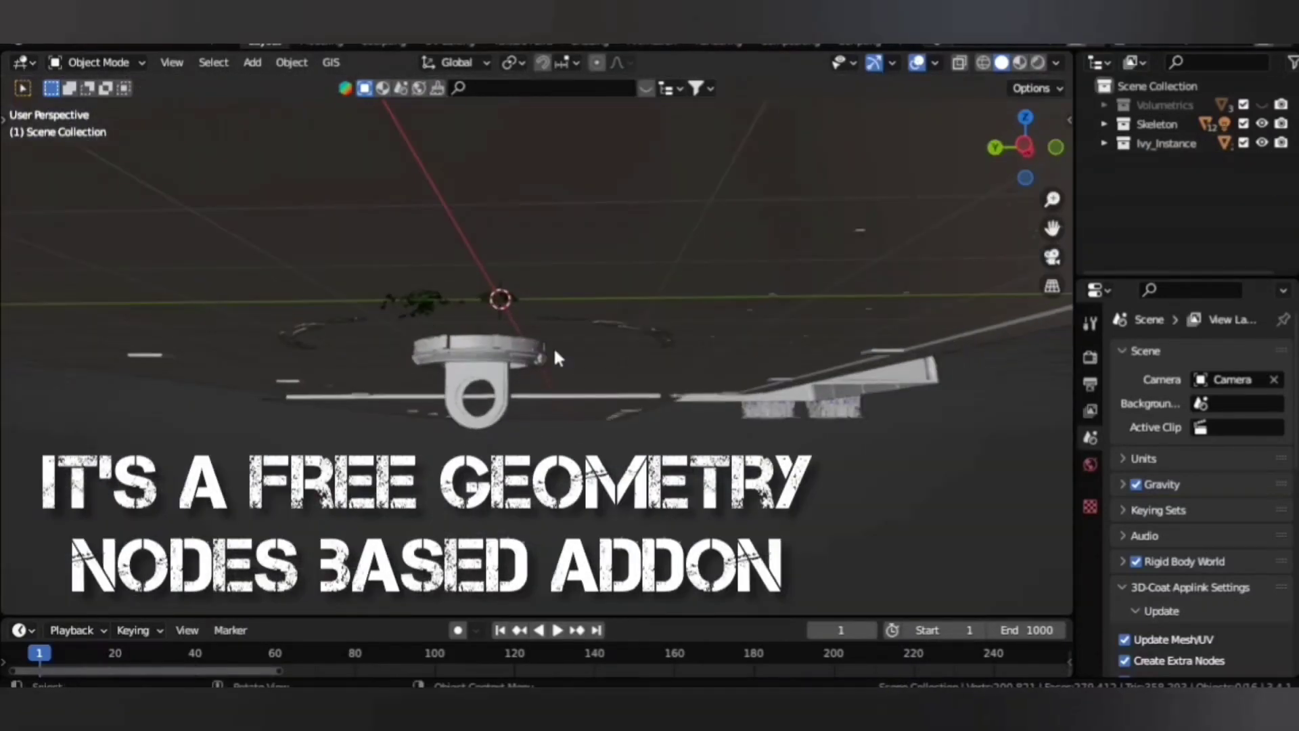
key(shift+a)
Add a cube with an Ivy_Generator geometry nodes modifier targeting Skeleton, resolution 3, radius 2.01 m.
click(629, 327)
click(1150, 353)
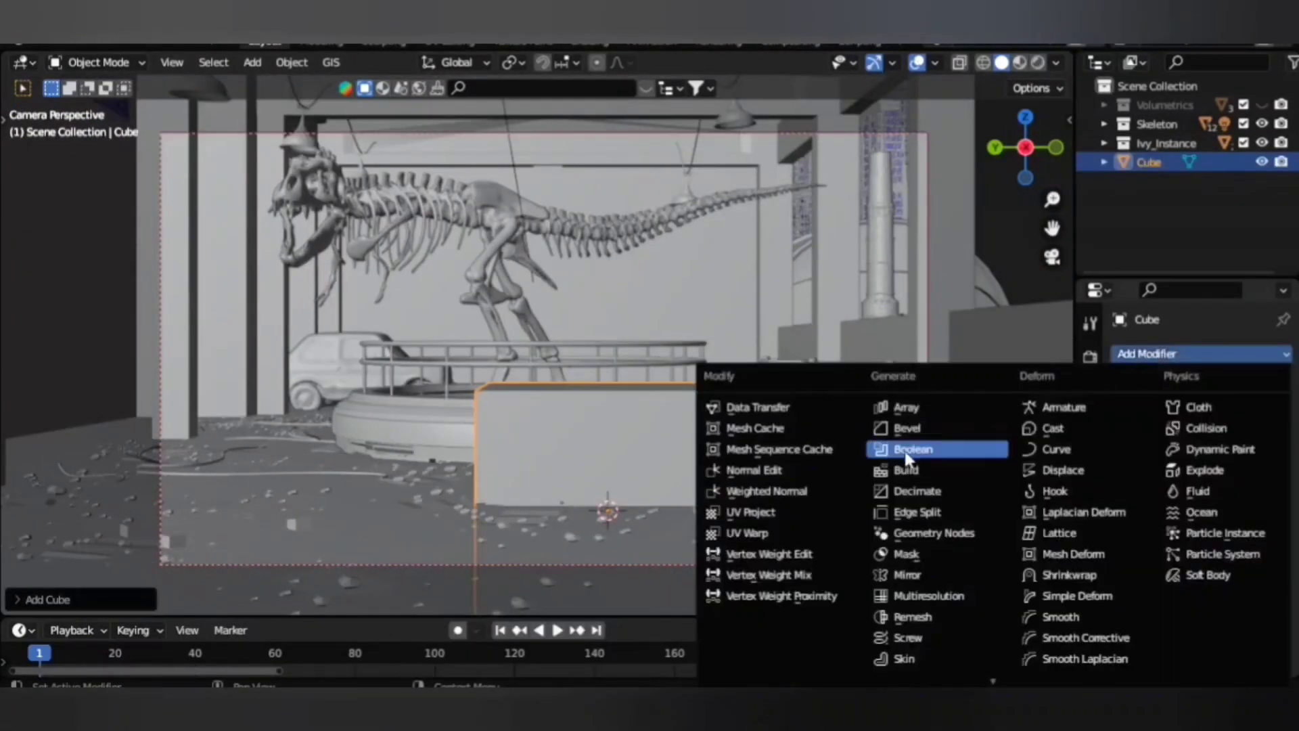
click(933, 532)
click(1136, 455)
click(980, 258)
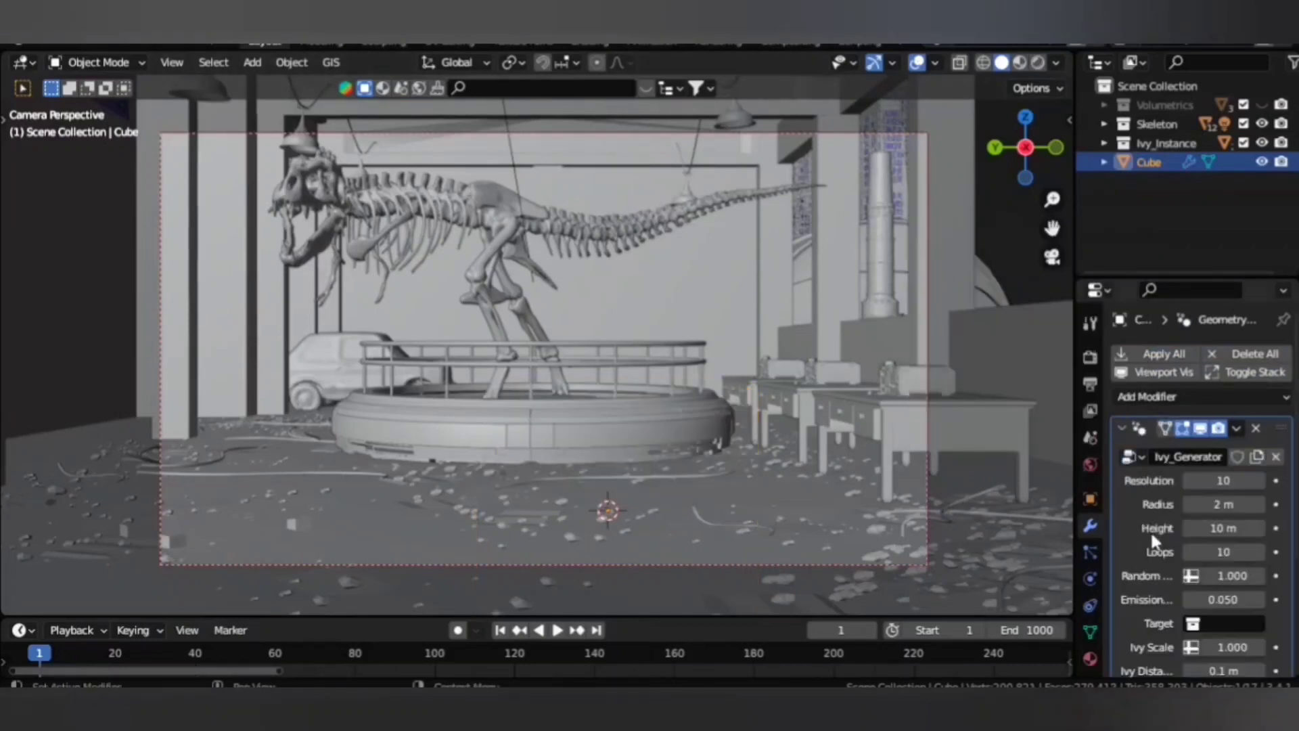
click(1218, 585)
click(1162, 430)
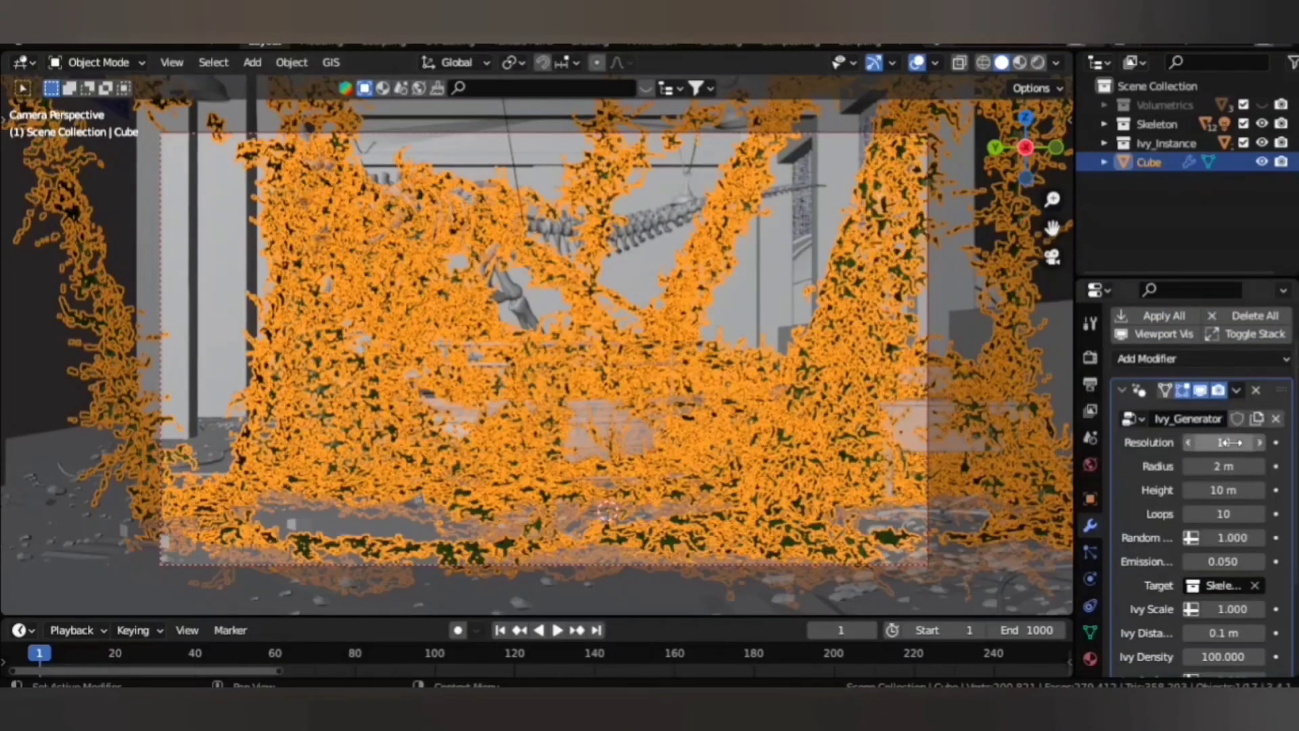
text(3)
key(Return)
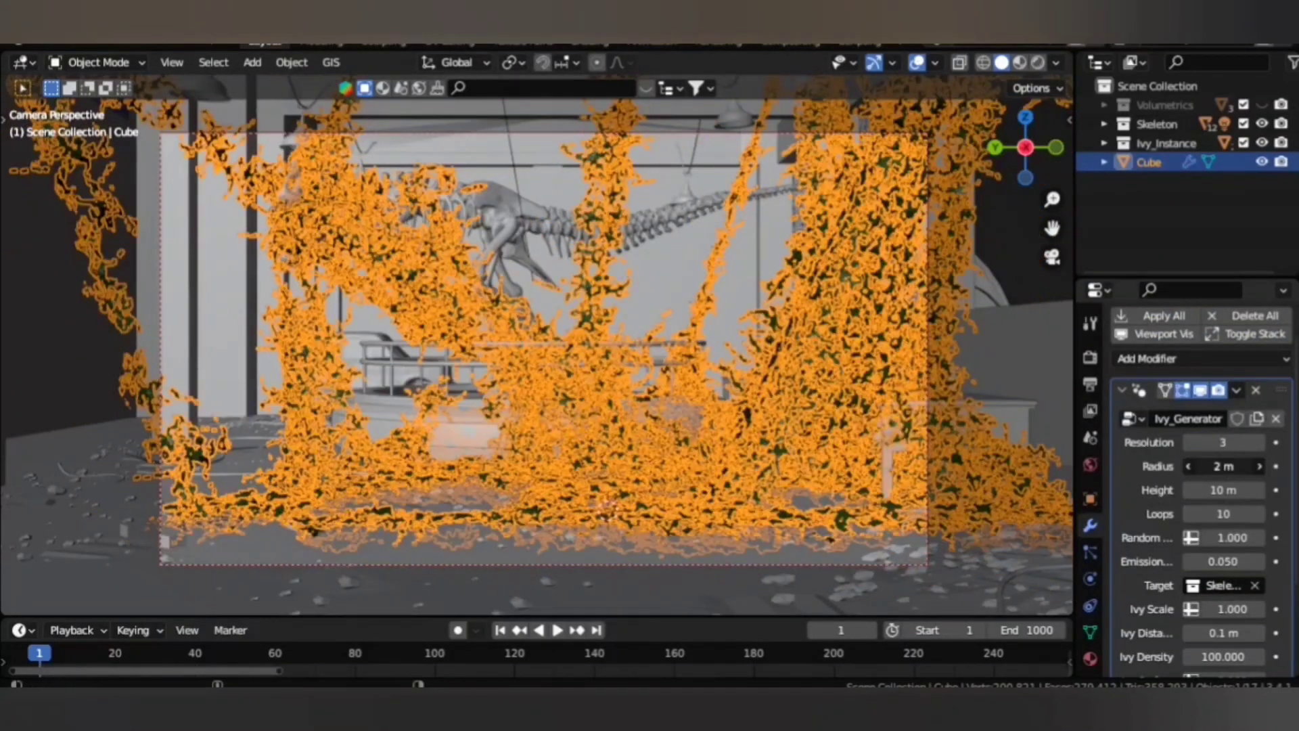
drag(1223, 465, 1197, 490)
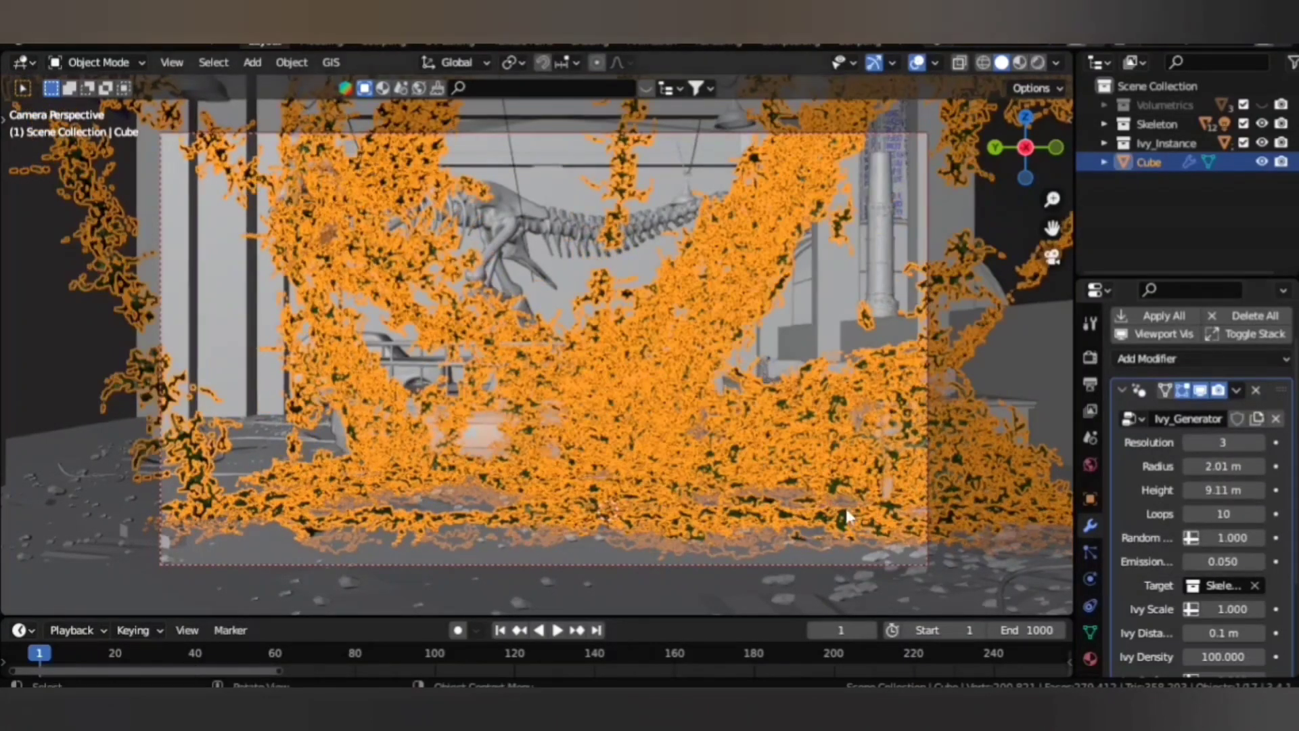
Move the ivy to a new position and shrink it around the skeleton.
middle_drag(710, 453, 753, 478)
key(g)
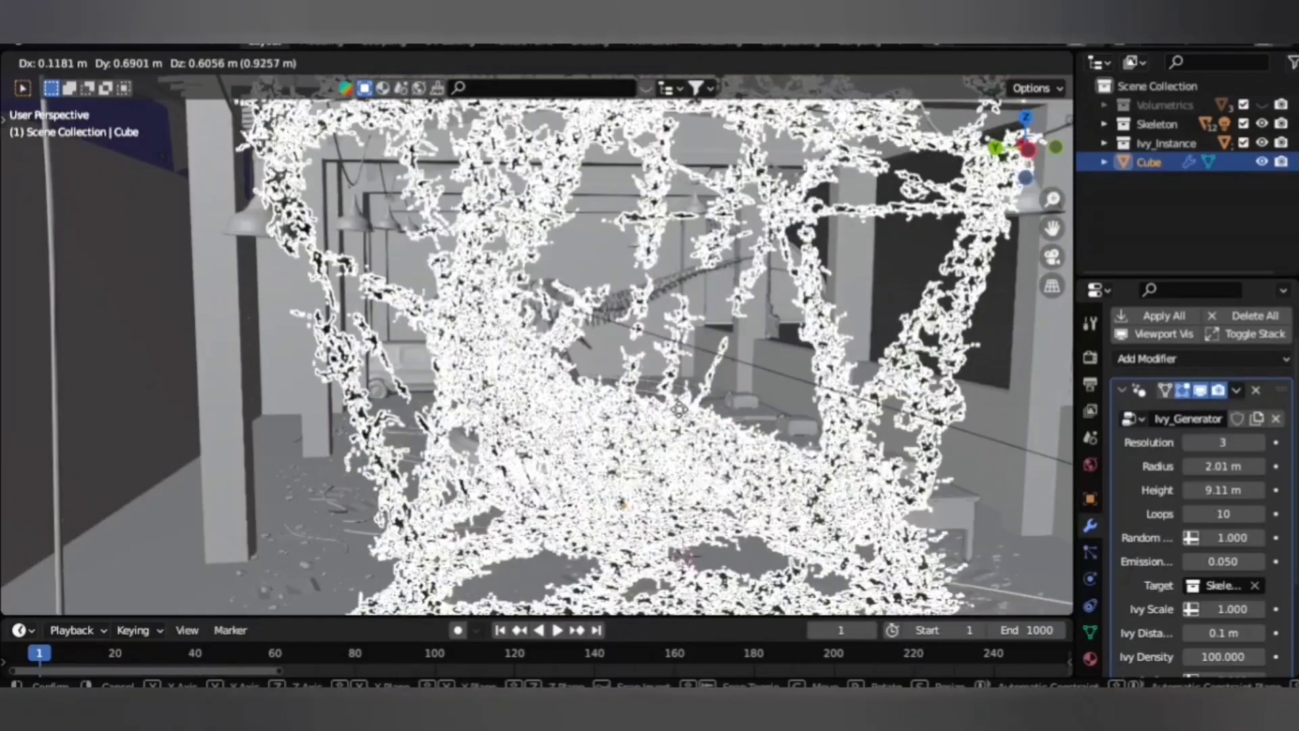
click(858, 462)
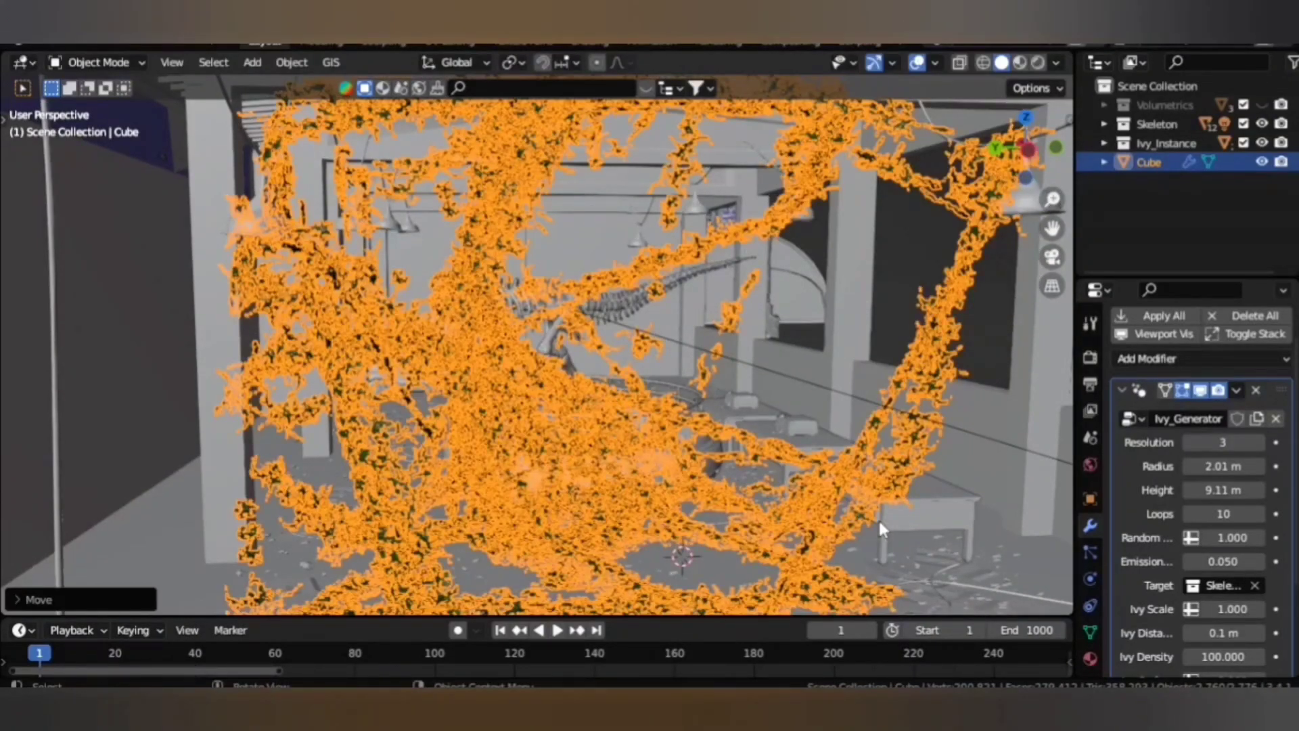
mouse_move(825, 504)
middle_down()
mouse_move(769, 497)
mouse_move(780, 493)
middle_up()
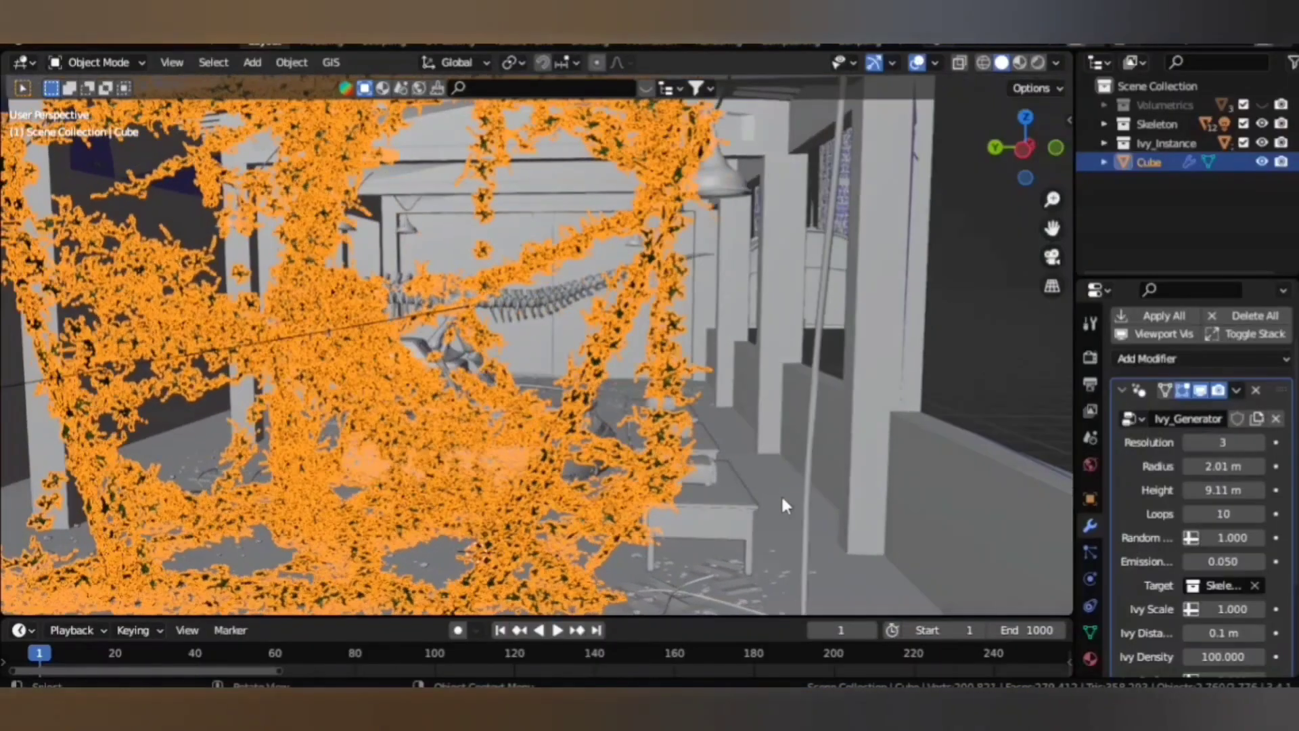
key(s)
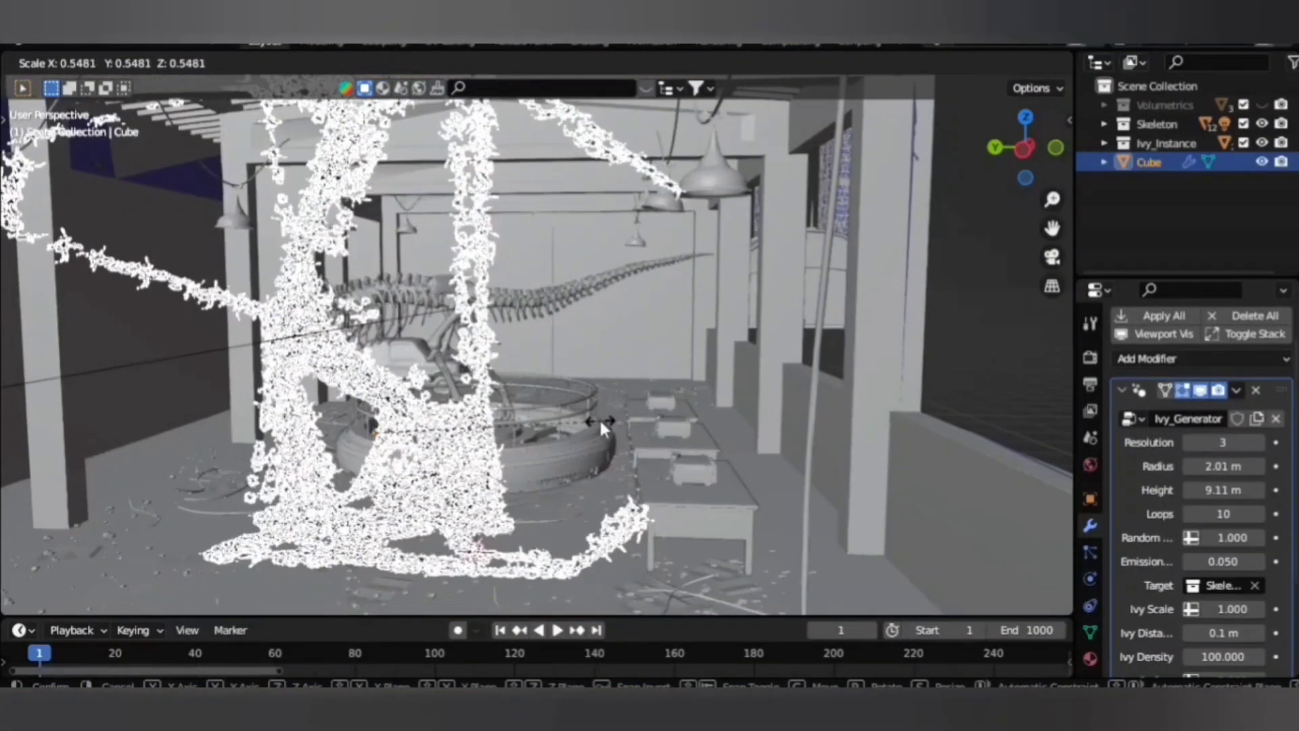
click(597, 412)
Raise the ivy's emitter cube vertically and set the ivy Loops to 5.
click(1199, 390)
key(g)
key(z)
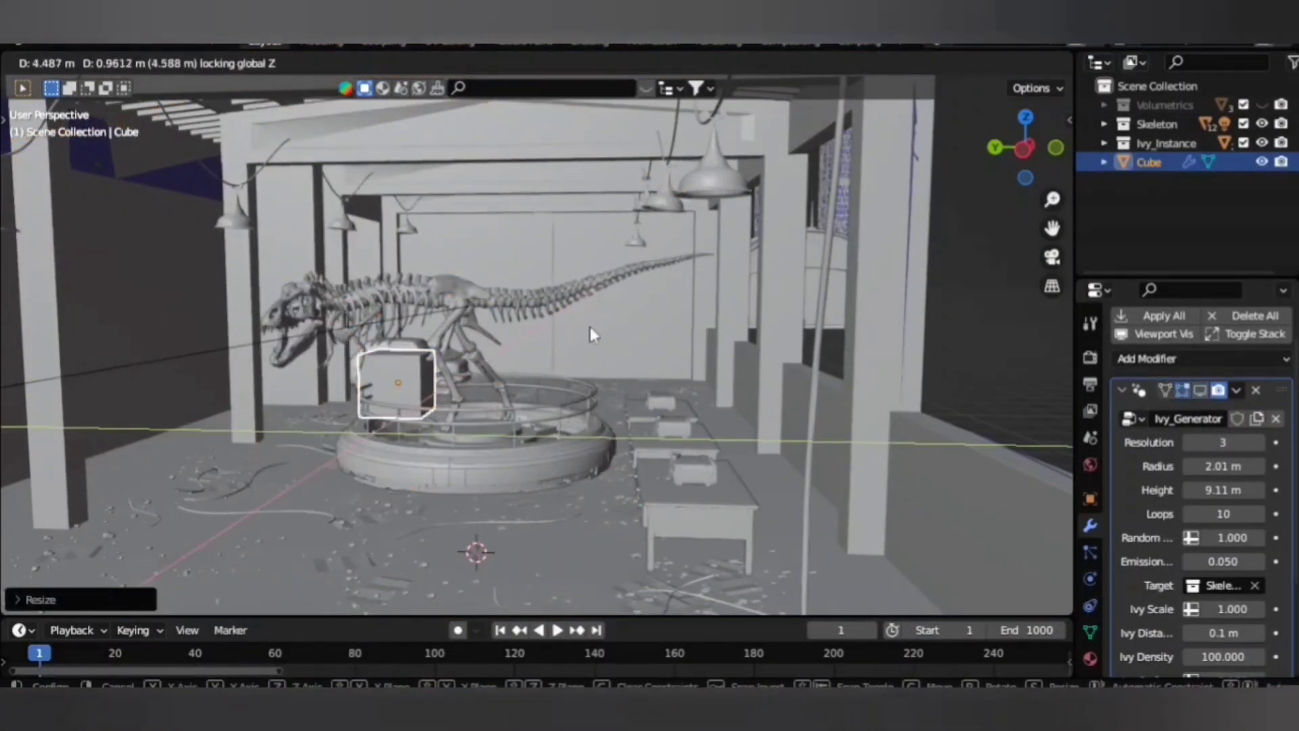
click(590, 326)
click(1199, 390)
shift+middle_drag(755, 394, 478, 414)
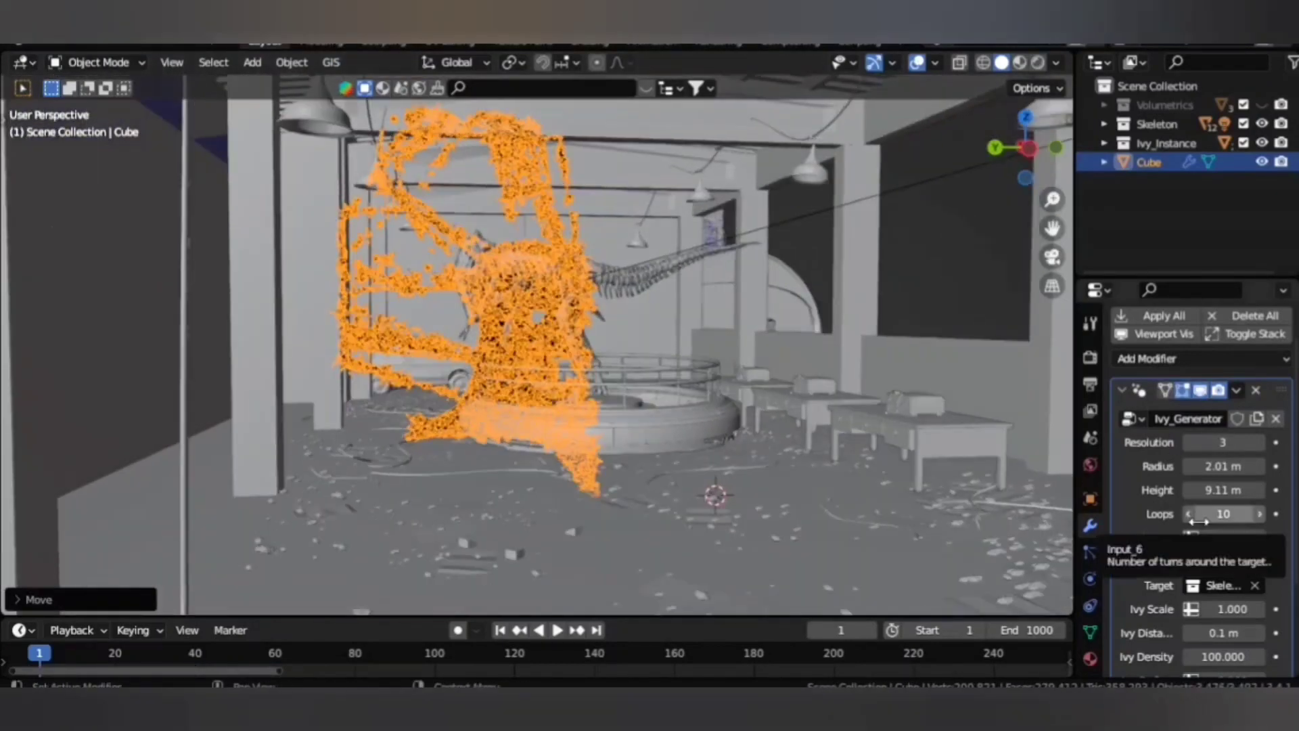
click(1224, 512)
text(5)
key(Return)
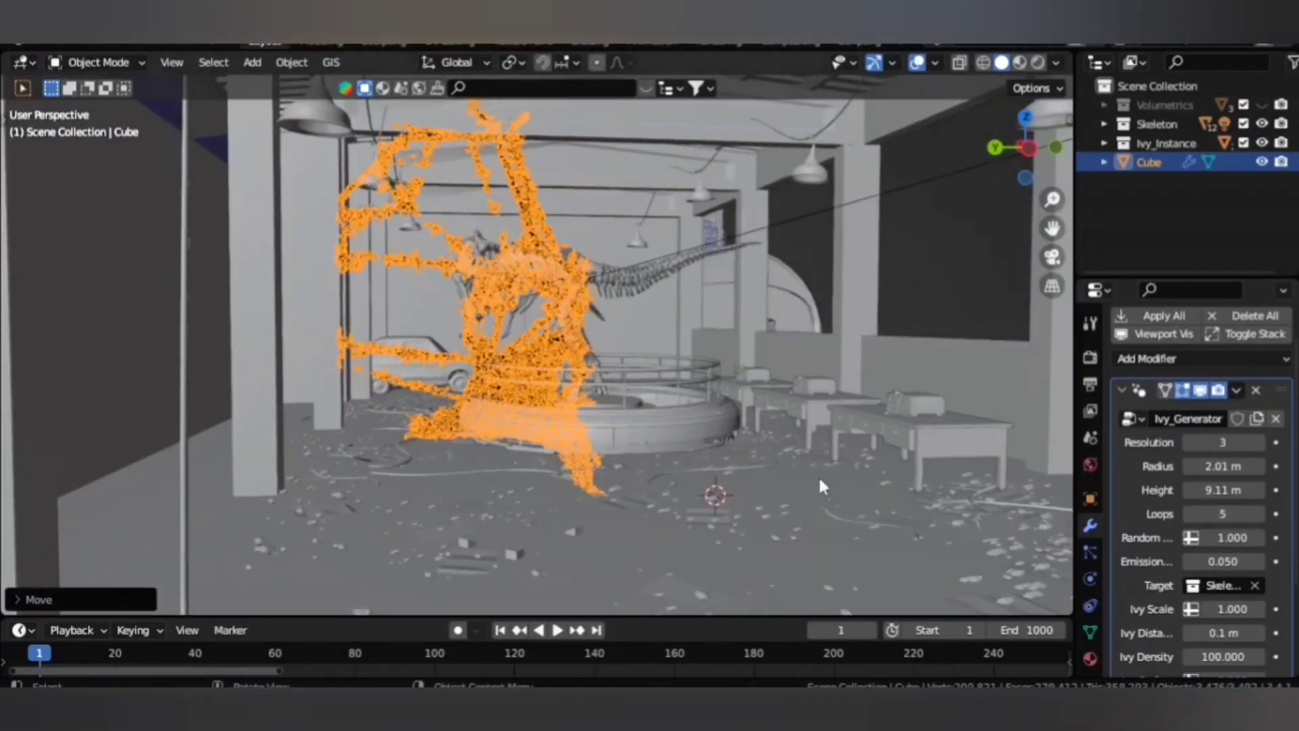
key(KP_0)
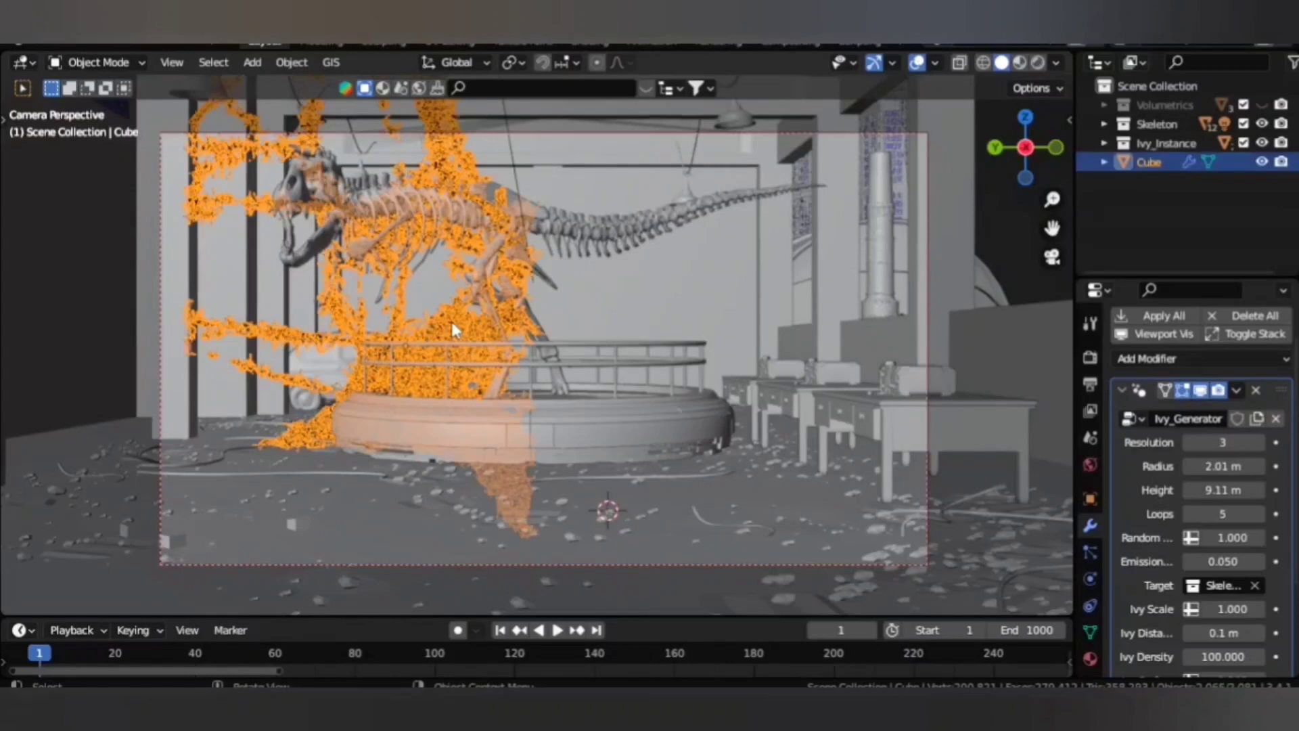
Move the ivy cube into a new collection named Ivy.
right_click(582, 371)
click(582, 371)
click(577, 373)
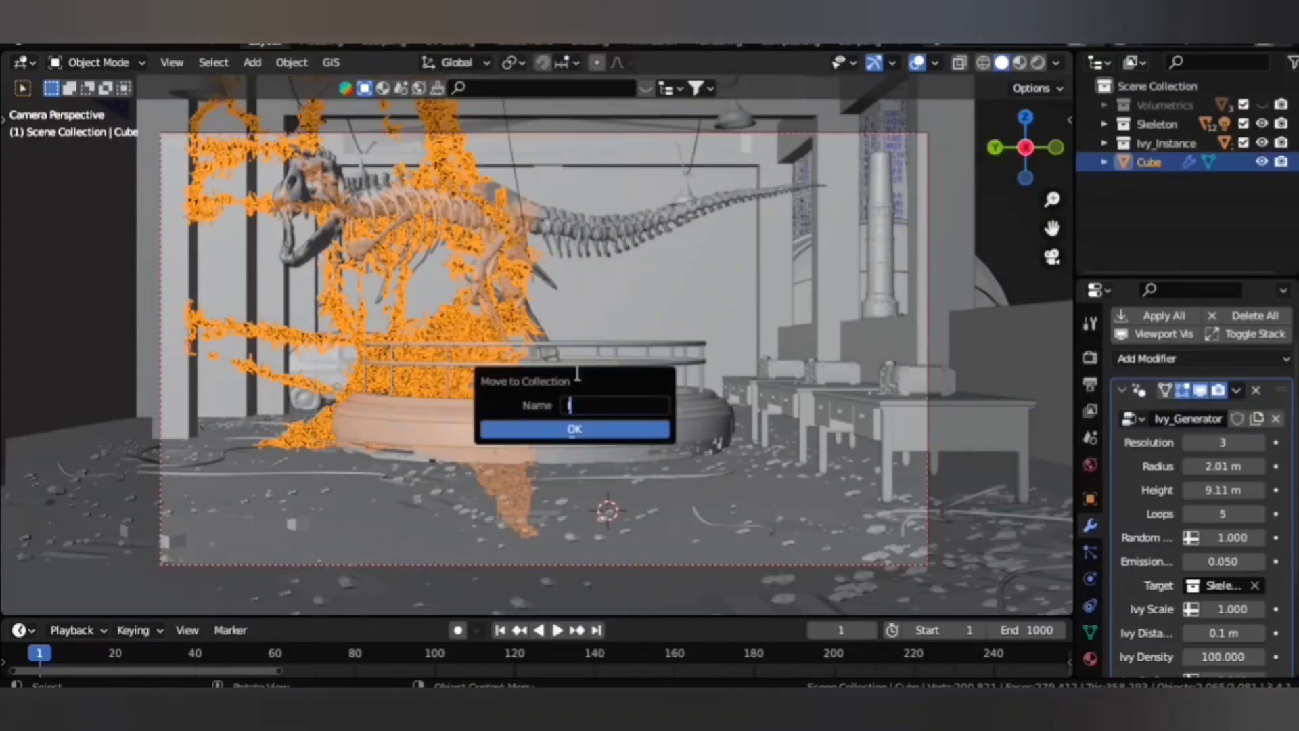
text(Ivy)
click(578, 436)
Duplicate the ivy cube and slide the copy along X over the skeleton.
key(shift+d)
key(z)
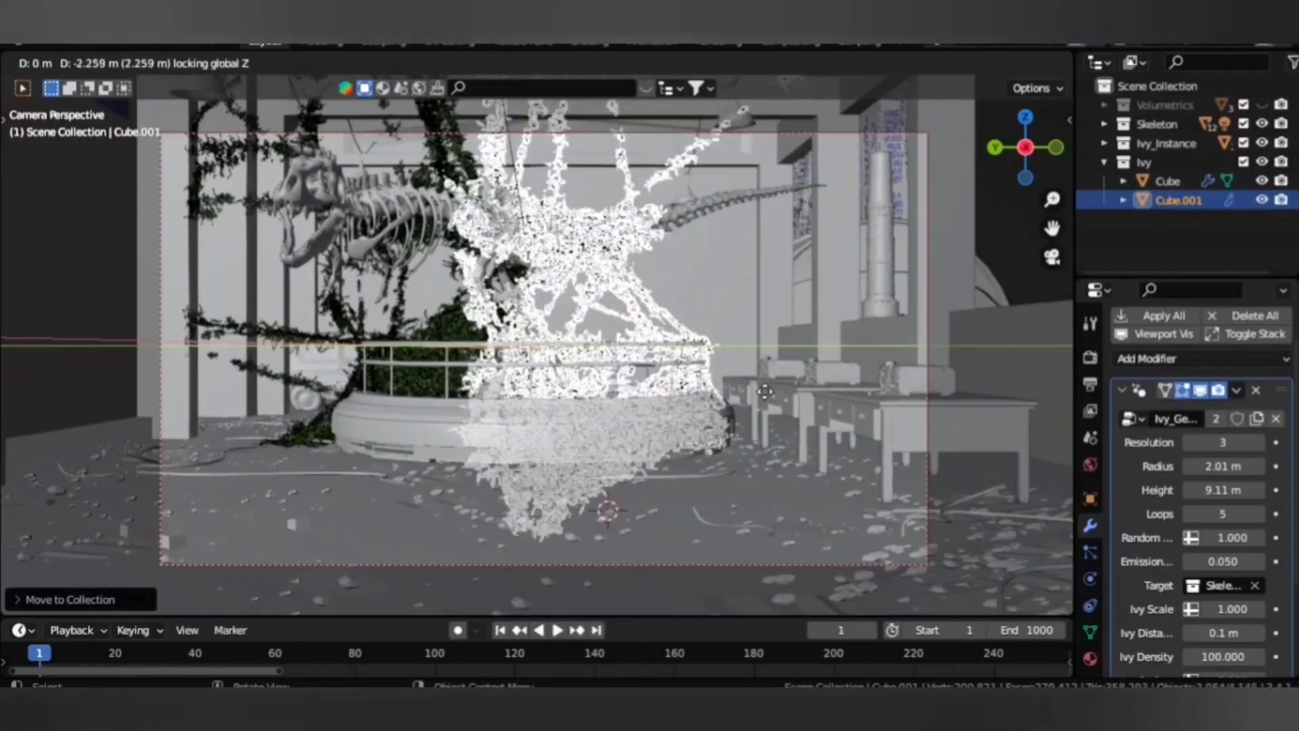
click(763, 389)
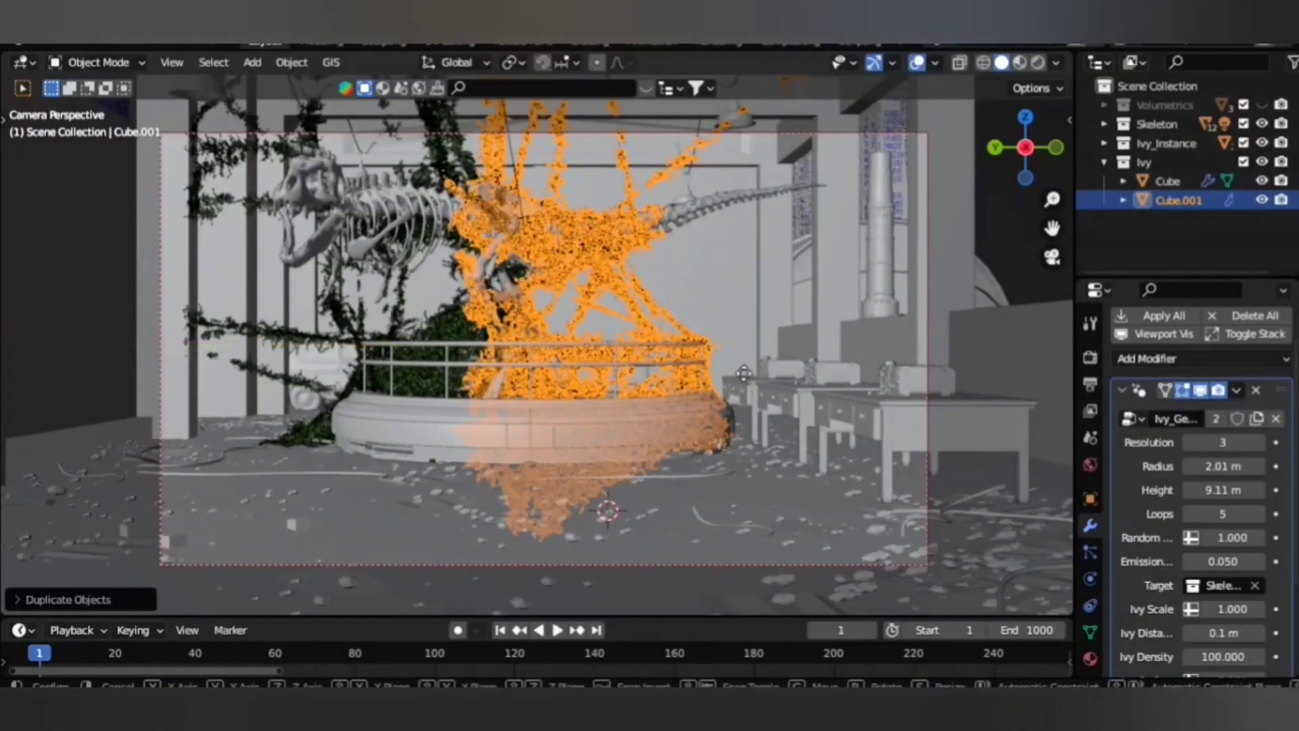
key(g)
key(x)
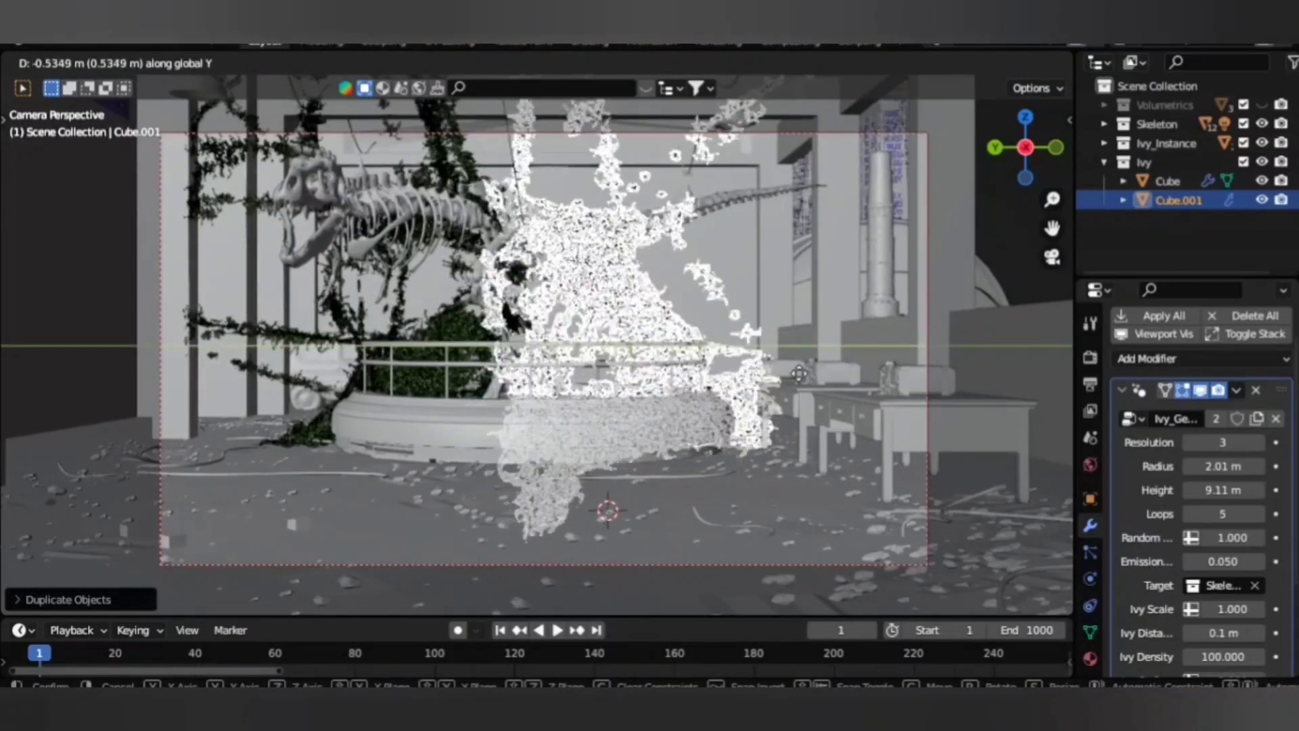
click(803, 375)
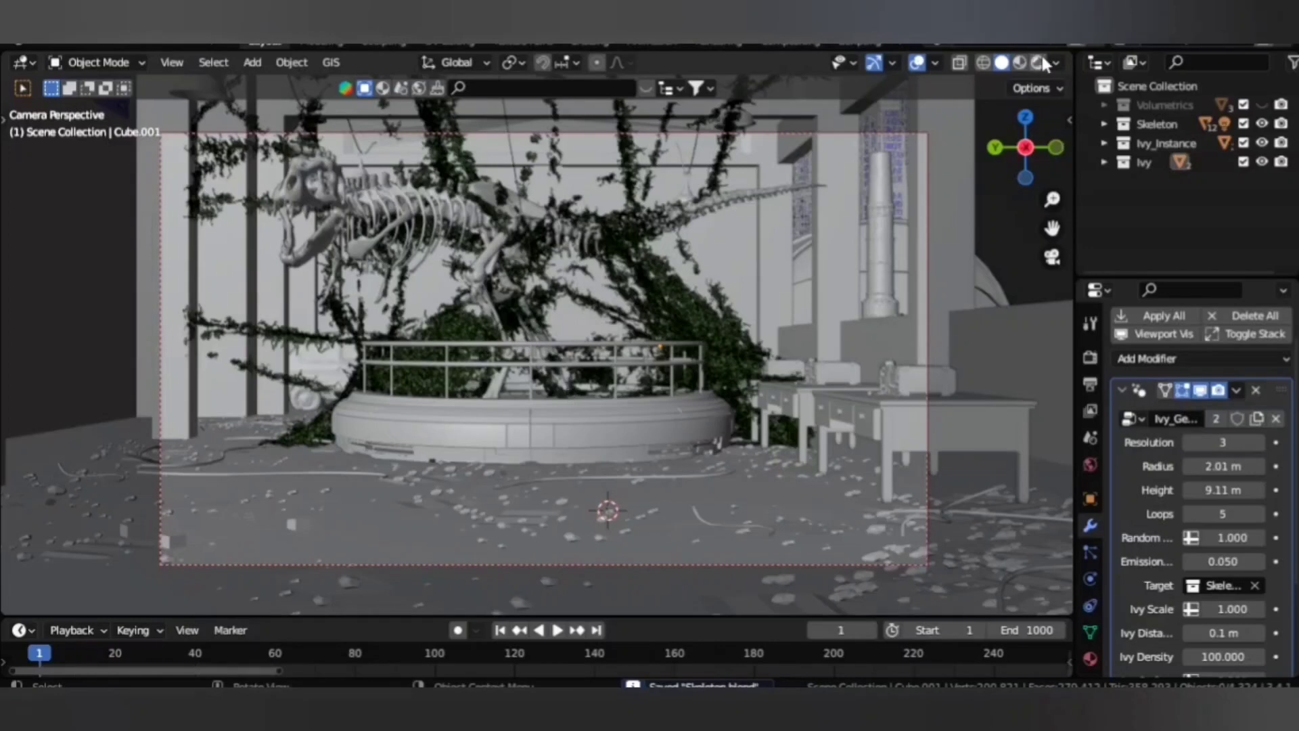
Preview the duplicated ivy in rendered shading, then return to solid shading.
key(z)
key(6)
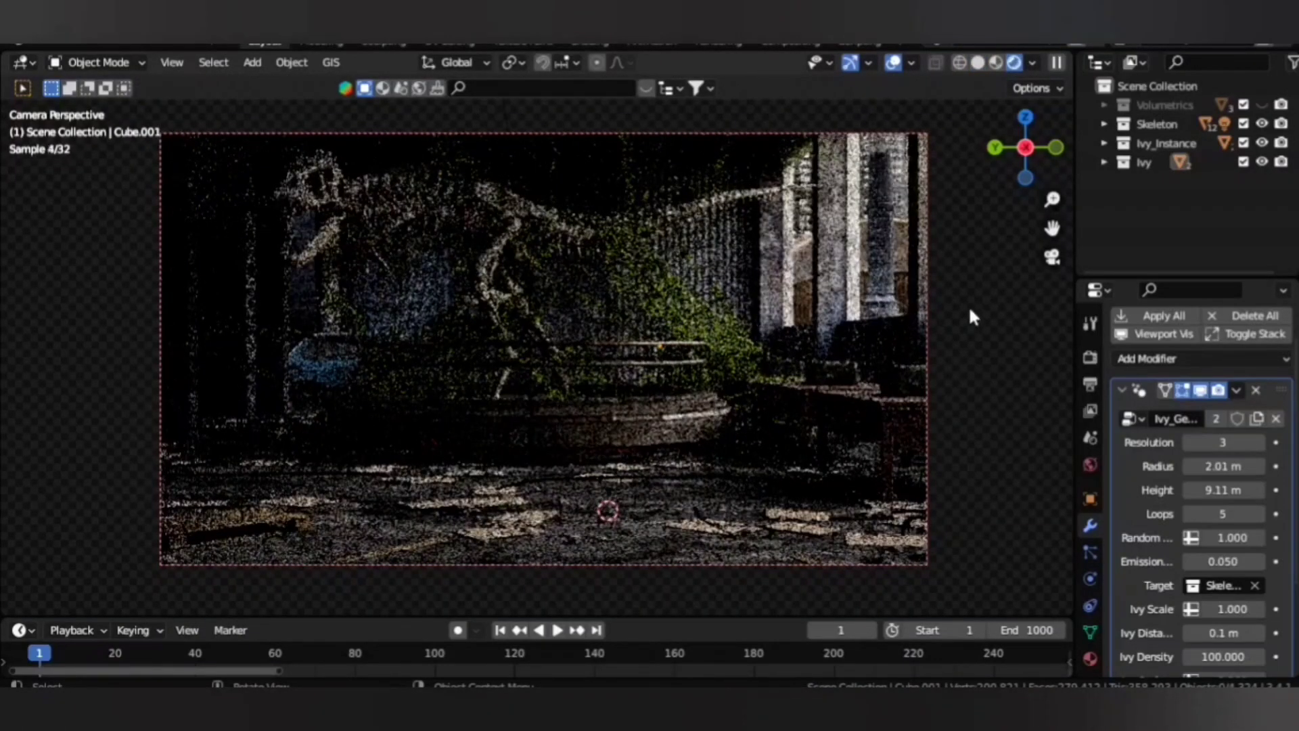
click(977, 62)
click(886, 134)
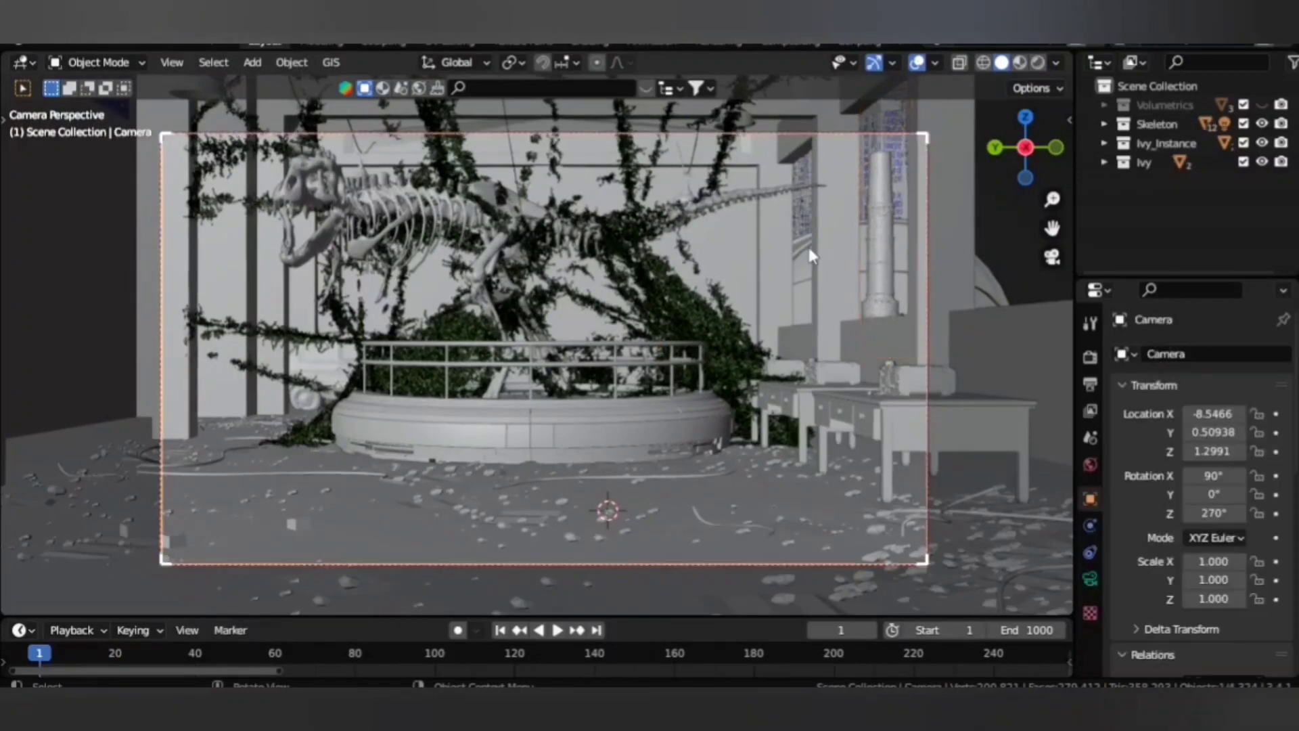
Move the camera straight up to Location Z 1.5195.
key(z)
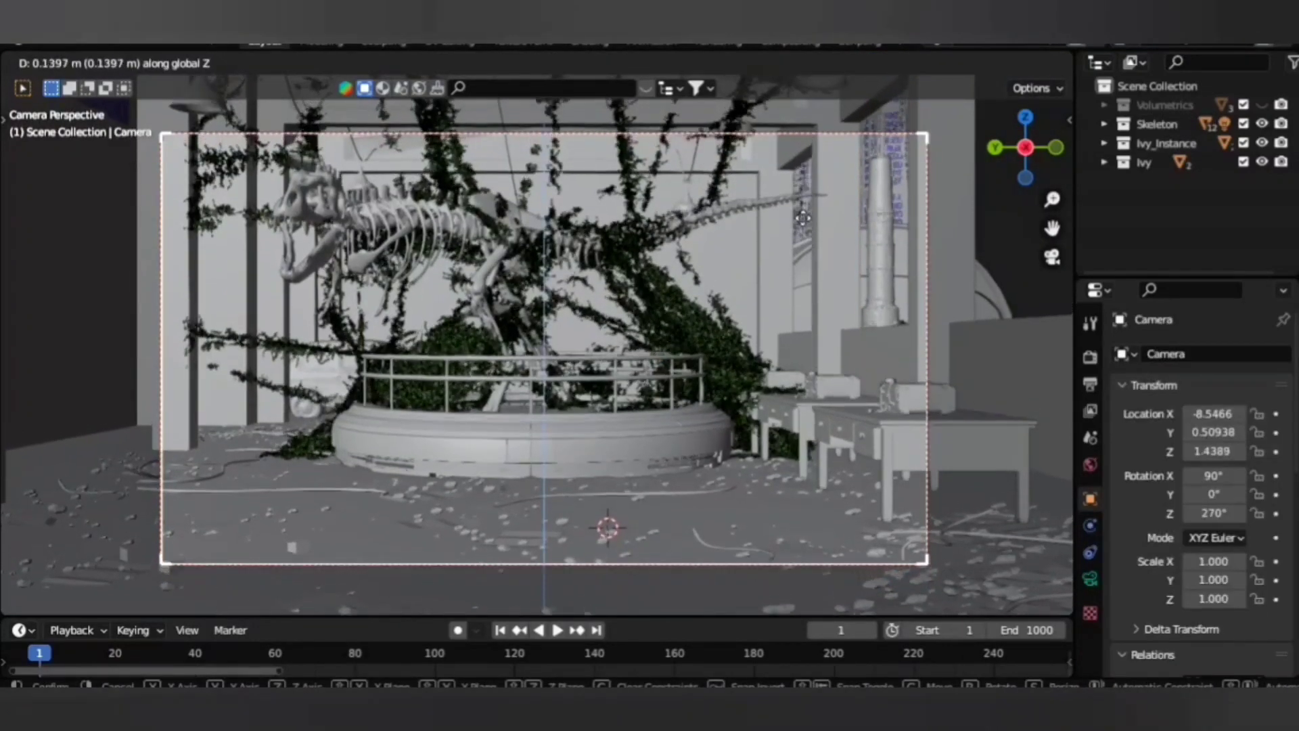
click(756, 323)
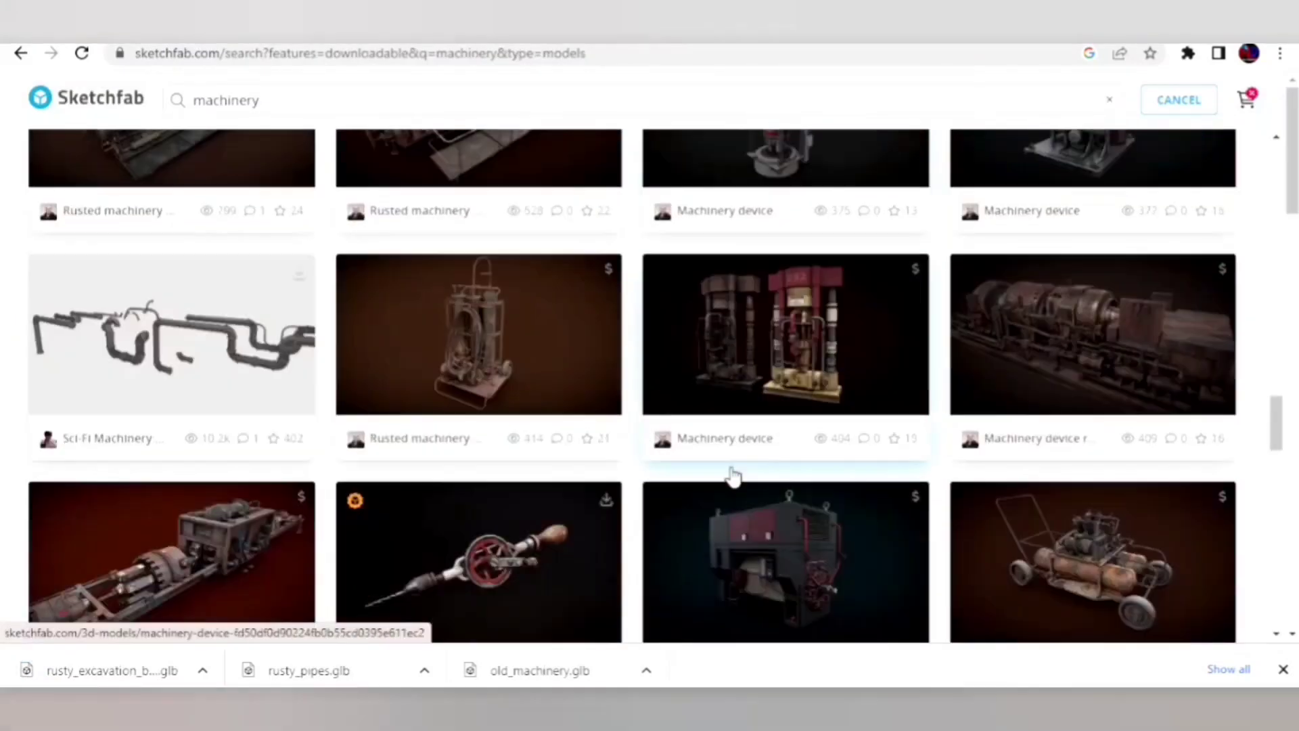
Scroll the machinery results and download the Grungy Lathe Scan .glb model.
scroll(790, 406, down, 5)
scroll(789, 440, down, 5)
scroll(768, 473, down, 5)
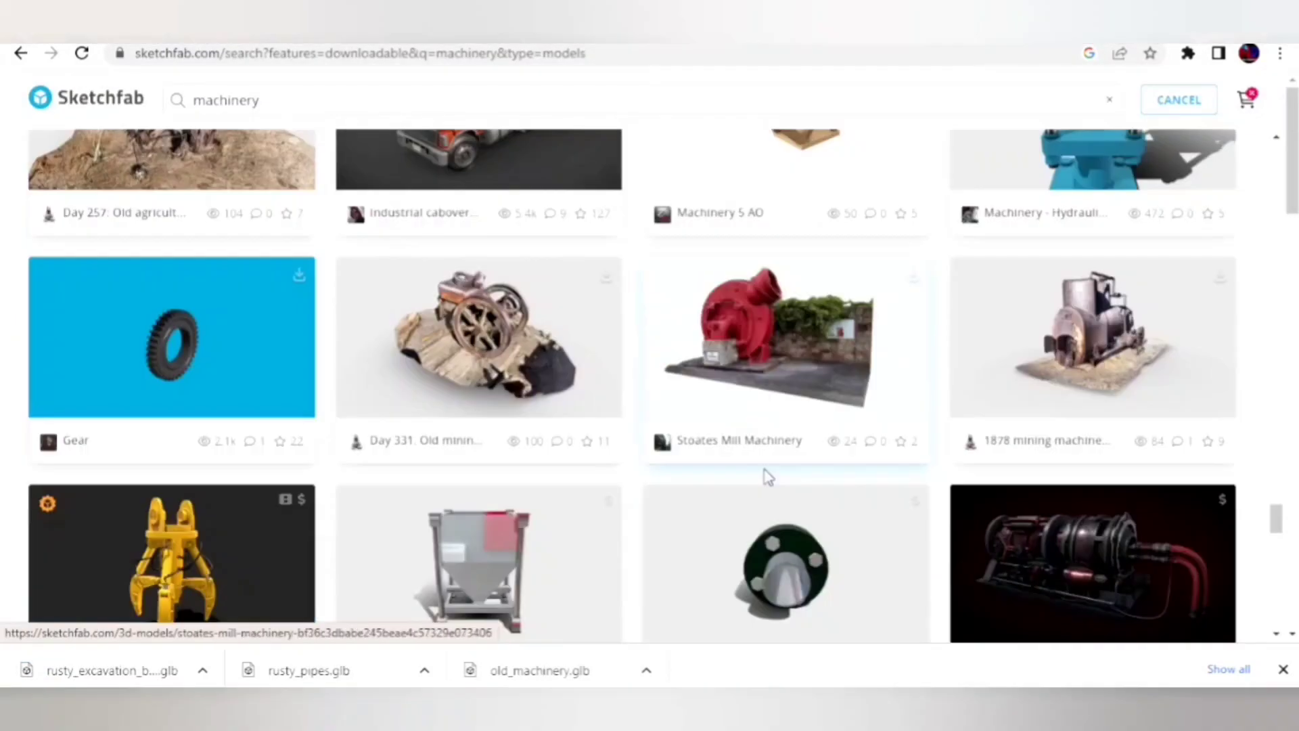
scroll(662, 359, down, 5)
scroll(663, 358, down, 10)
scroll(635, 420, down, 10)
click(530, 305)
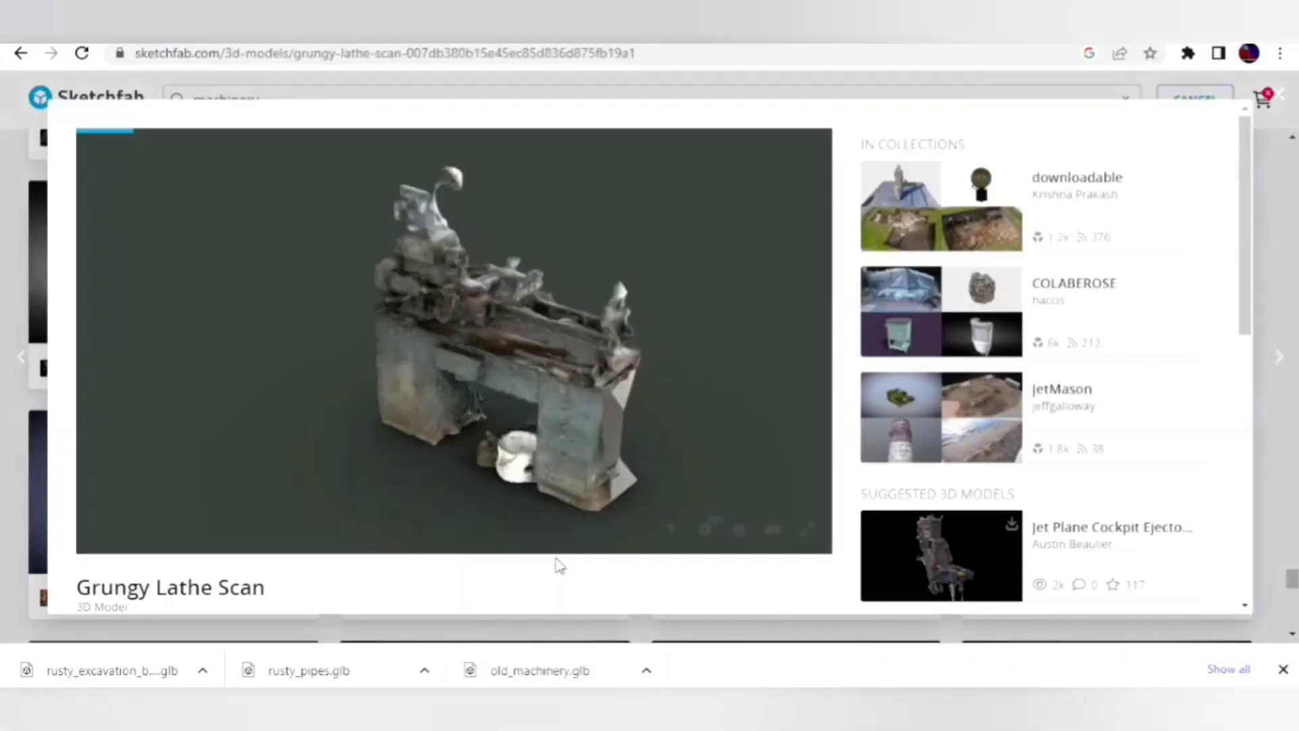
click(776, 485)
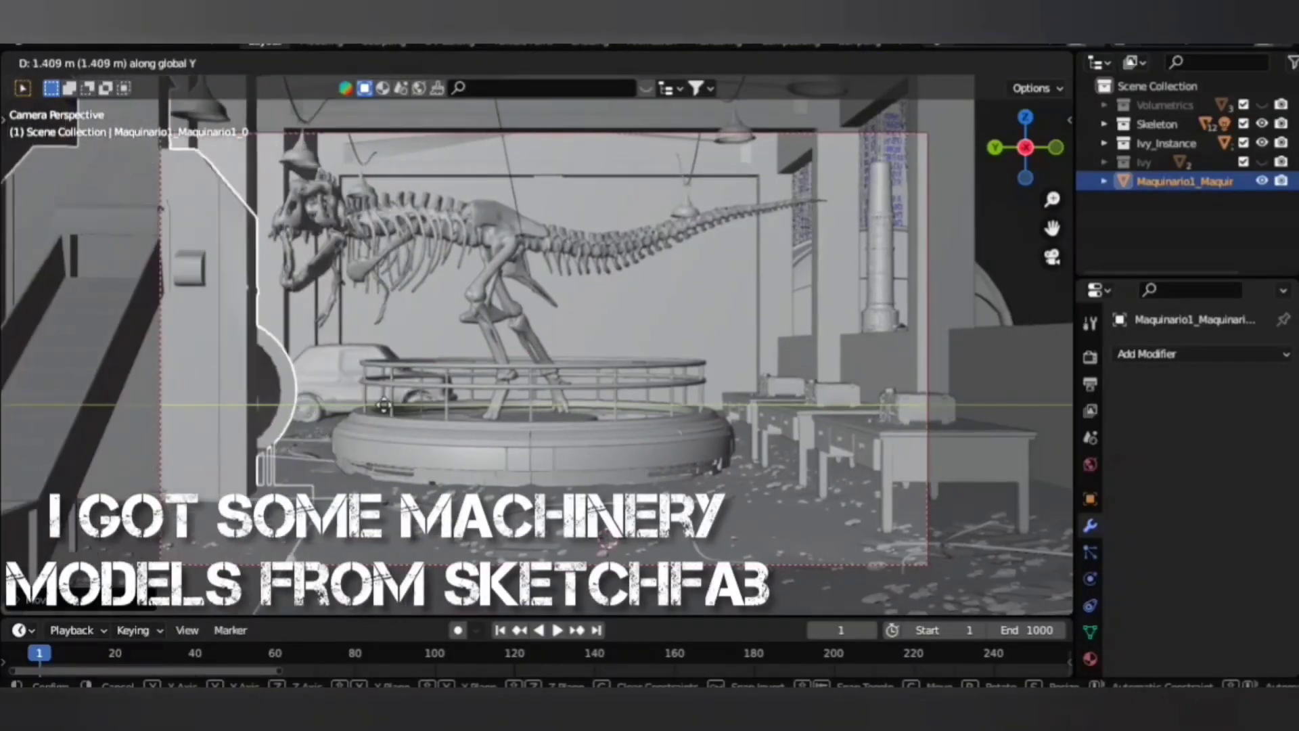
Place the machinery at the shot's left edge and move it into the Skeleton collection.
key(Return)
click(1106, 201)
drag(1124, 134, 1126, 125)
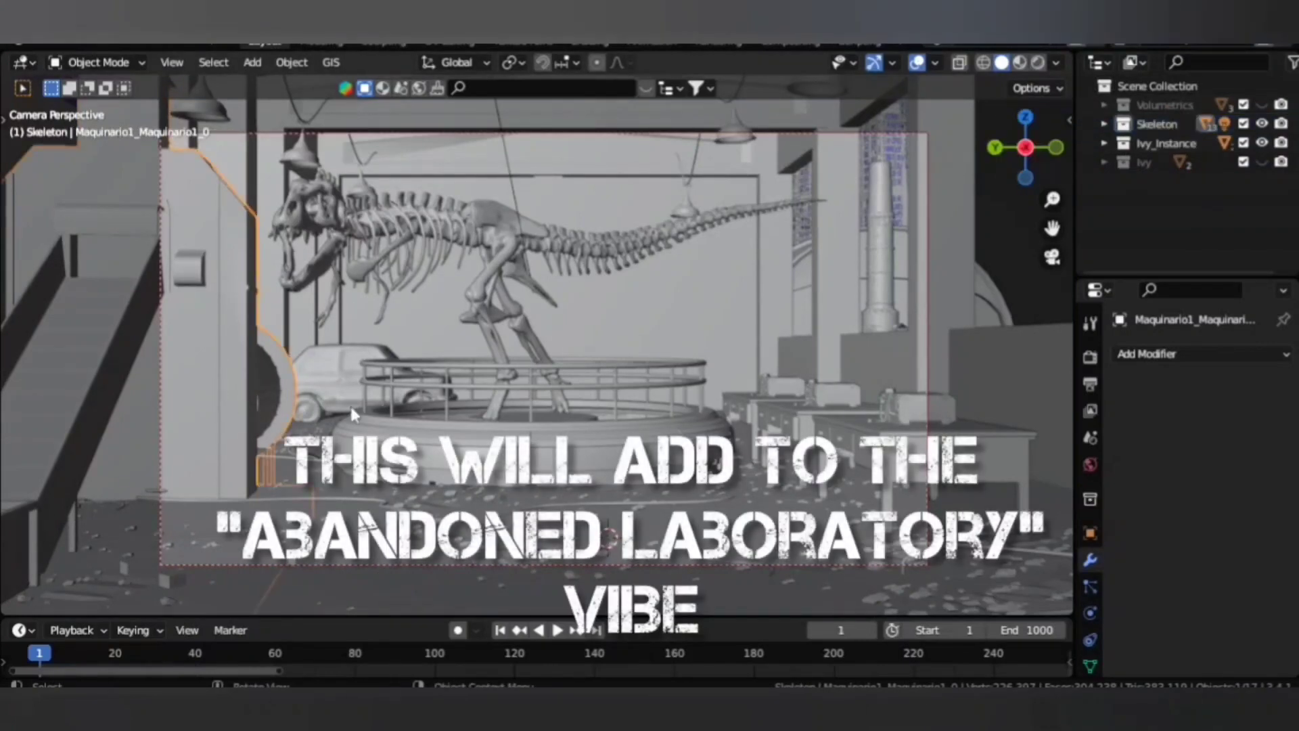
key(z)
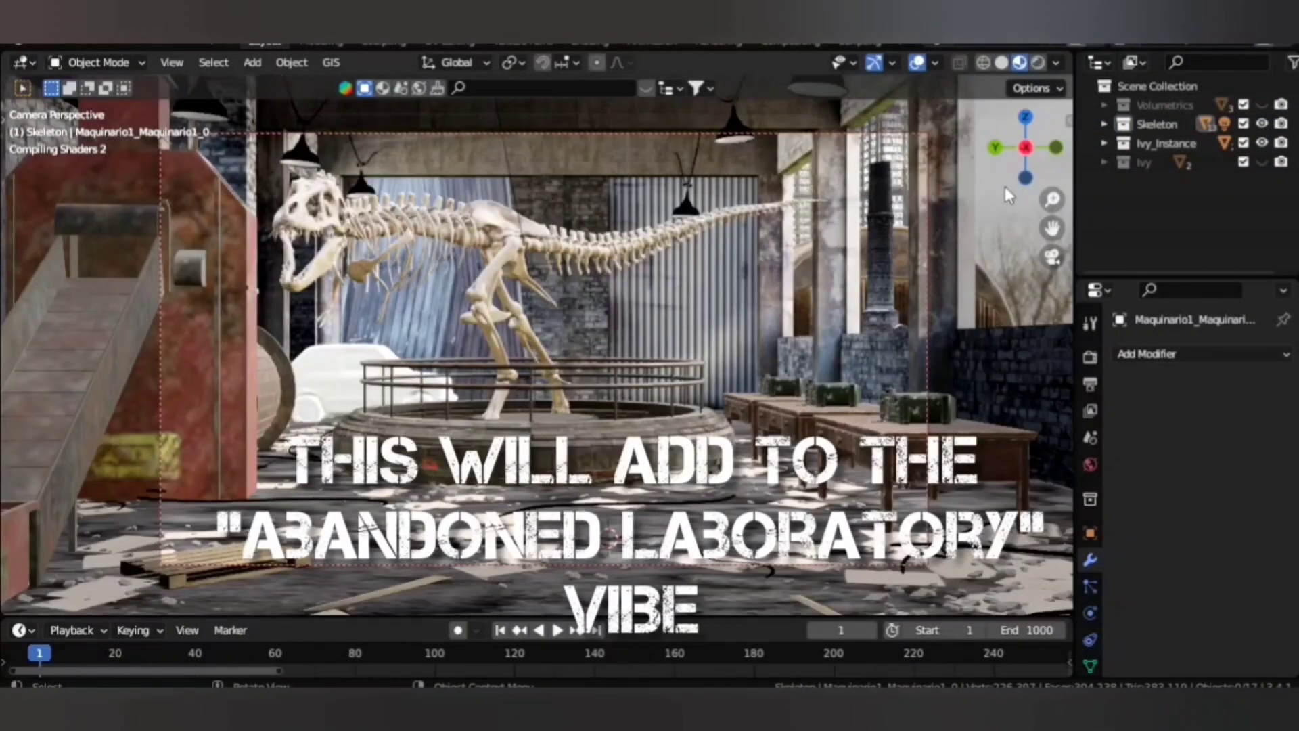
click(1001, 62)
Clean up the machinery mesh with Merge by Distance and Tris to Quads.
key(Tab)
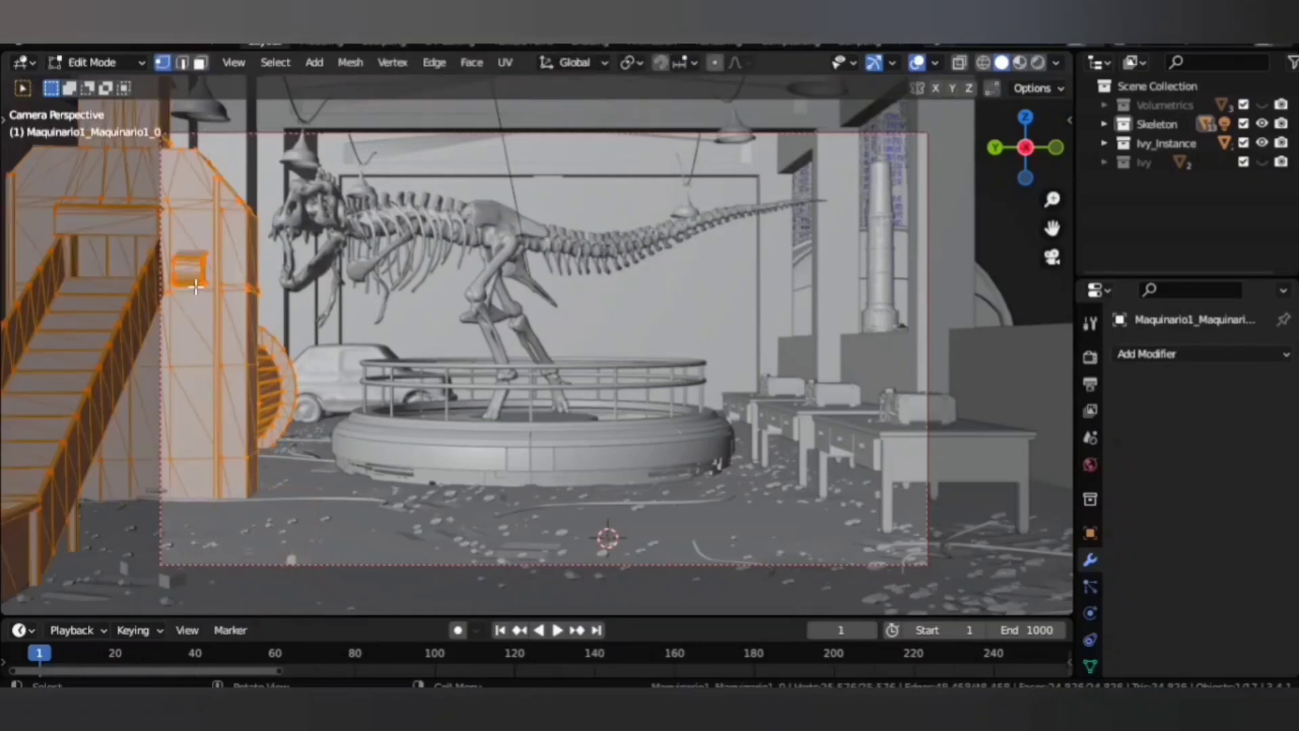
key(m)
click(179, 285)
key(3)
key(F3)
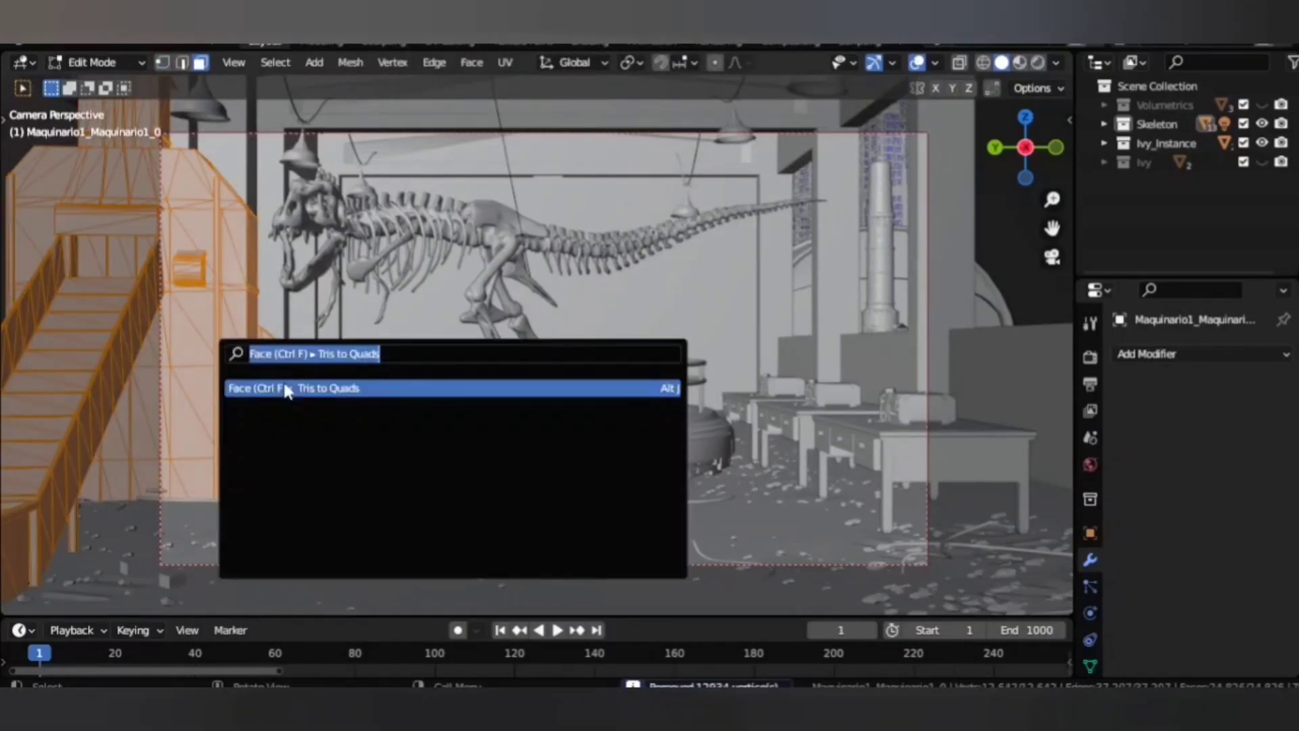
click(287, 390)
key(Tab)
Raise the machinery about 0.65 m along Z and add a Decimate modifier.
key(g)
key(z)
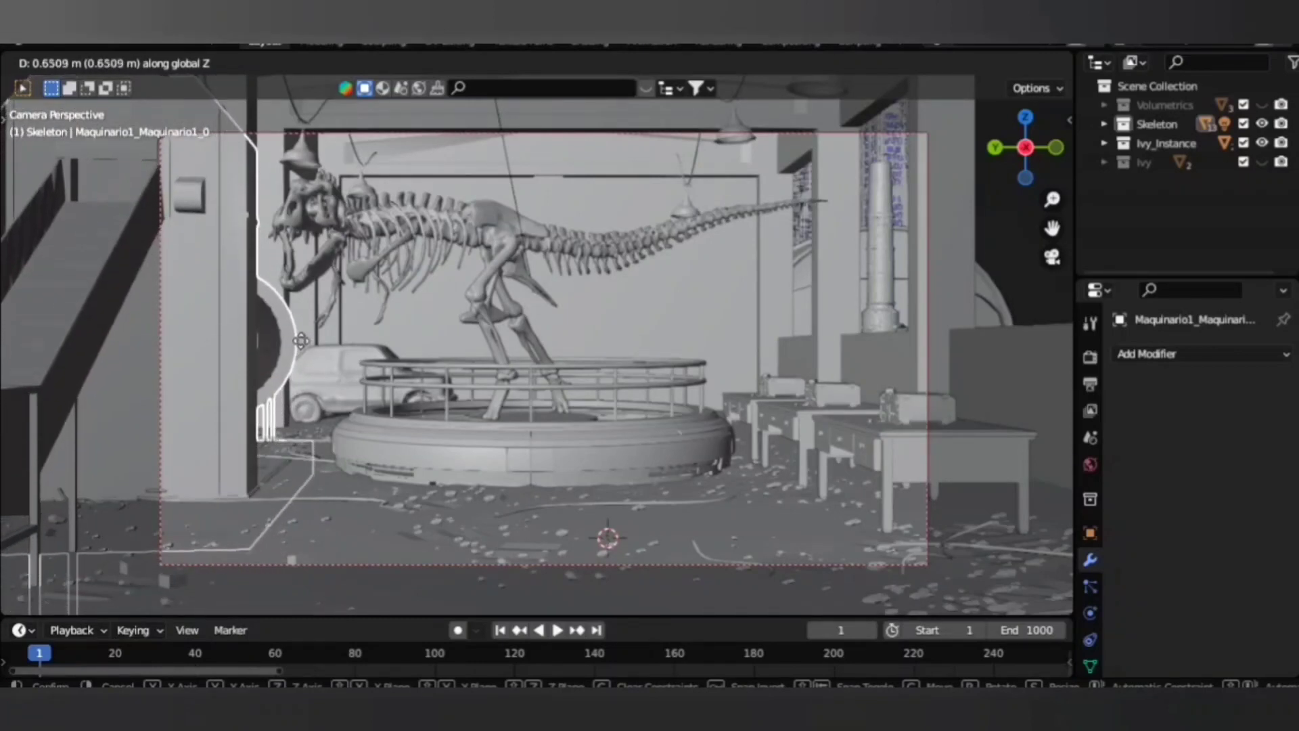
click(376, 408)
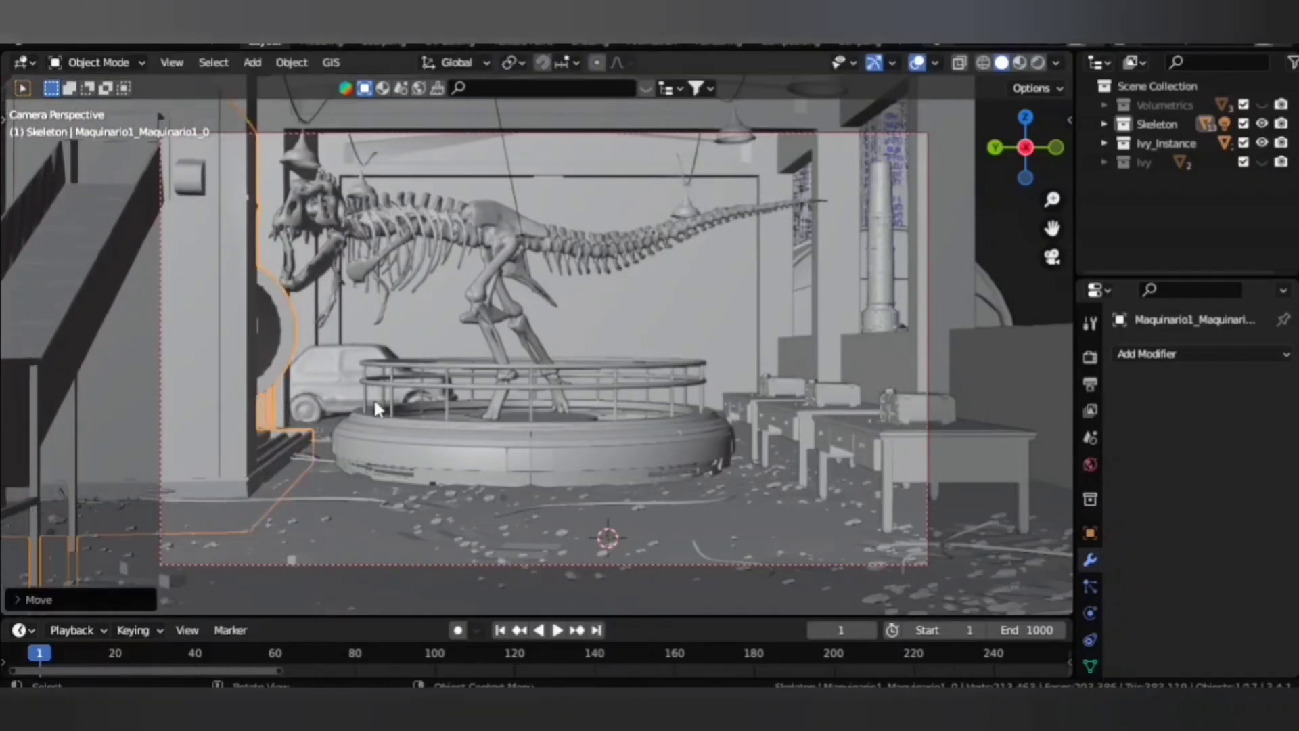
click(1163, 354)
click(917, 491)
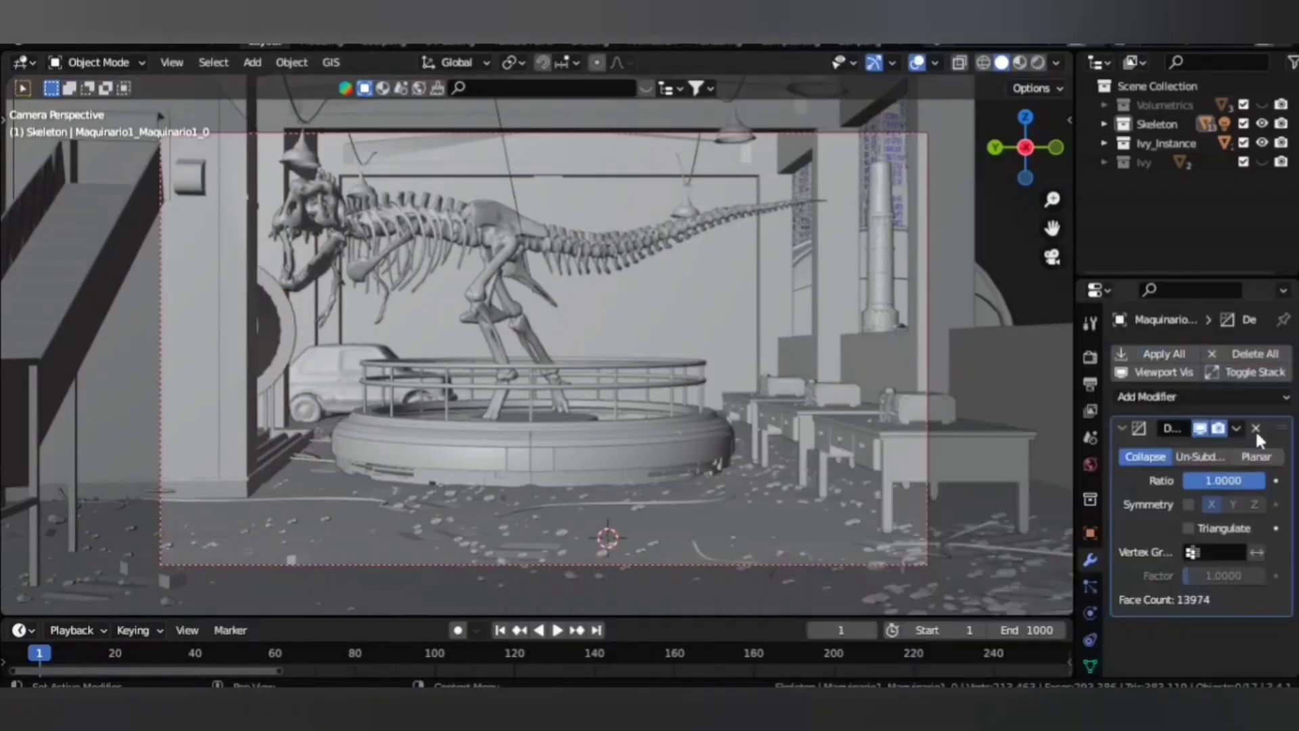
key(shift+a)
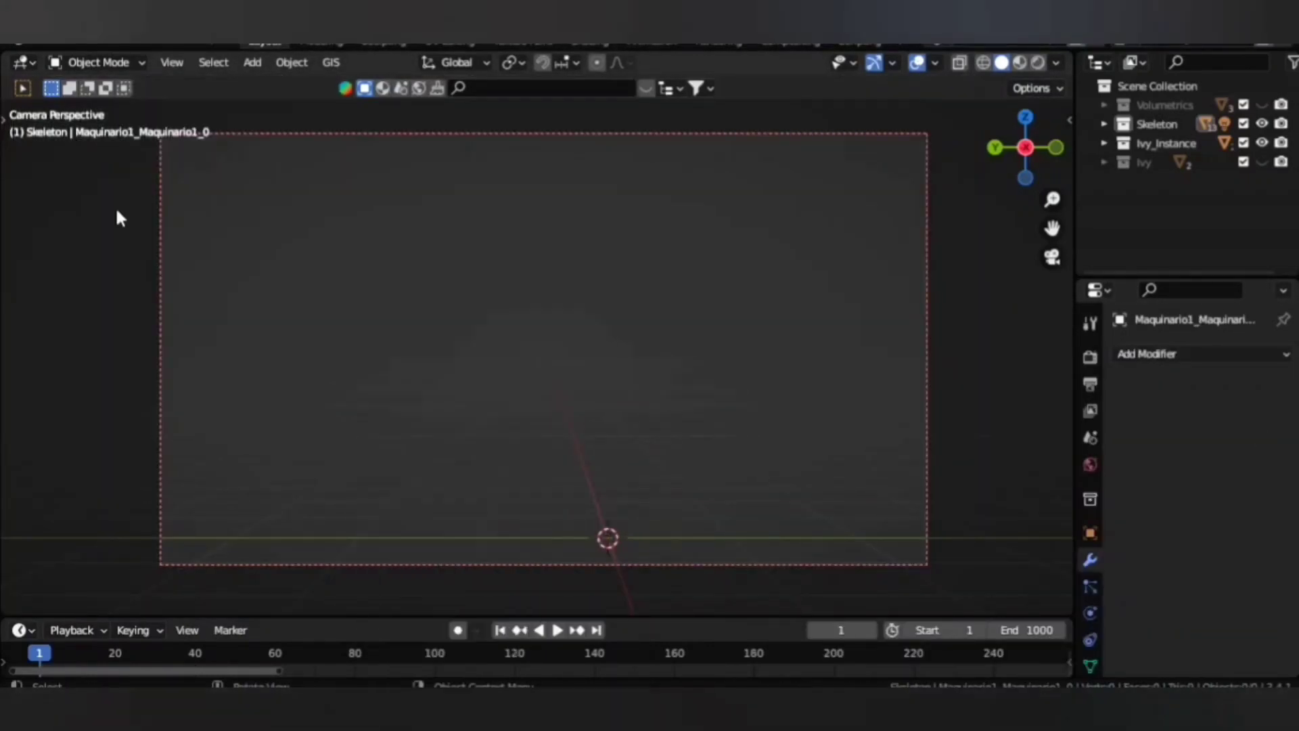
Import rusty_excavation_bucket.glb and delete the selected objects.
click(19, 37)
click(302, 447)
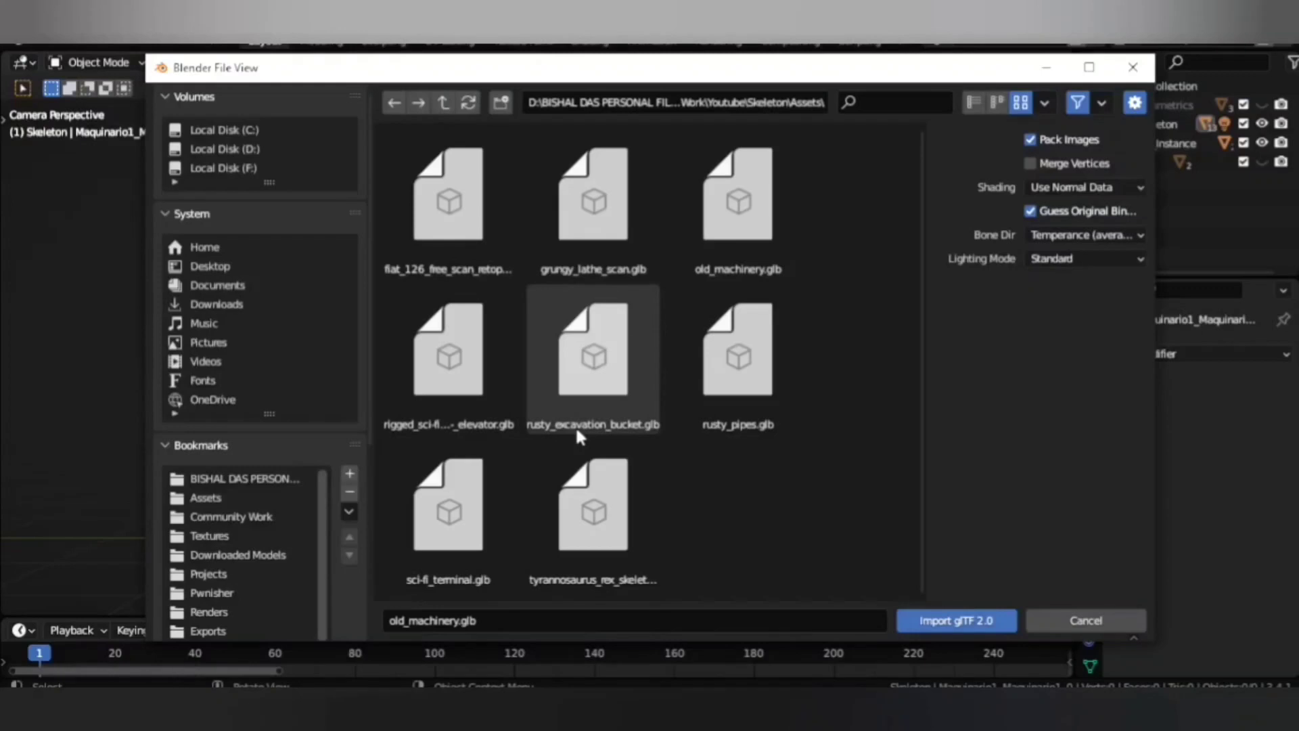
double_click(603, 341)
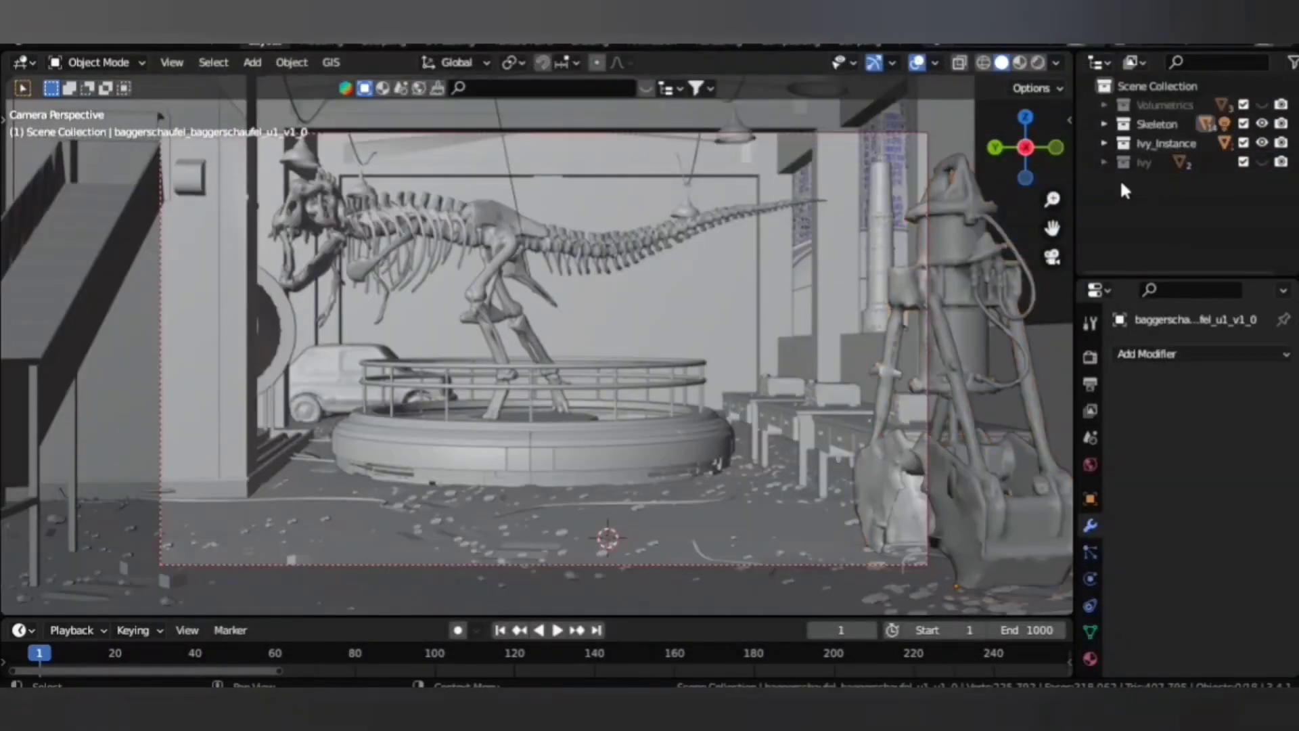
key(a)
key(Delete)
Import the pipe-wall scan glTF and apply all transforms to it.
click(19, 37)
click(301, 446)
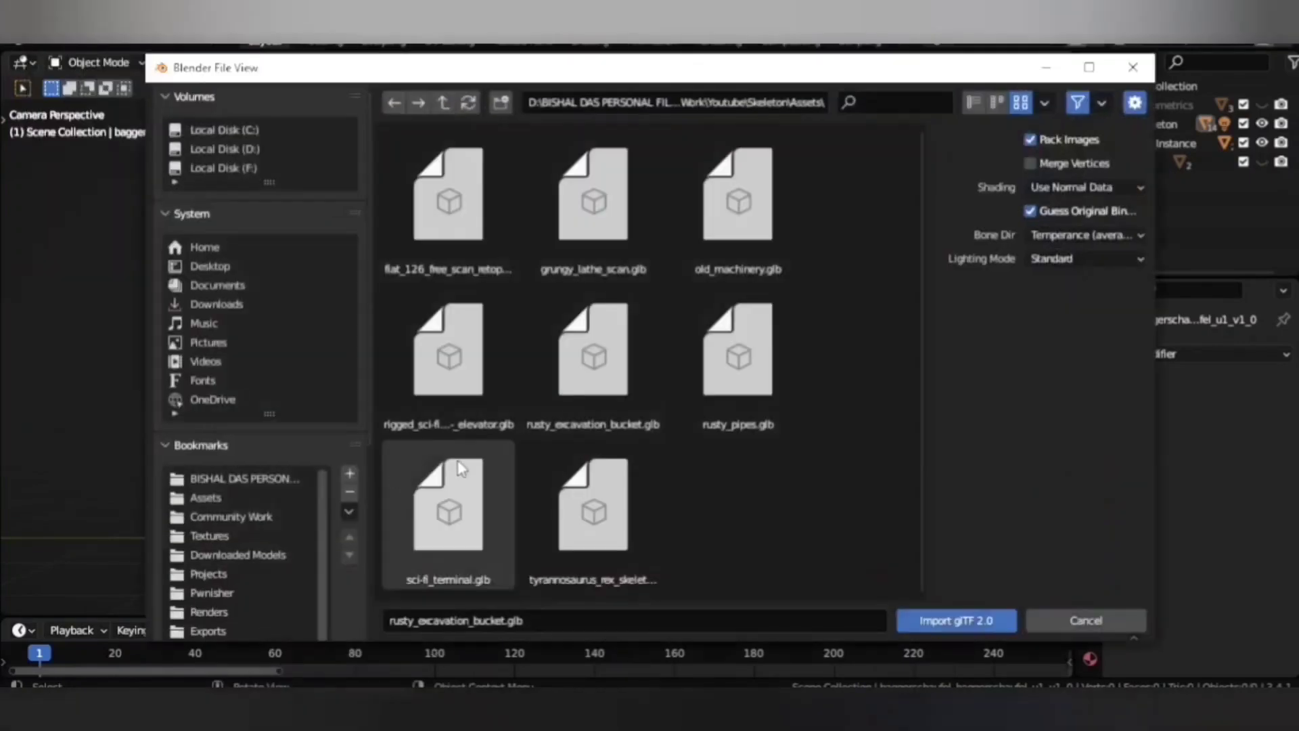
double_click(621, 392)
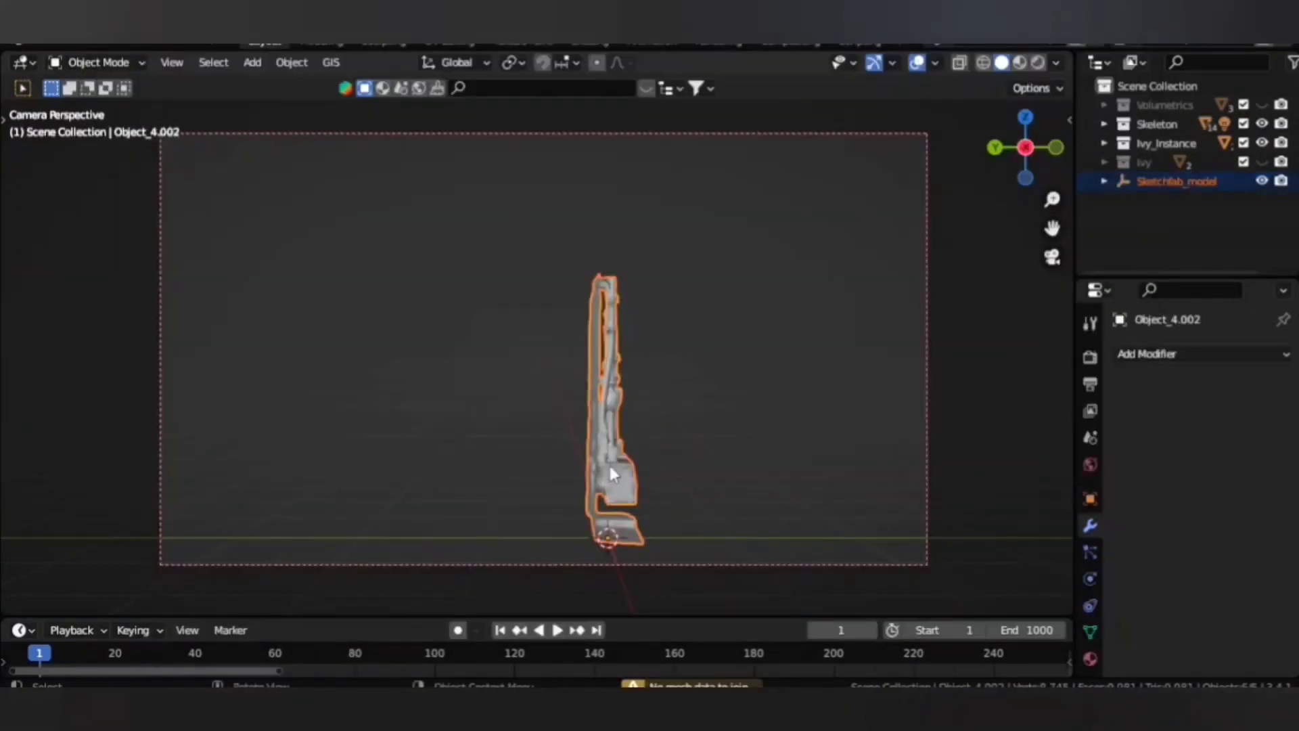
key(ctrl+a)
key(Return)
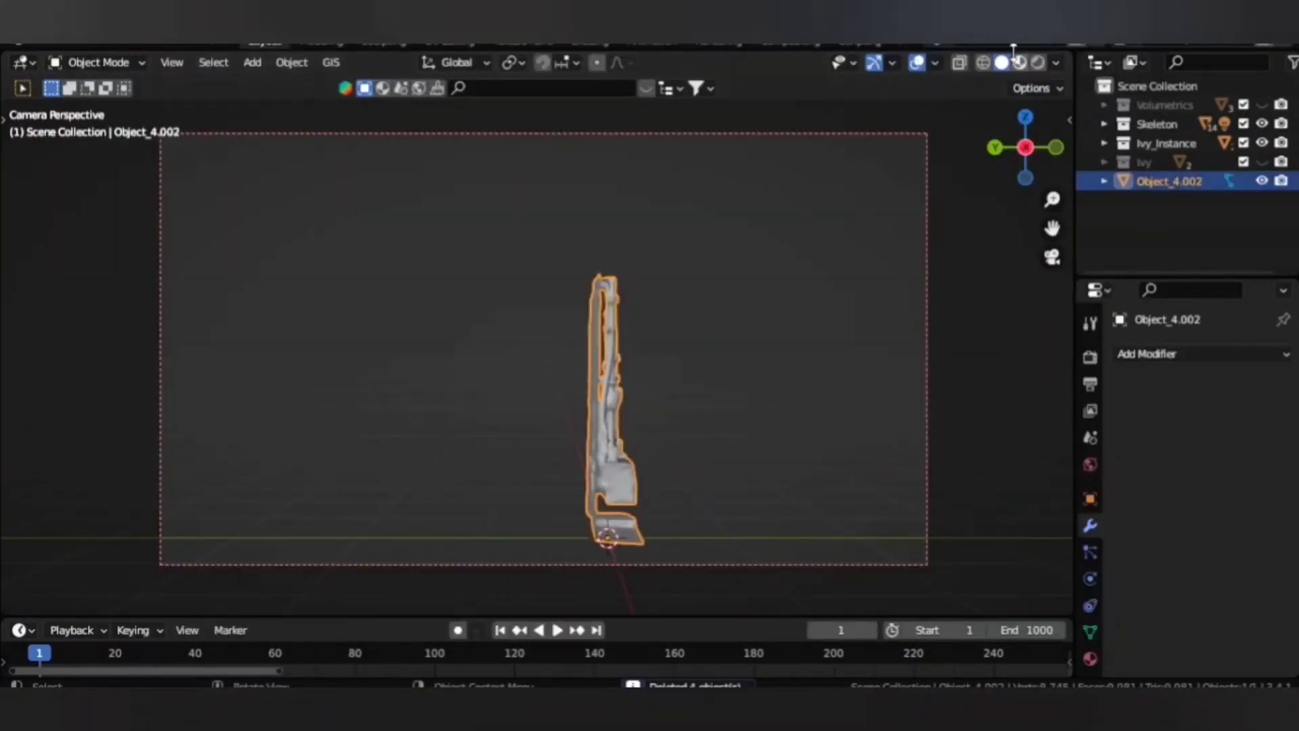
click(1020, 63)
Return to solid shading and give the pipe wall a first rotation.
middle_drag(712, 445, 696, 454)
scroll(696, 453, up, 4)
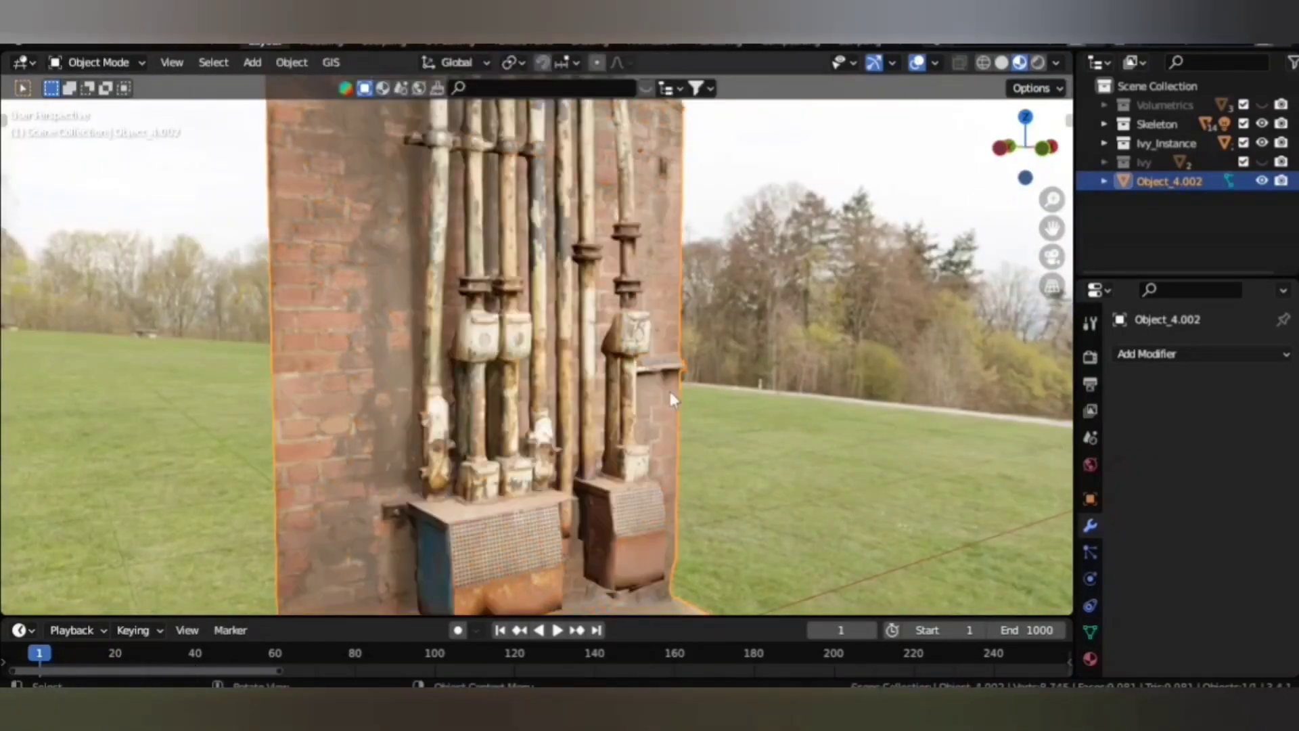
key(z)
click(877, 254)
key(r)
click(781, 314)
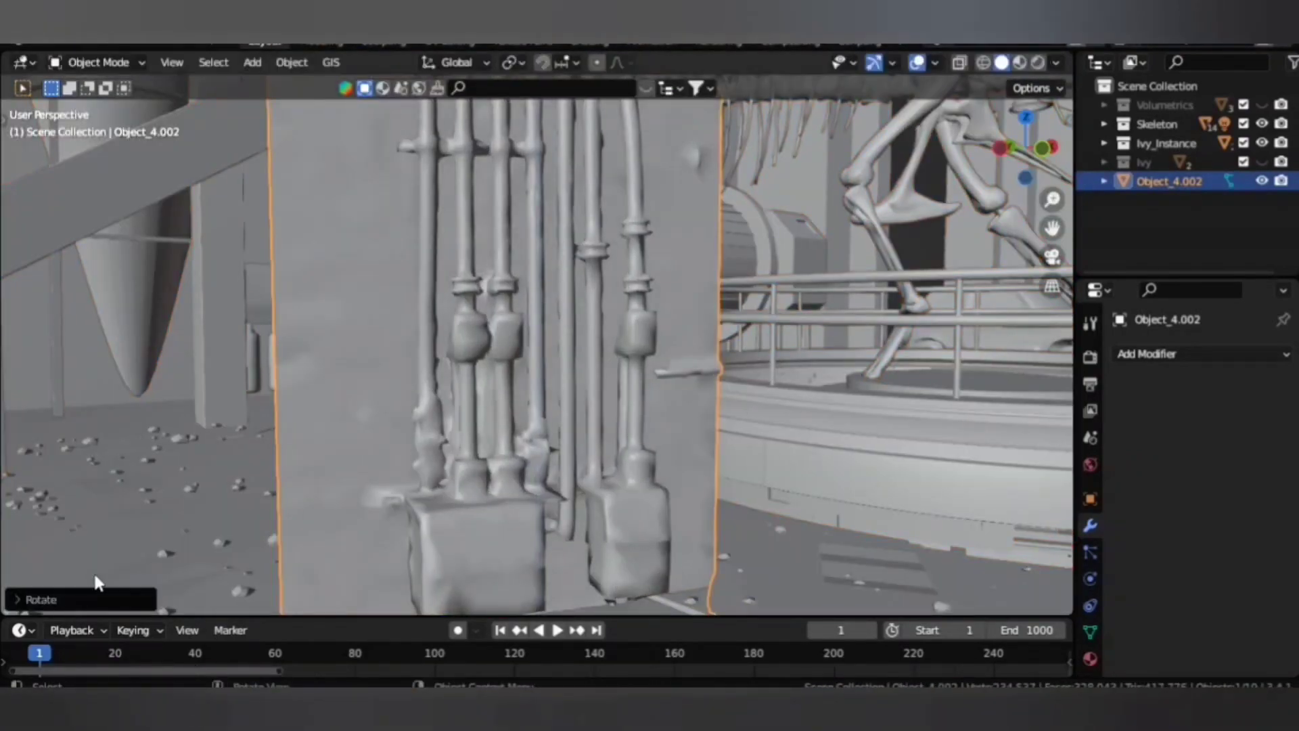
click(94, 571)
click(537, 469)
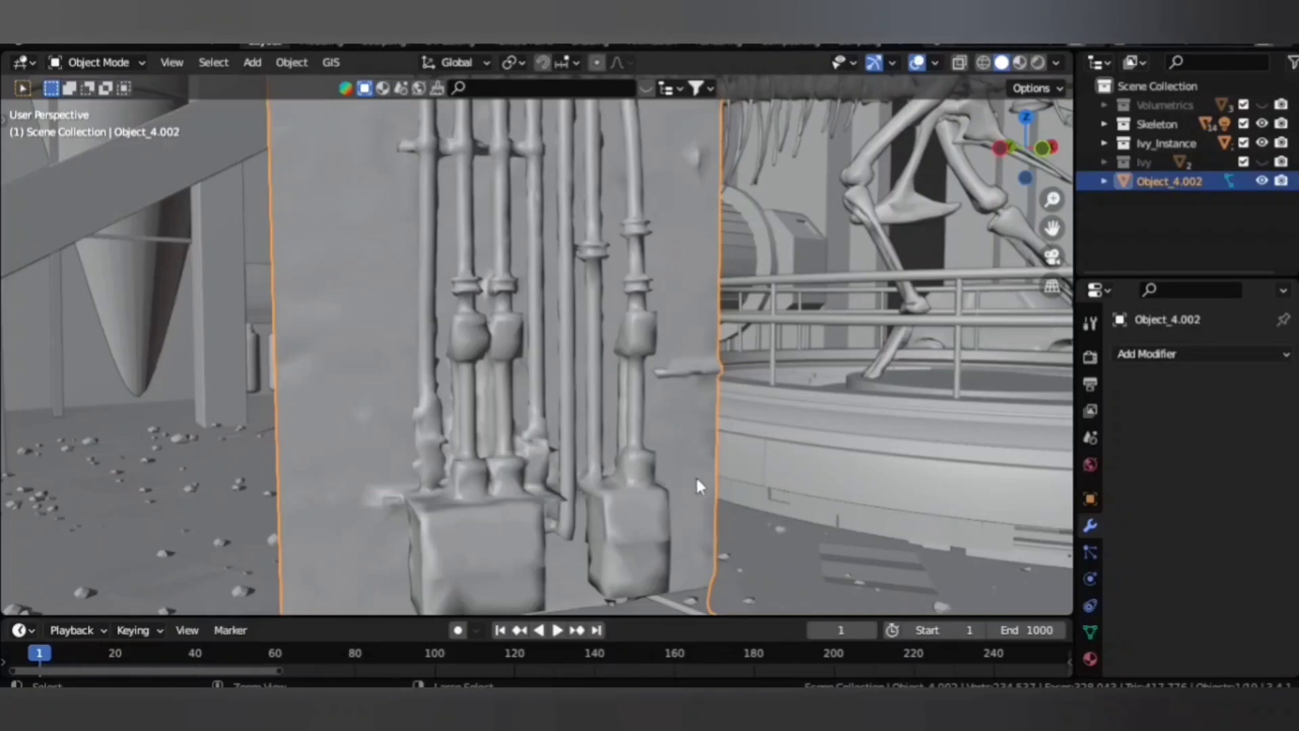
Rotate the pipe wall around the vertical axis toward the camera.
middle_drag(654, 444, 733, 451)
click(732, 452)
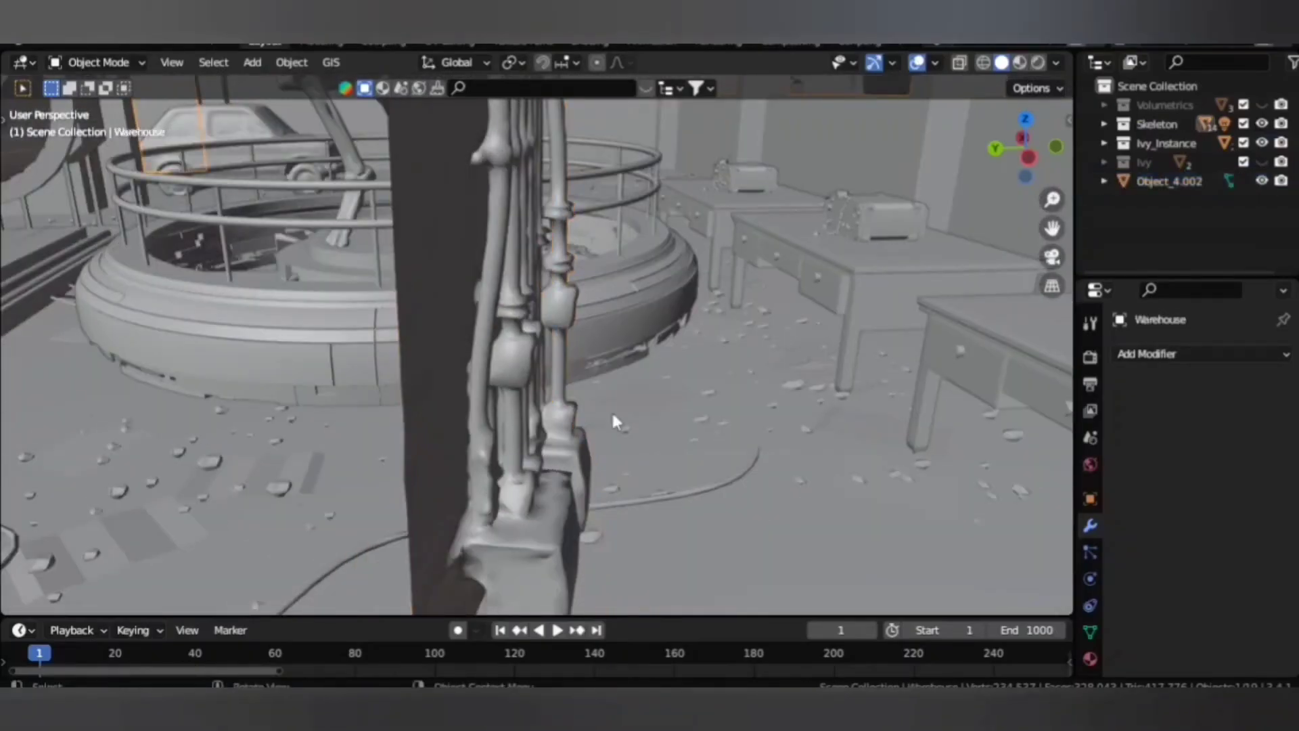
click(602, 351)
middle_drag(603, 352, 589, 439)
key(r)
click(580, 497)
mouse_move(580, 497)
middle_down()
mouse_move(512, 496)
mouse_move(696, 456)
middle_up()
Move the pipe wall along the X axis.
key(g)
key(x)
click(1018, 341)
middle_drag(289, 296, 473, 338)
key(s)
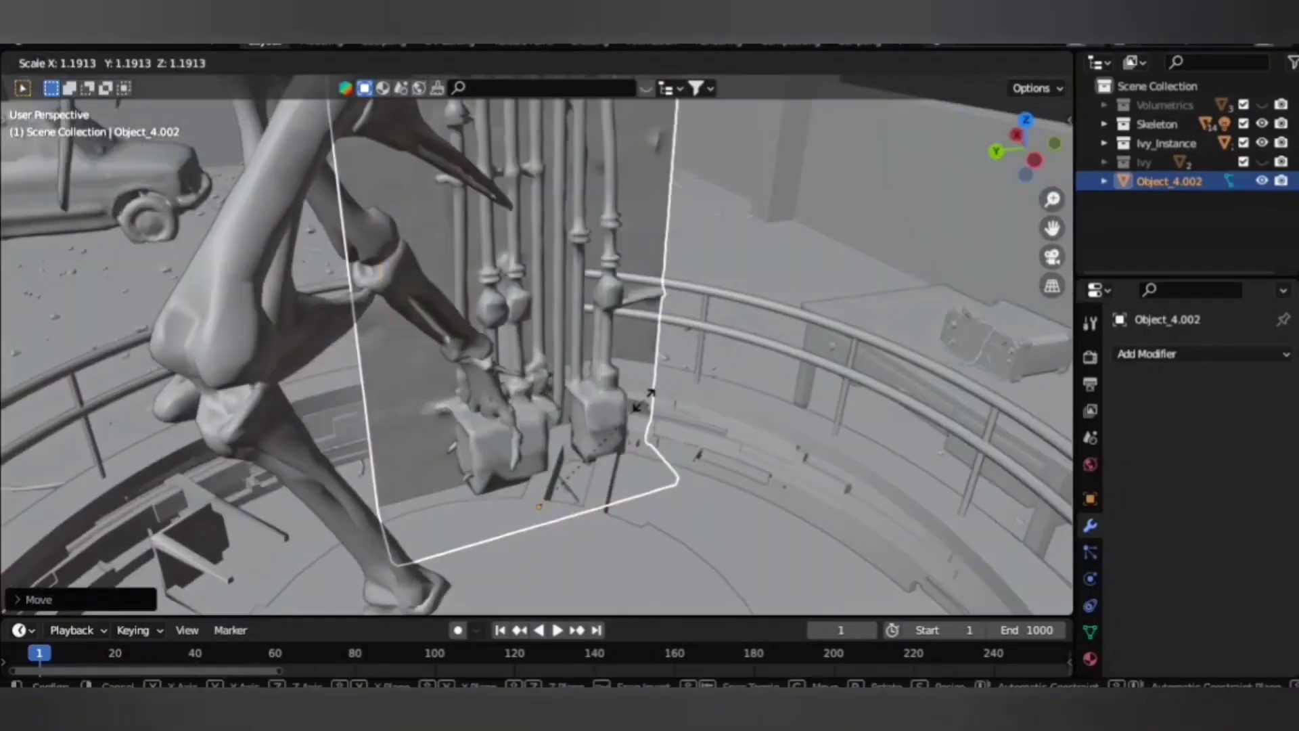
key(Escape)
mouse_move(756, 423)
middle_down()
mouse_move(506, 157)
mouse_move(441, 281)
mouse_move(757, 385)
middle_up()
Rotate the wall around Z again and slide it horizontally behind the skeleton platform.
key(r)
key(z)
click(440, 281)
key(g)
key(shift+z)
click(997, 265)
key(KP_0)
click(497, 303)
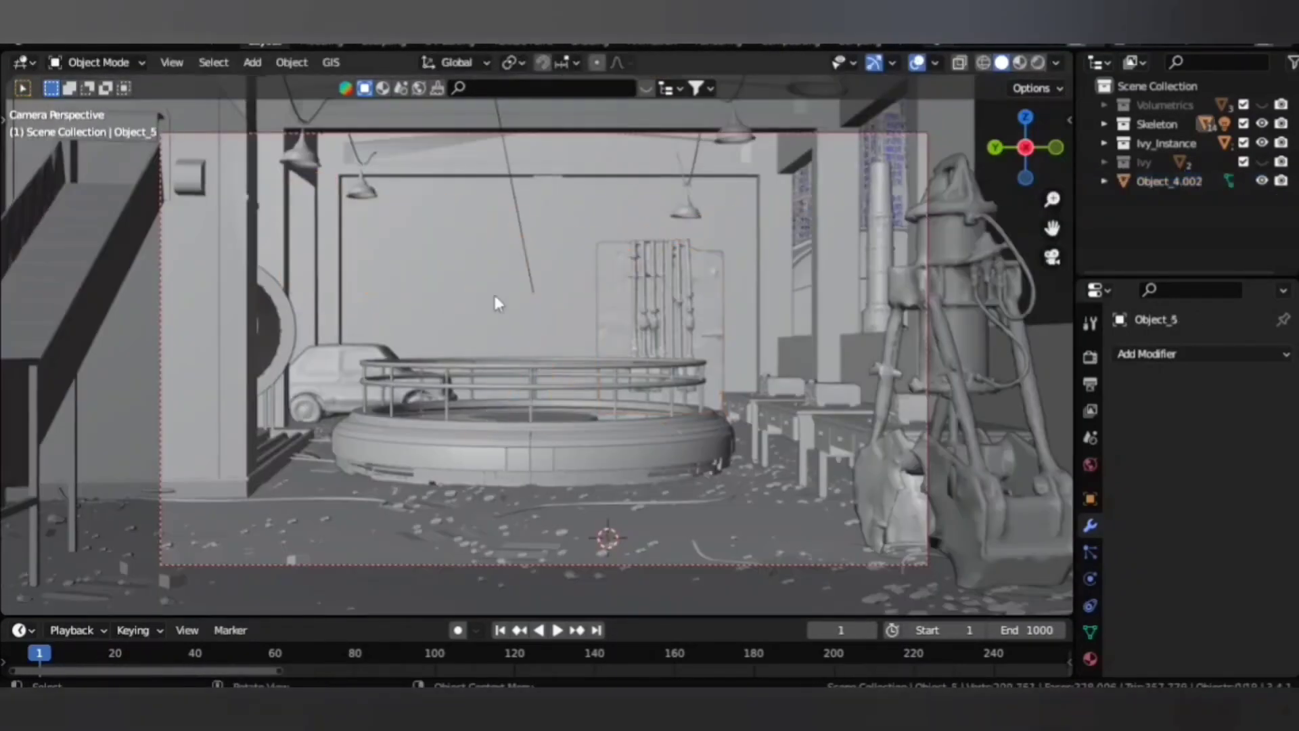
Check rendered shading, then enlarge the pipe wall to about 1.65 scale.
click(1035, 66)
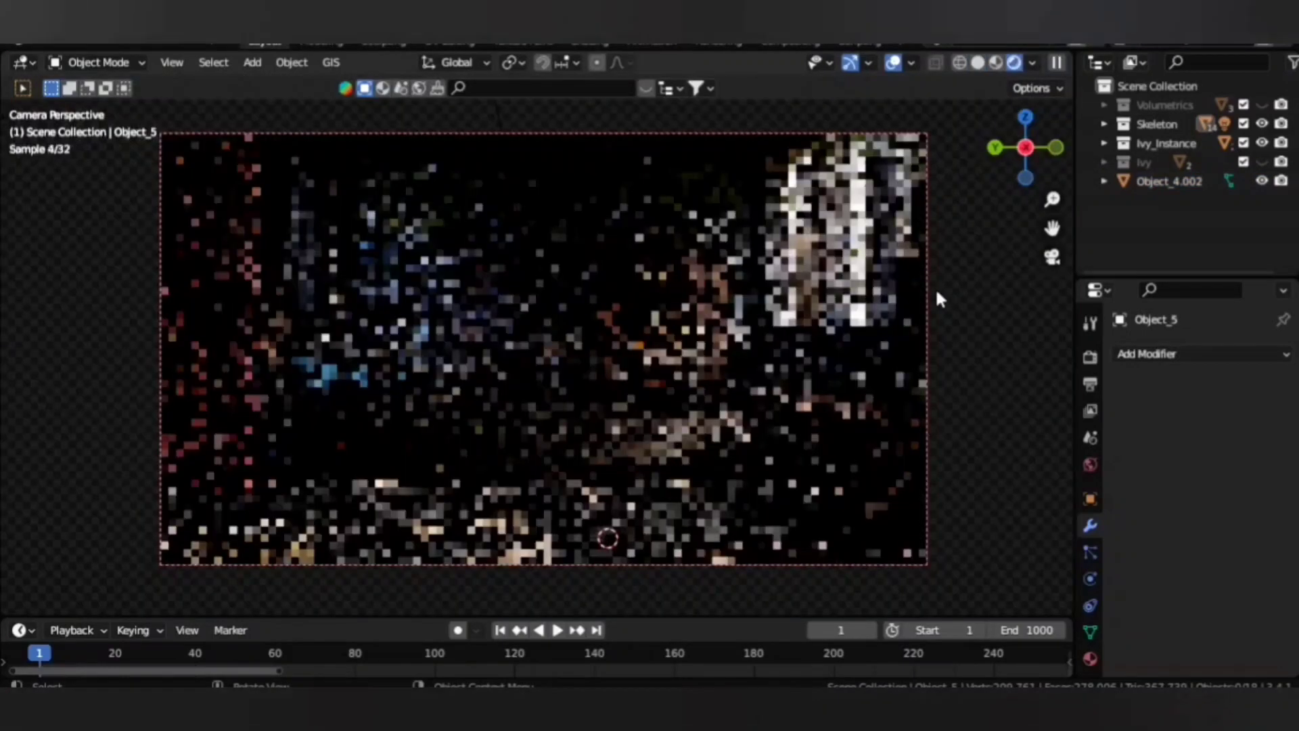
click(978, 63)
click(761, 314)
key(s)
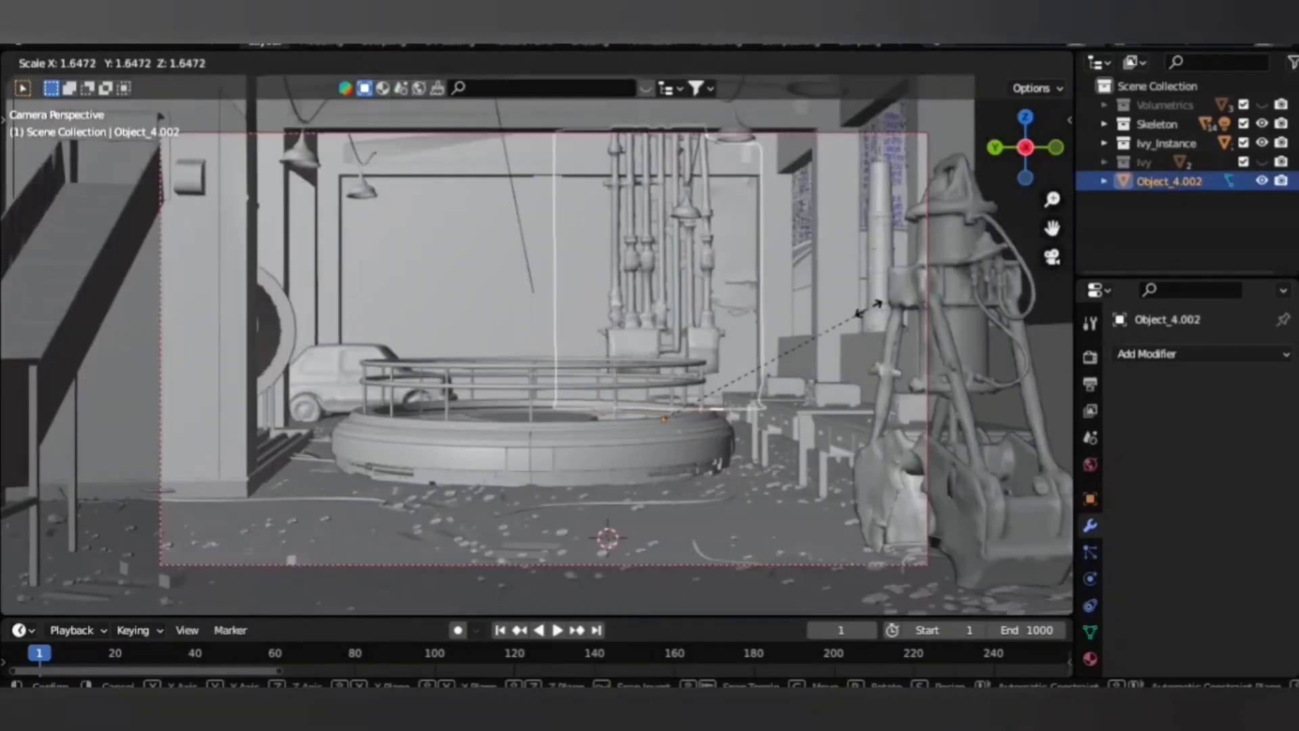
click(756, 370)
key(KP_Decimal)
scroll(687, 360, down, 3)
scroll(632, 411, up, 5)
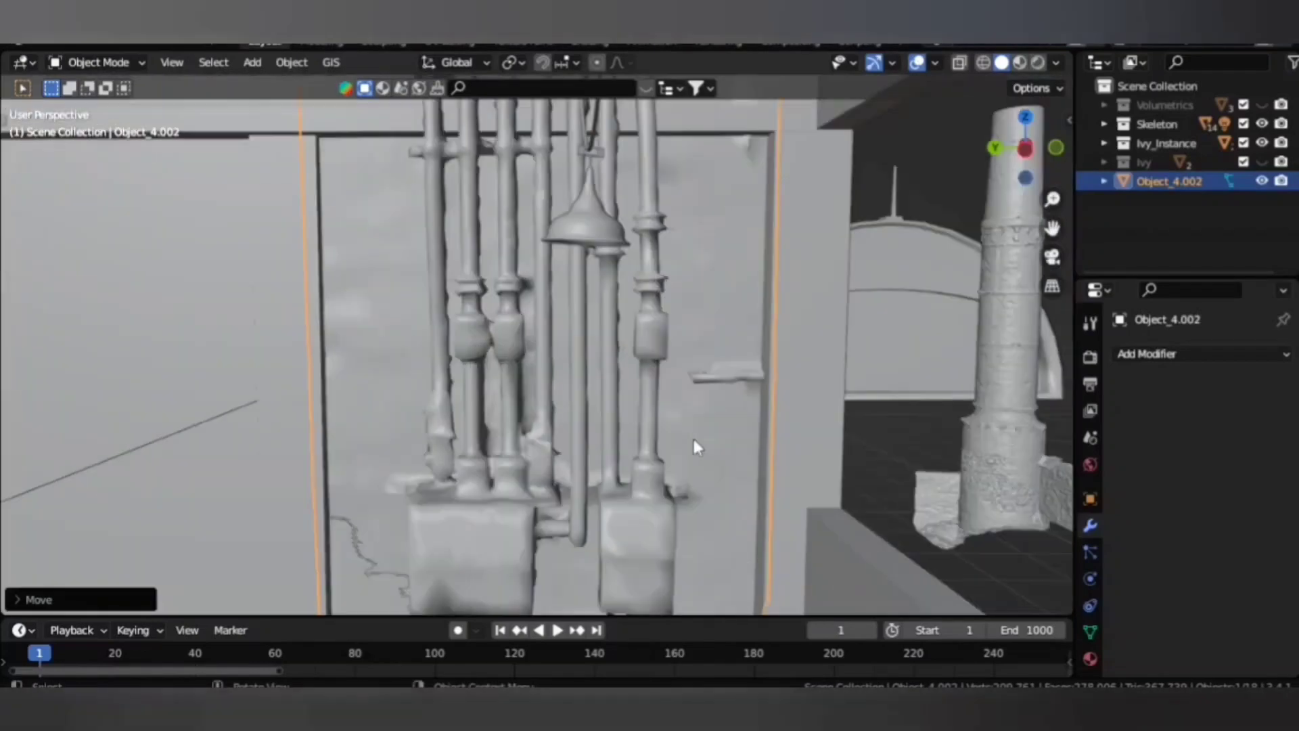
Return to camera view and bring the T-rex skeleton back over the platform.
key(r)
key(z)
key(Escape)
key(KP_0)
key(ctrl+z)
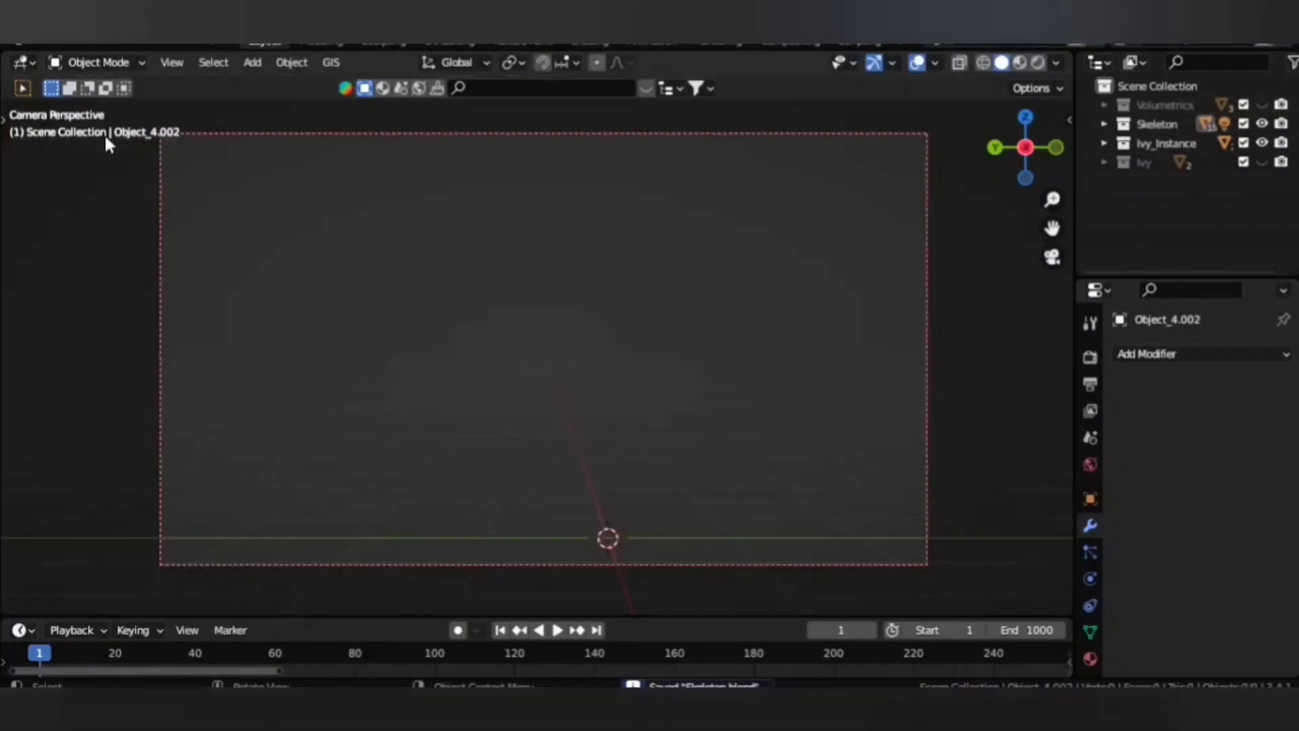
Import the lathe scan as glTF and delete its parent empties, keeping only the mesh.
click(37, 41)
click(291, 501)
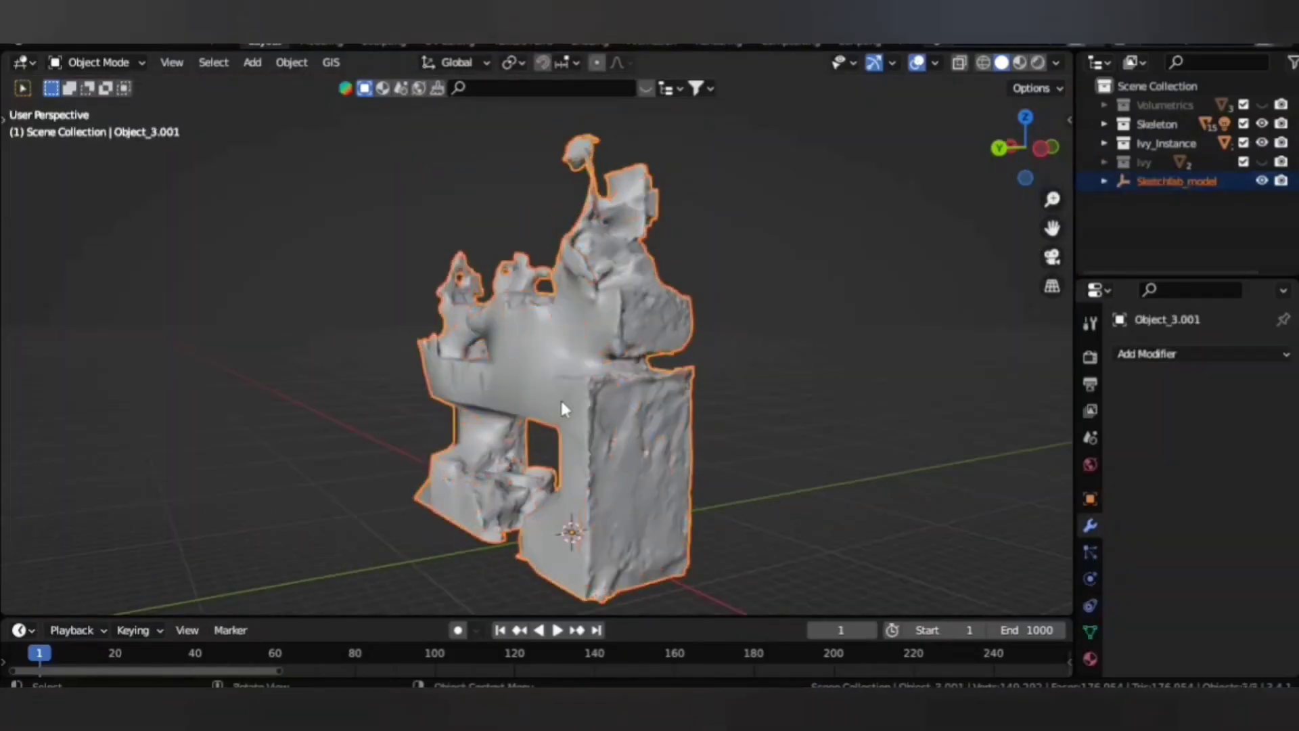
right_click(560, 398)
click(562, 399)
Merge the lathe's duplicate vertices by distance.
key(Tab)
key(m)
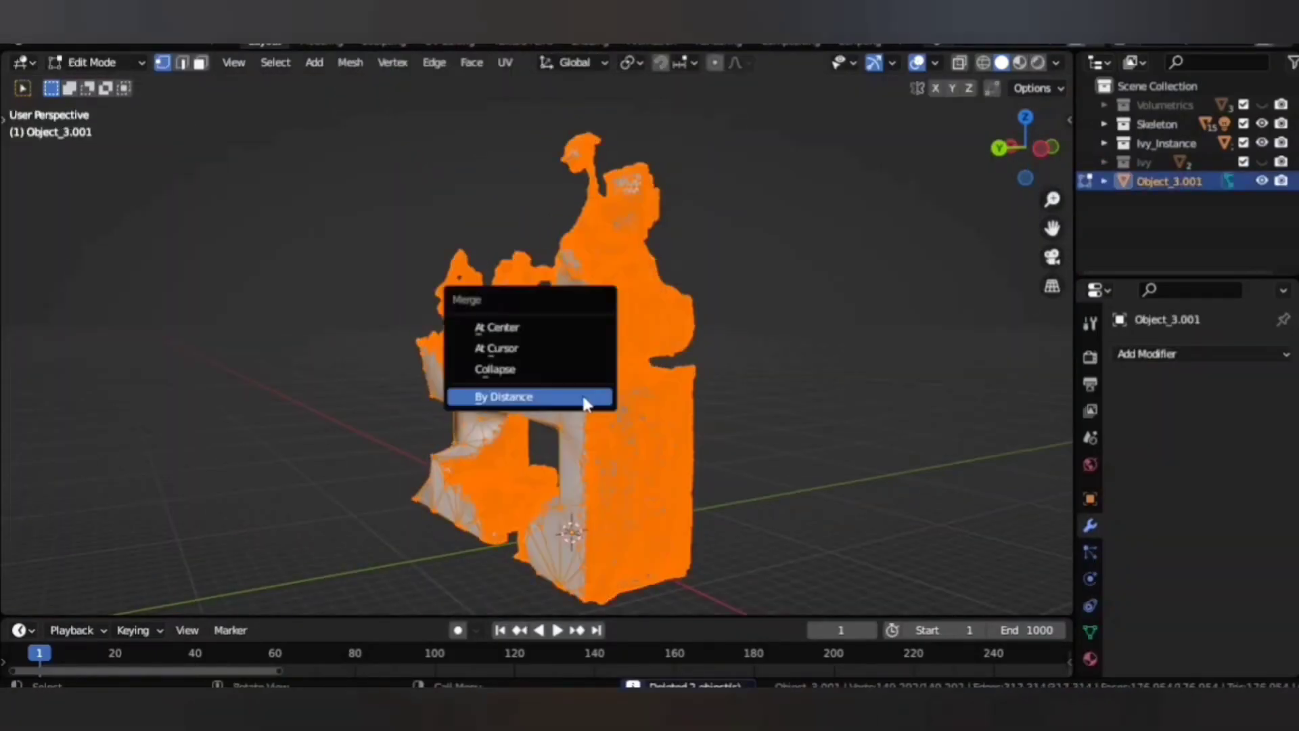
click(589, 396)
key(Tab)
click(1191, 353)
Decimate the lathe to about 35,390 faces with a Decimate modifier.
scroll(937, 655, down, 2)
click(917, 457)
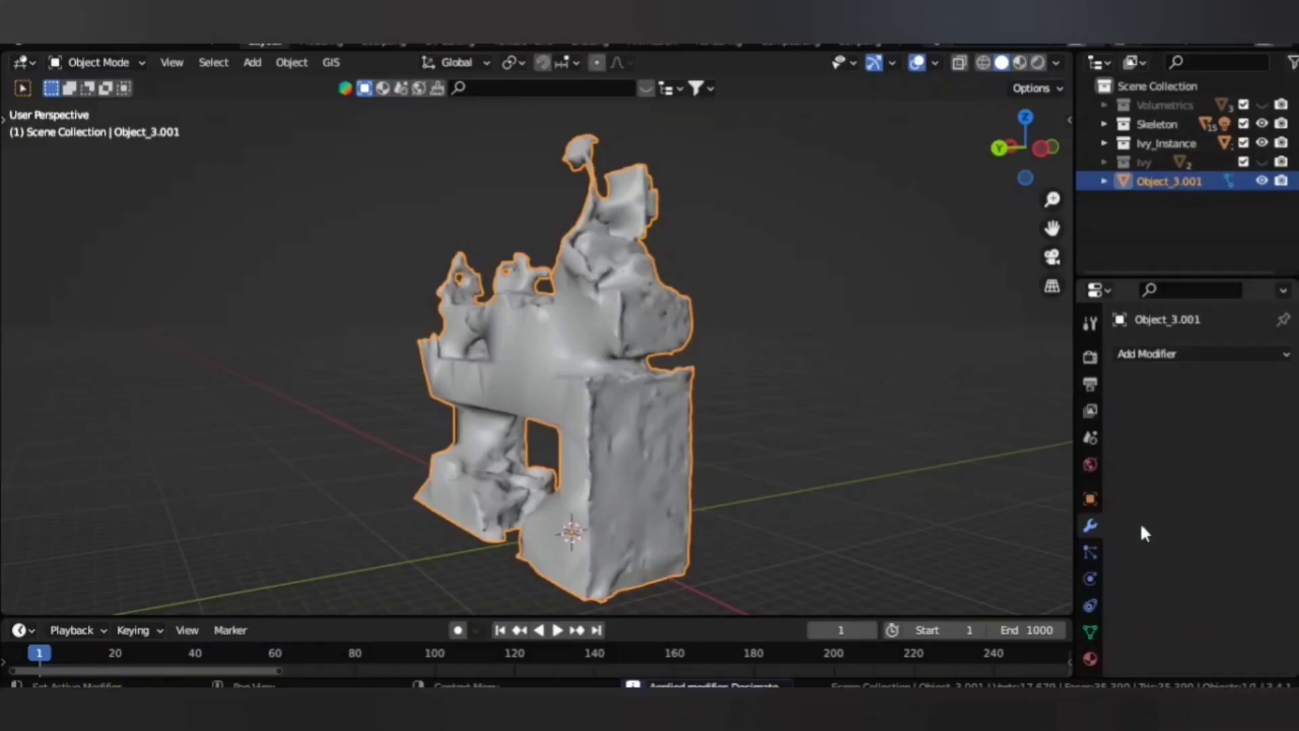
middle_drag(744, 474, 527, 439)
scroll(530, 439, up, 2)
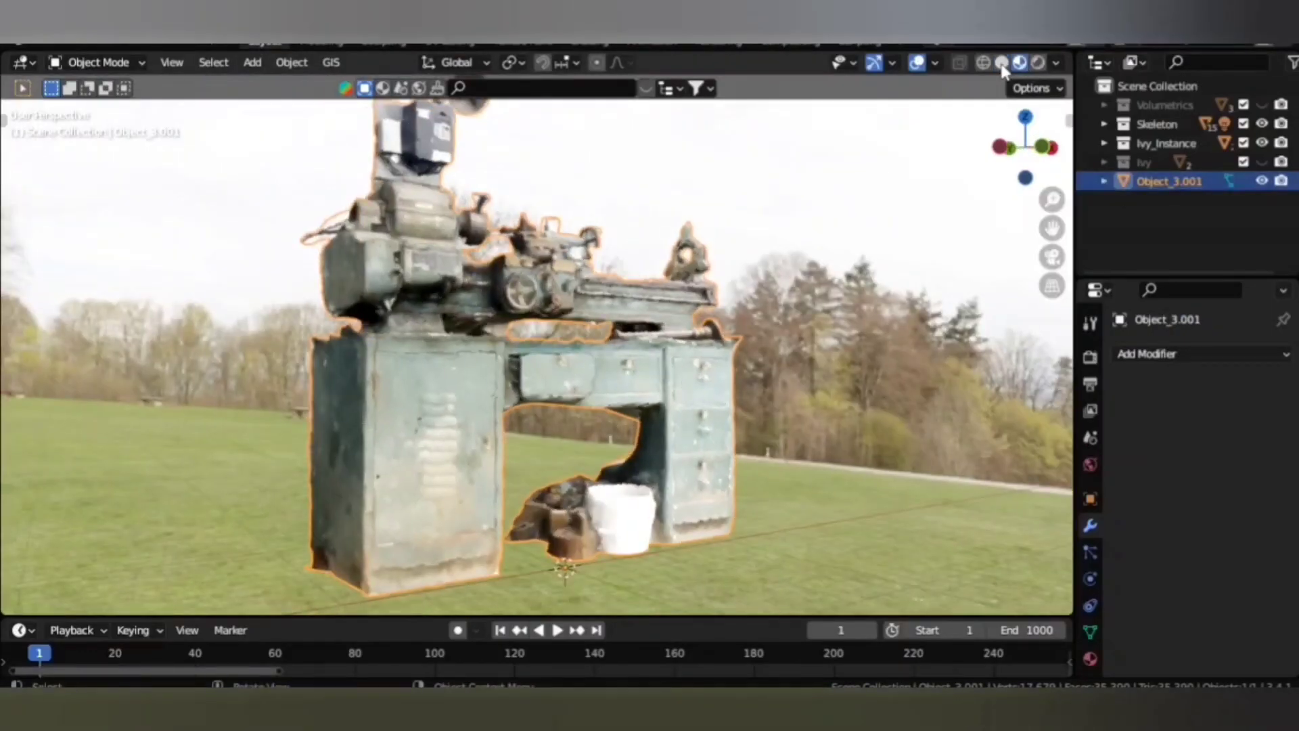
click(1001, 62)
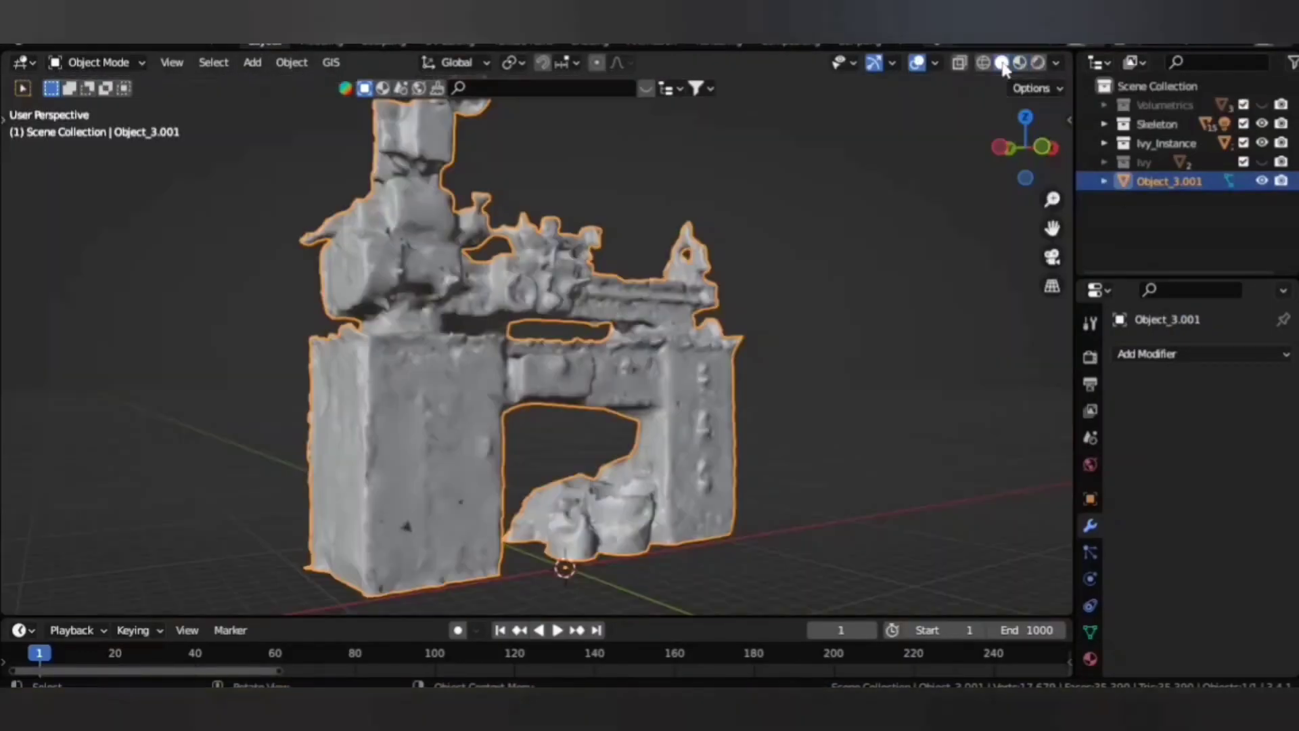
key(KP_0)
Shrink, rotate and move the lathe into camera view in front of the skeleton platform.
key(s)
click(659, 351)
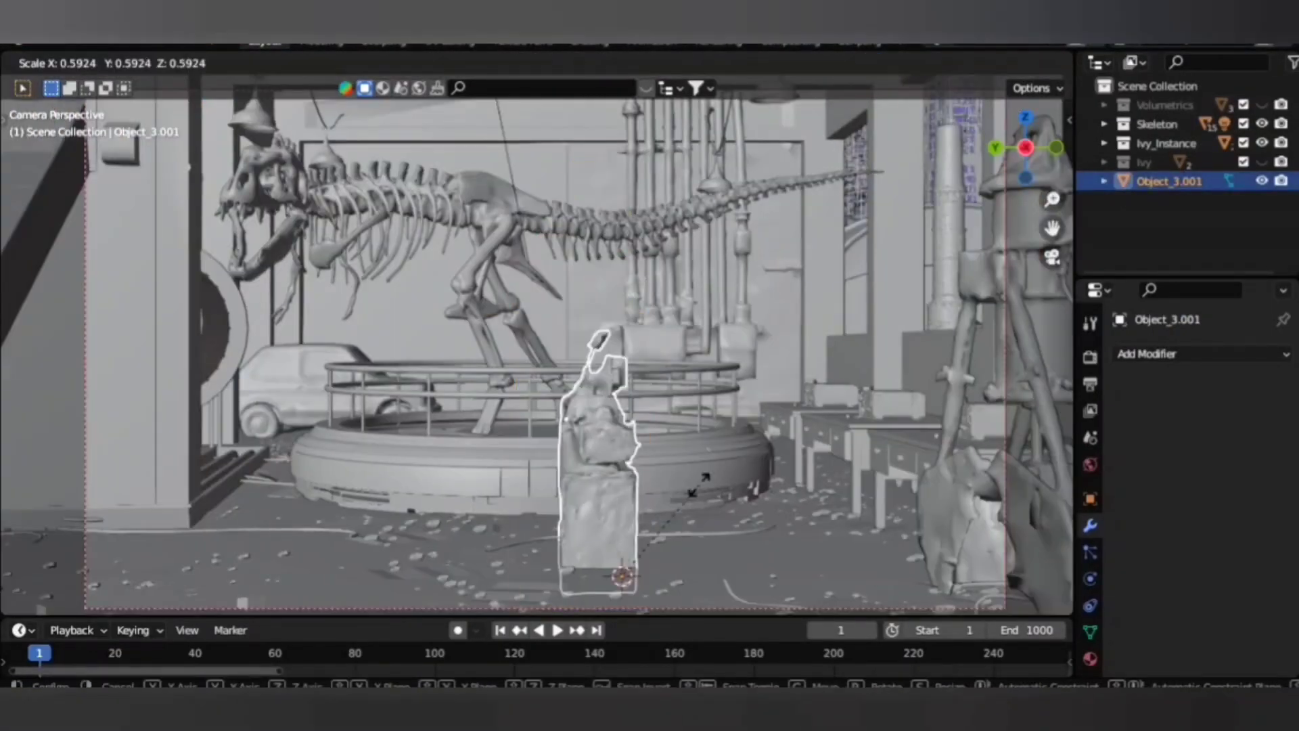
key(g)
key(z)
click(771, 501)
key(r)
key(z)
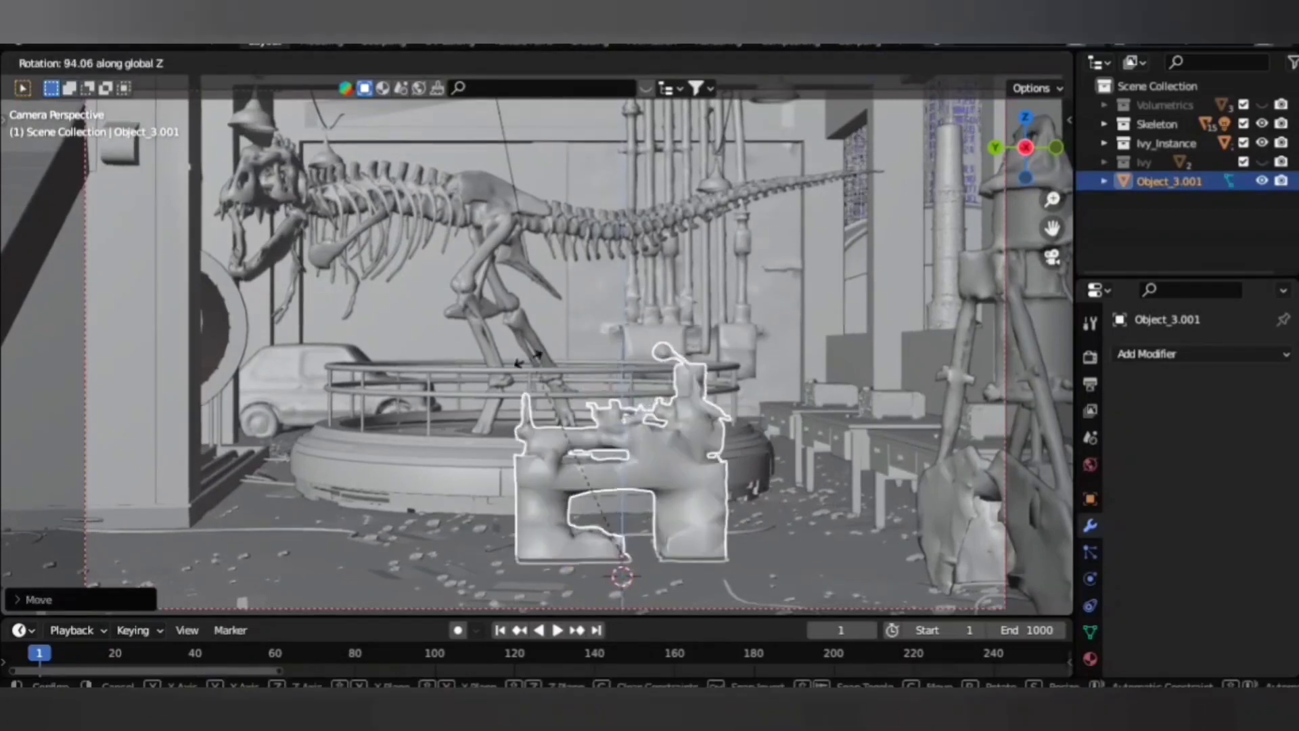
click(677, 440)
key(g)
key(z)
click(596, 408)
Move the lathe into the Skeleton collection and duplicate the ivy emitter cube.
key(alt+a)
scroll(590, 379, down, 2)
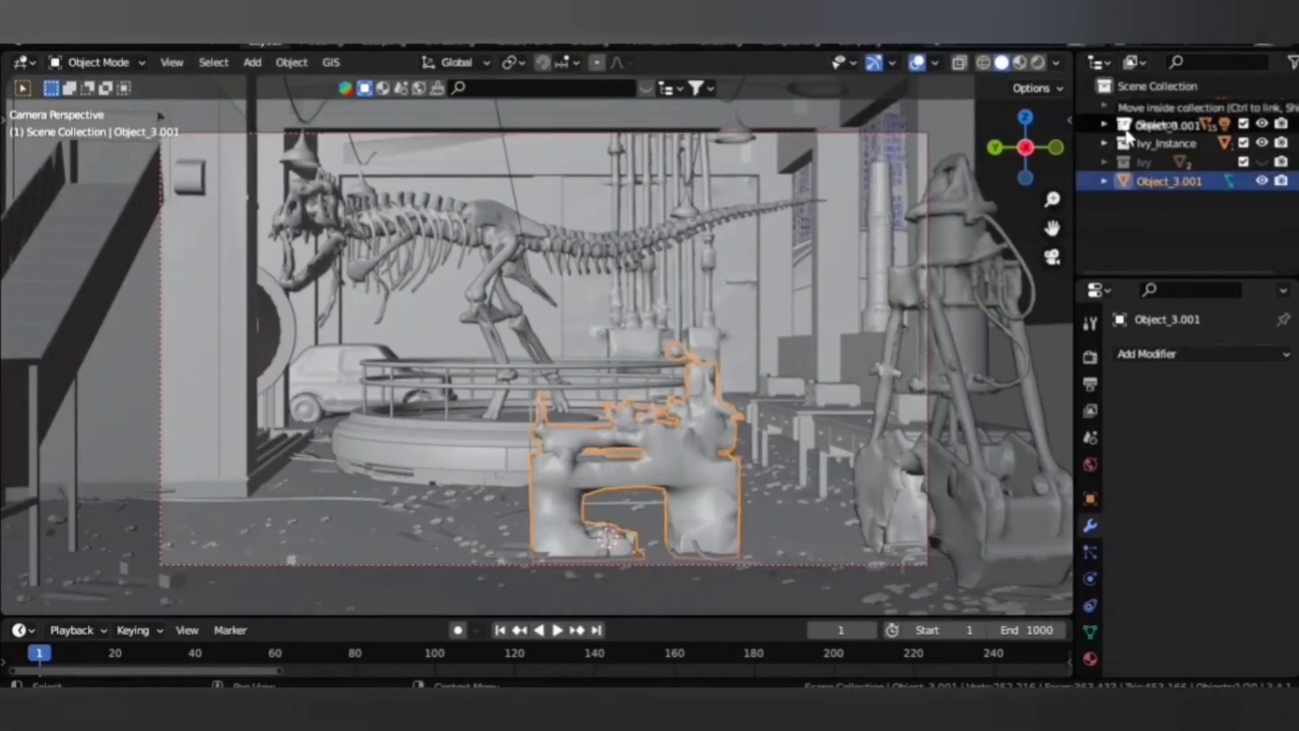
drag(1126, 136, 1126, 128)
click(669, 318)
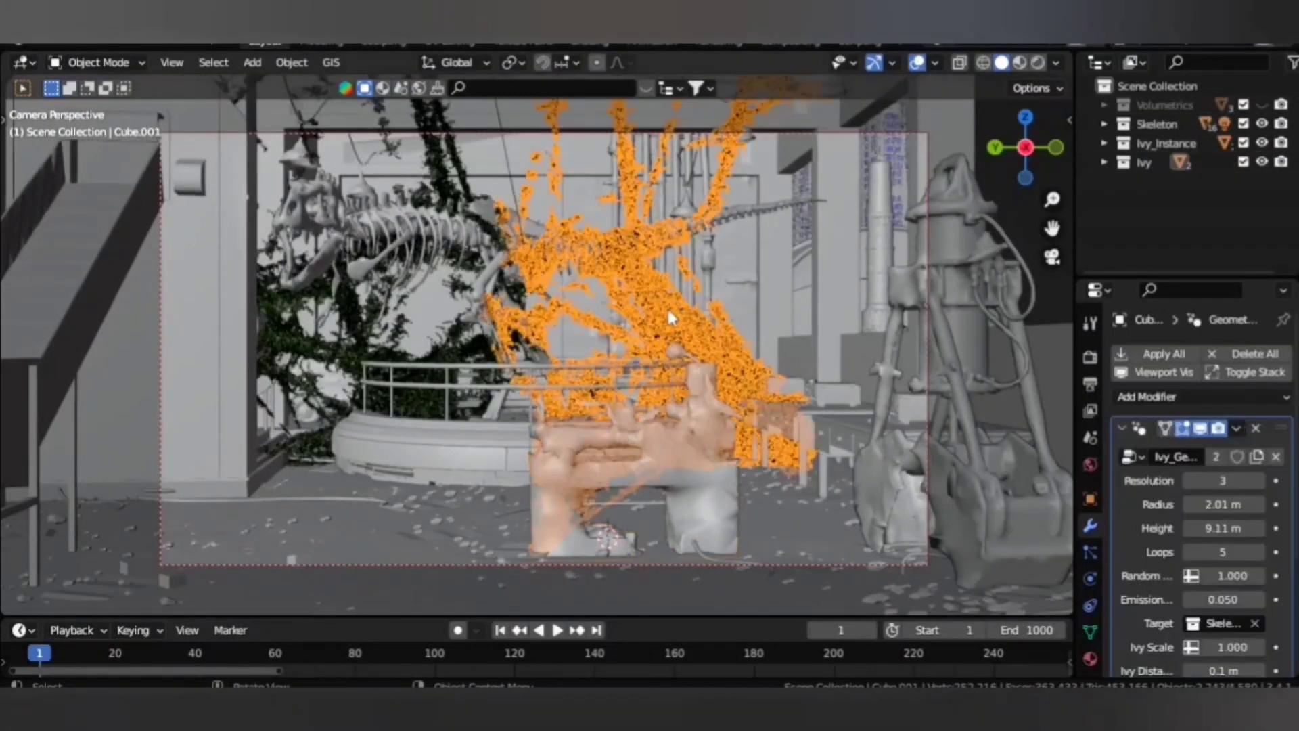
key(shift+d)
Place the duplicated ivy emitter, then reposition and resize its cube with the ivy hidden.
key(z)
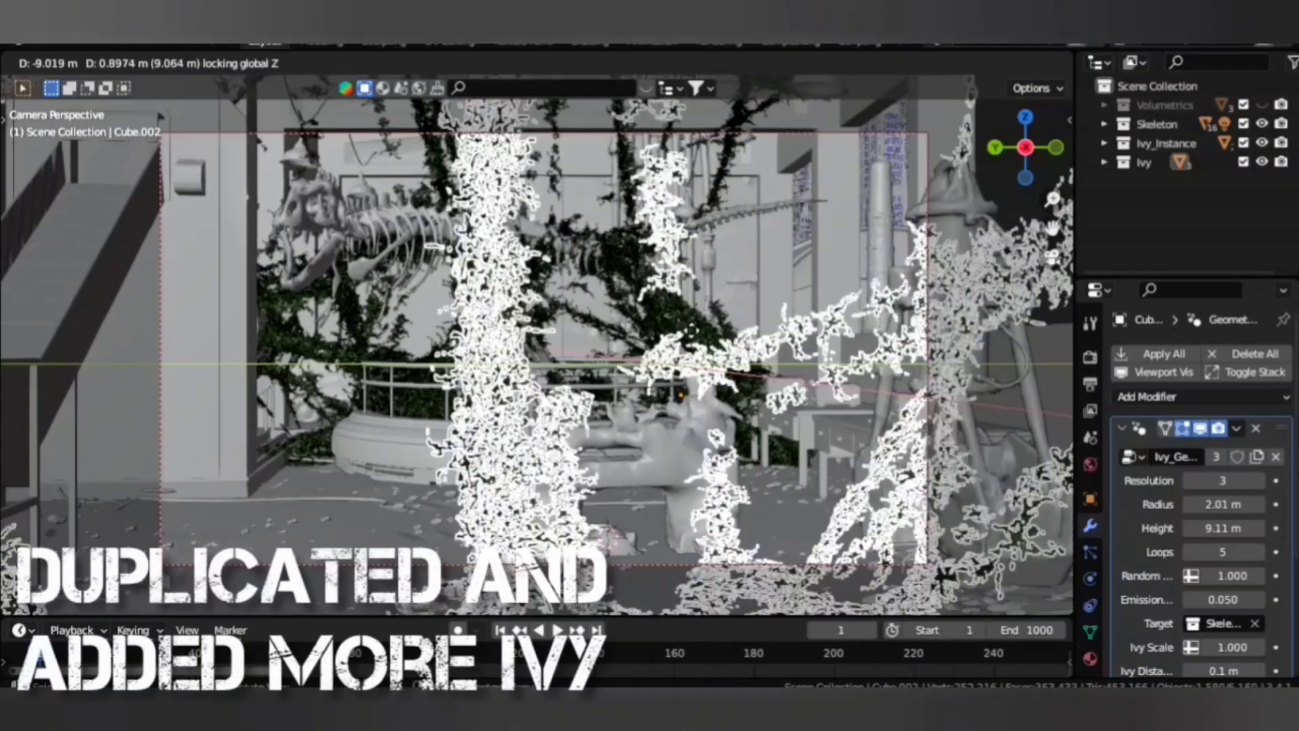
click(788, 430)
click(1200, 433)
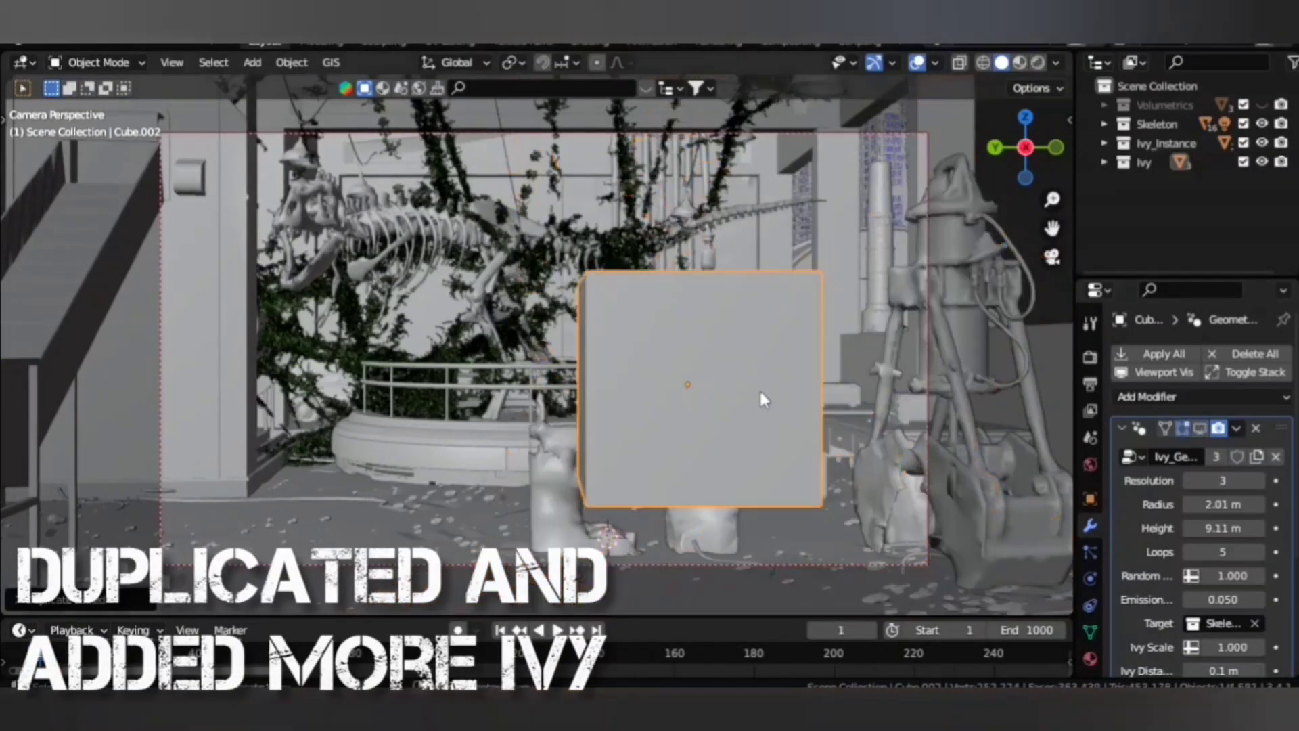
key(shift+d)
key(z)
click(760, 444)
key(s)
click(825, 473)
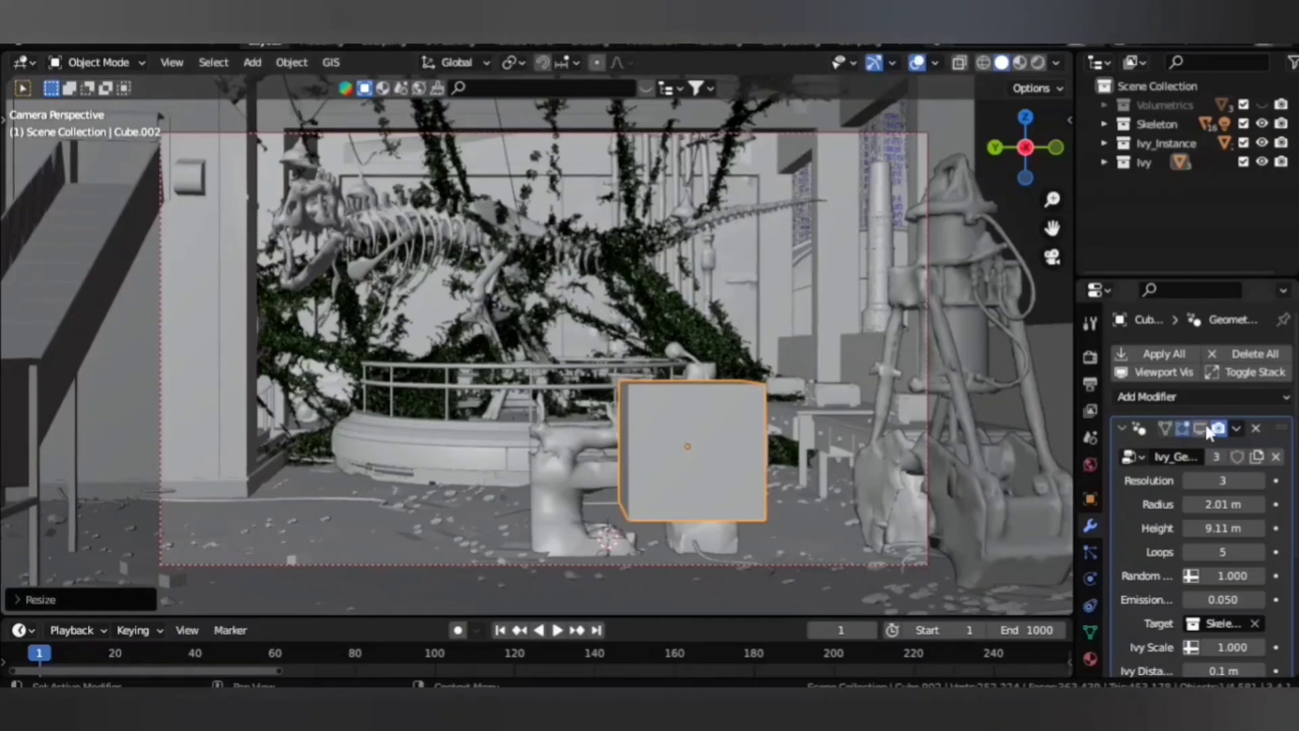
click(1200, 427)
Add another ivy emitter copy plus a linked duplicate shifted along Y.
click(700, 383)
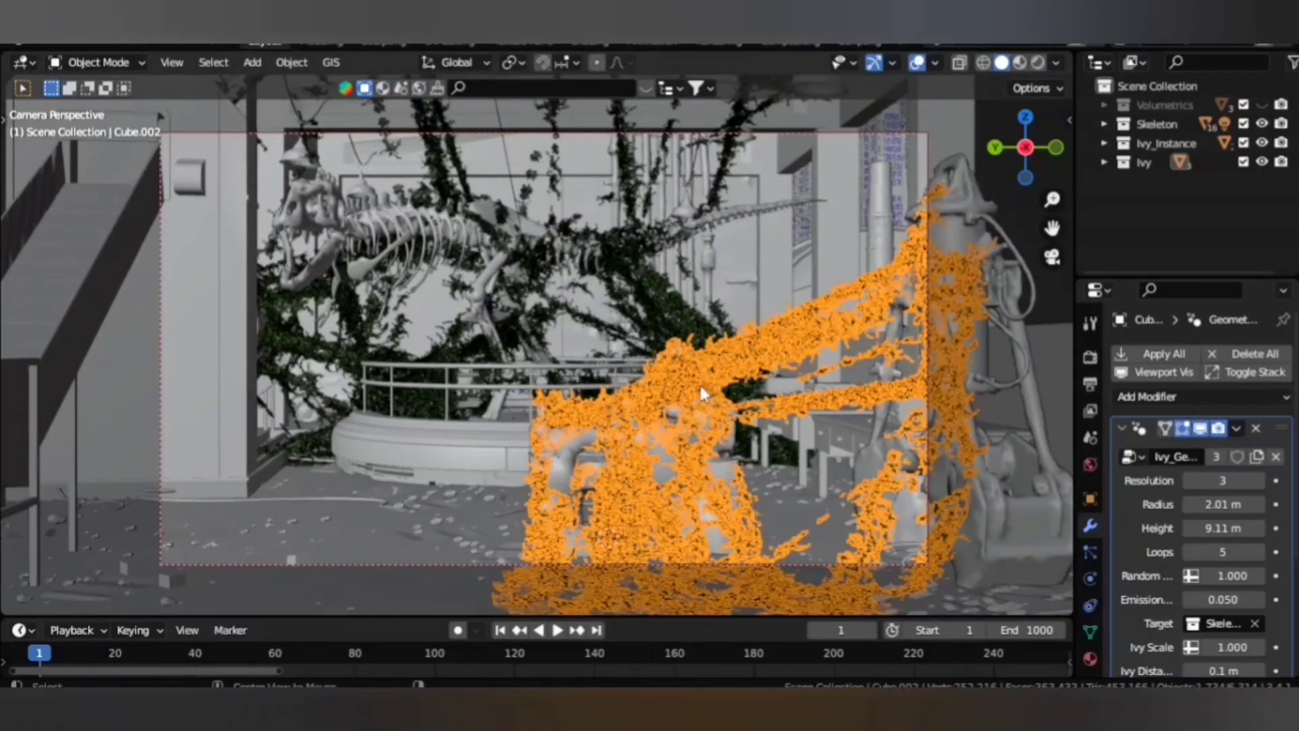
key(shift+d)
key(z)
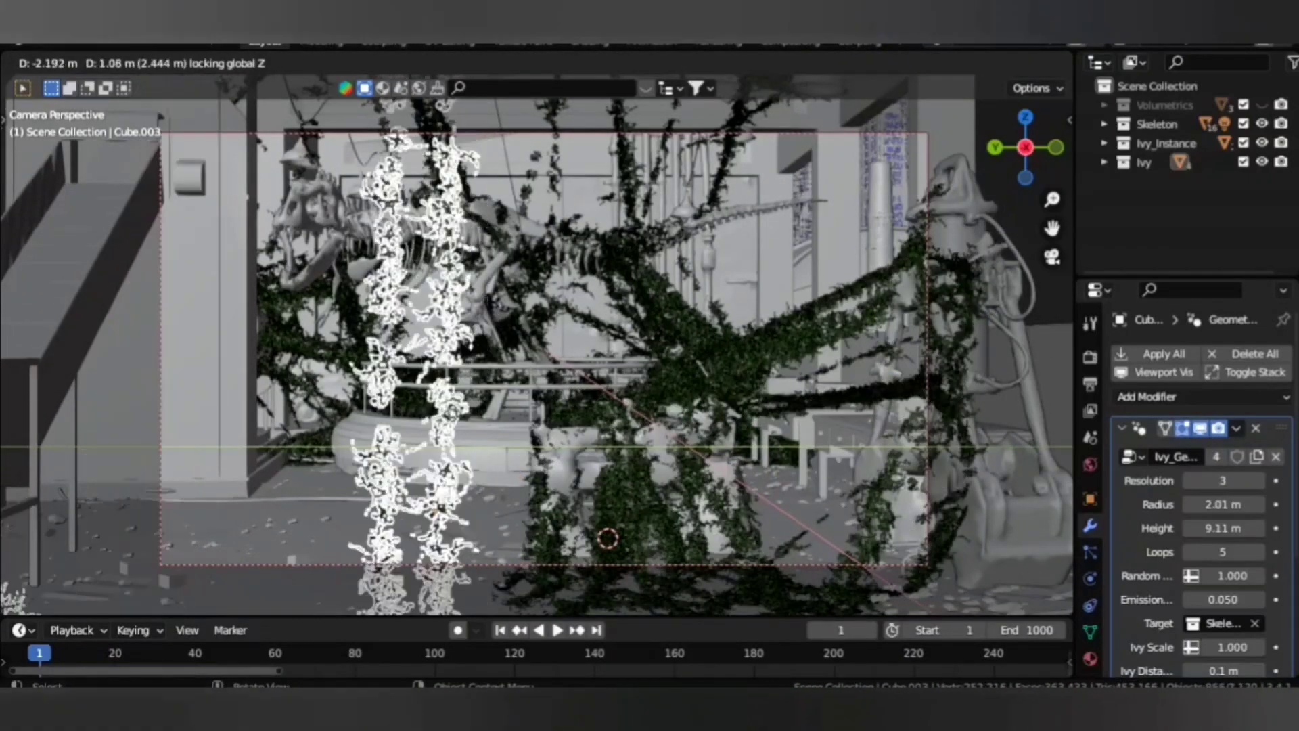
click(543, 436)
key(alt+d)
key(y)
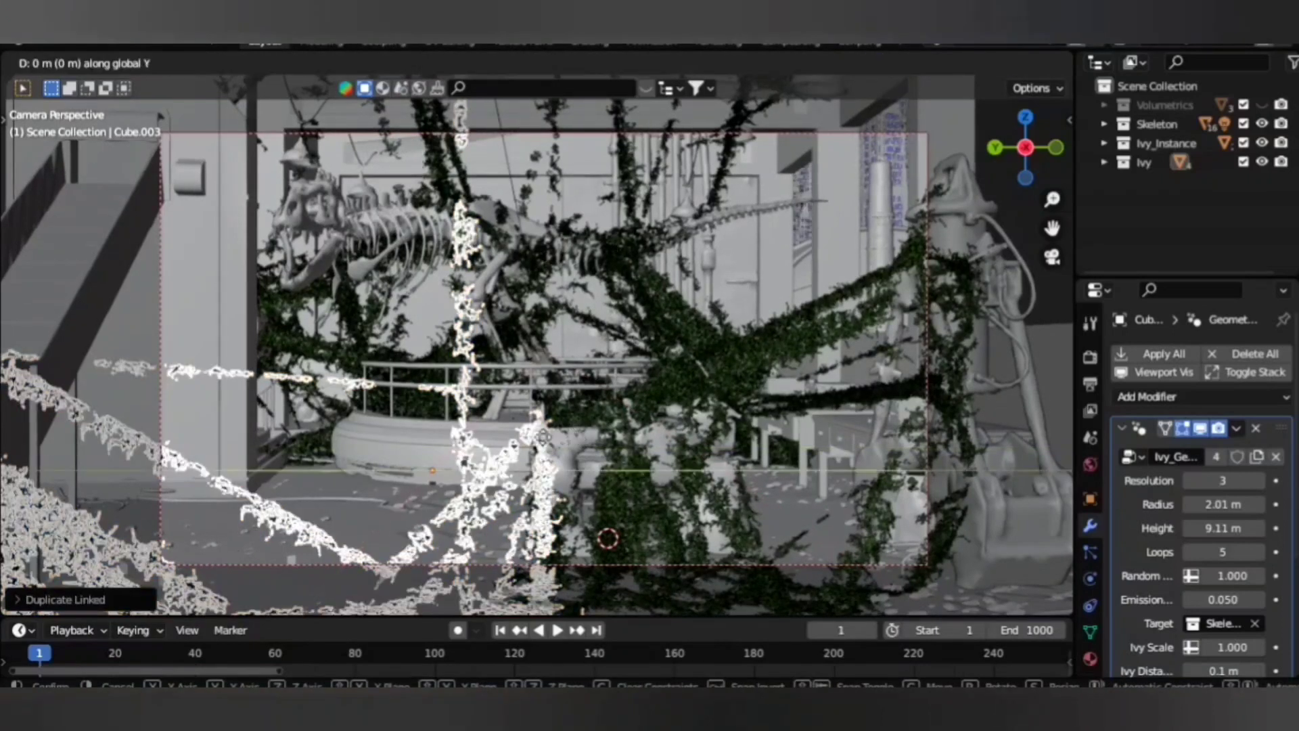
click(514, 433)
Move that emitter cube horizontally and show the ivy grown from it.
key(g)
key(shift+z)
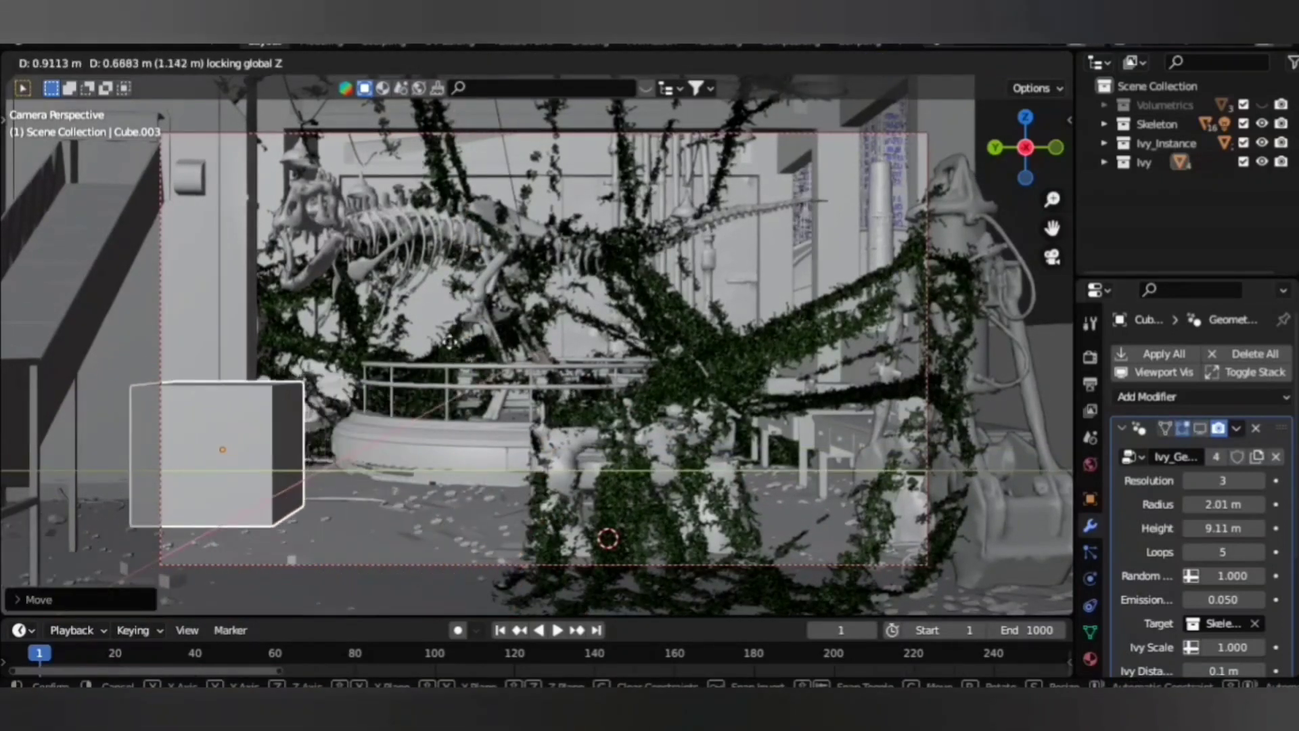
click(475, 347)
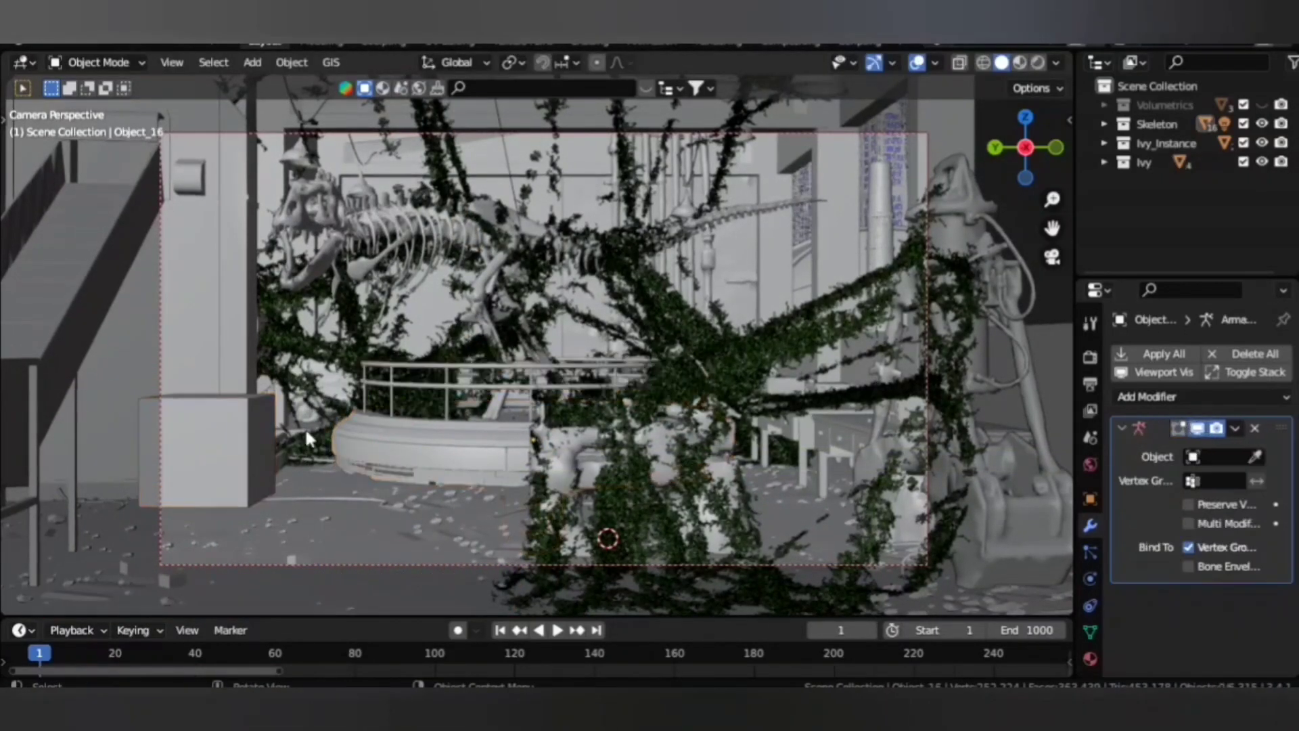
click(1200, 427)
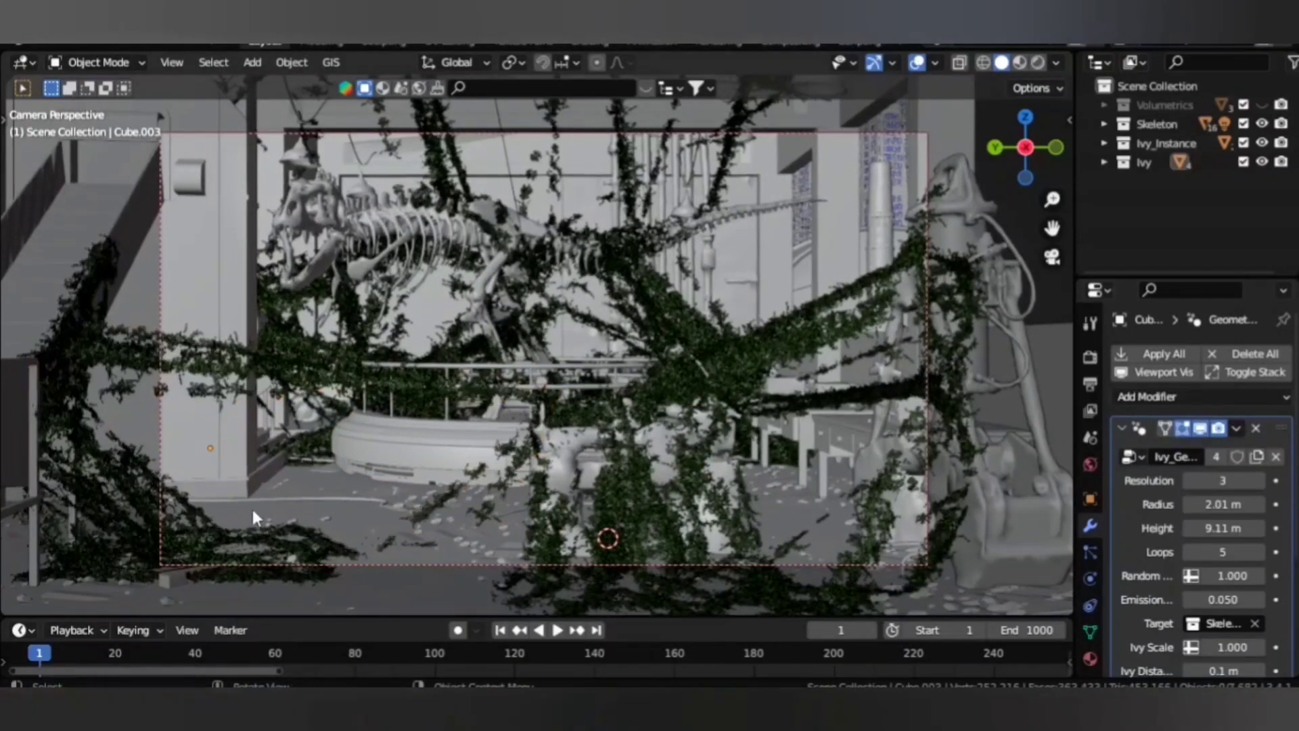
Copy the ivy to a left-side spot and drop a linked copy further right.
key(shift+d)
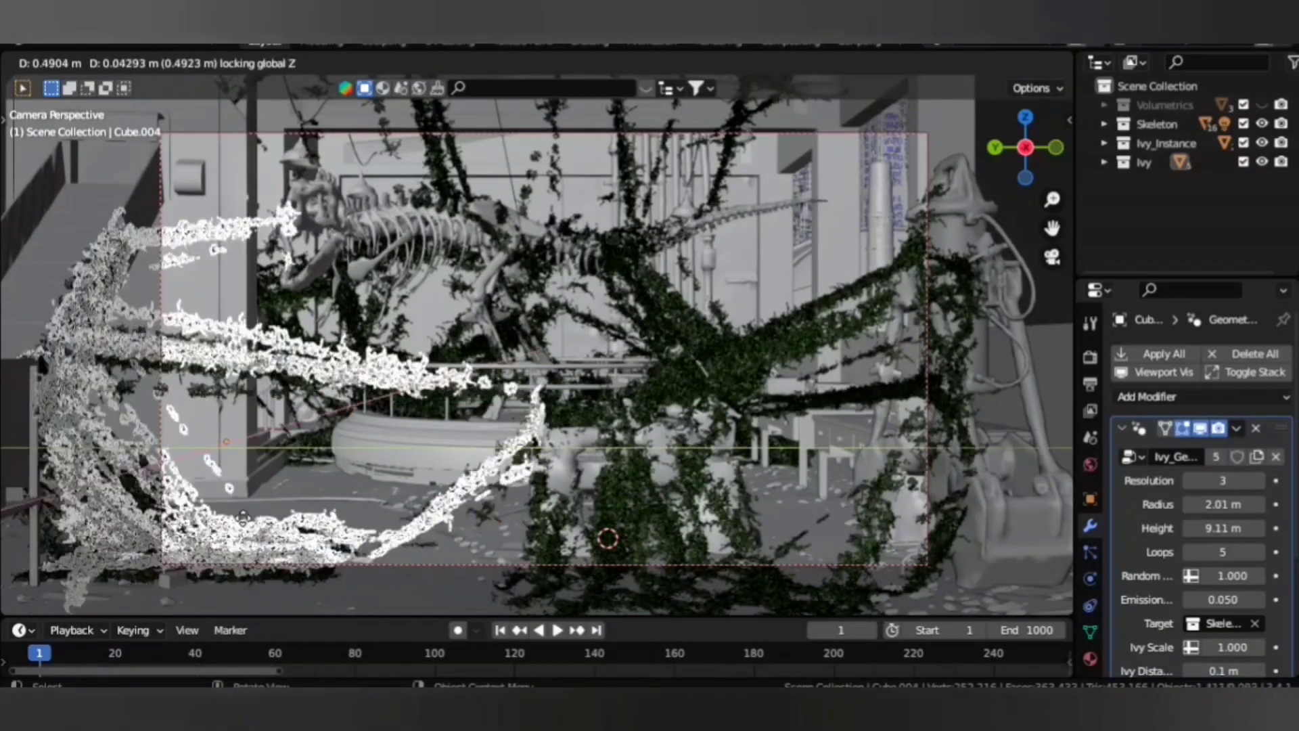
click(344, 392)
click(693, 387)
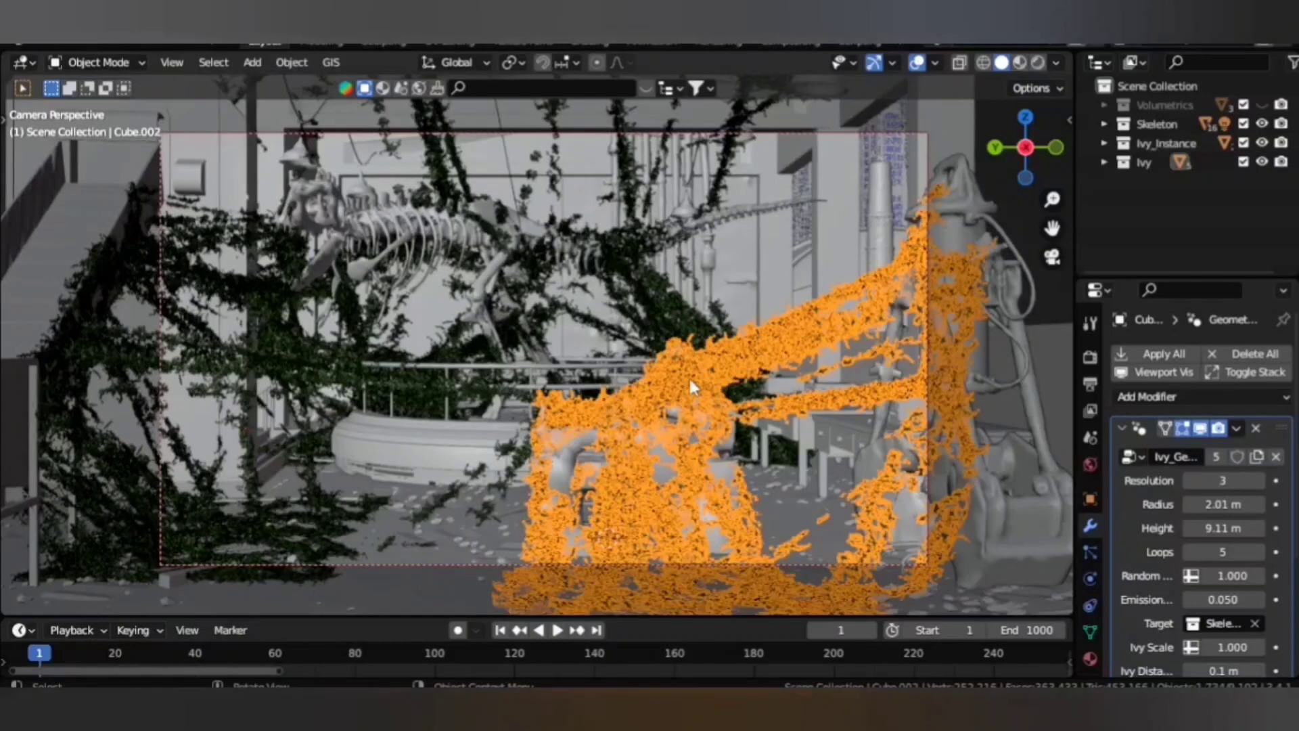
key(alt+d)
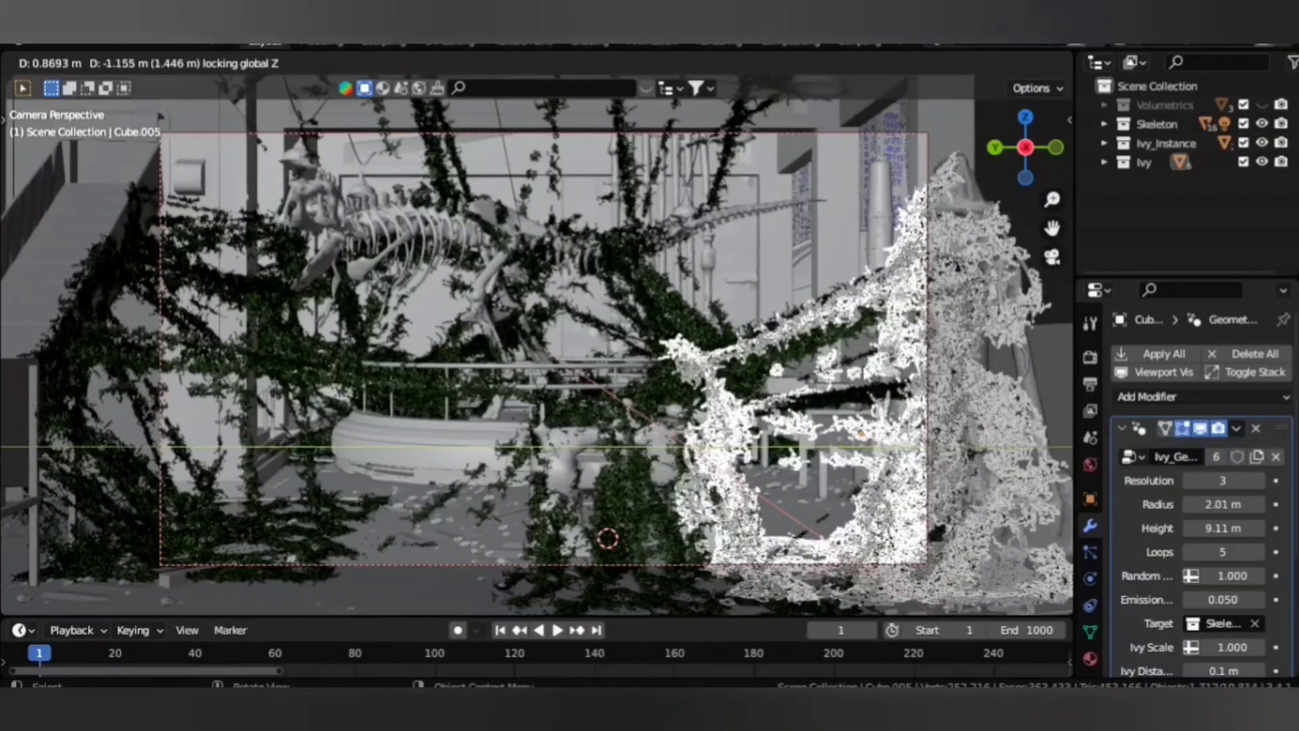
click(814, 479)
key(alt+a)
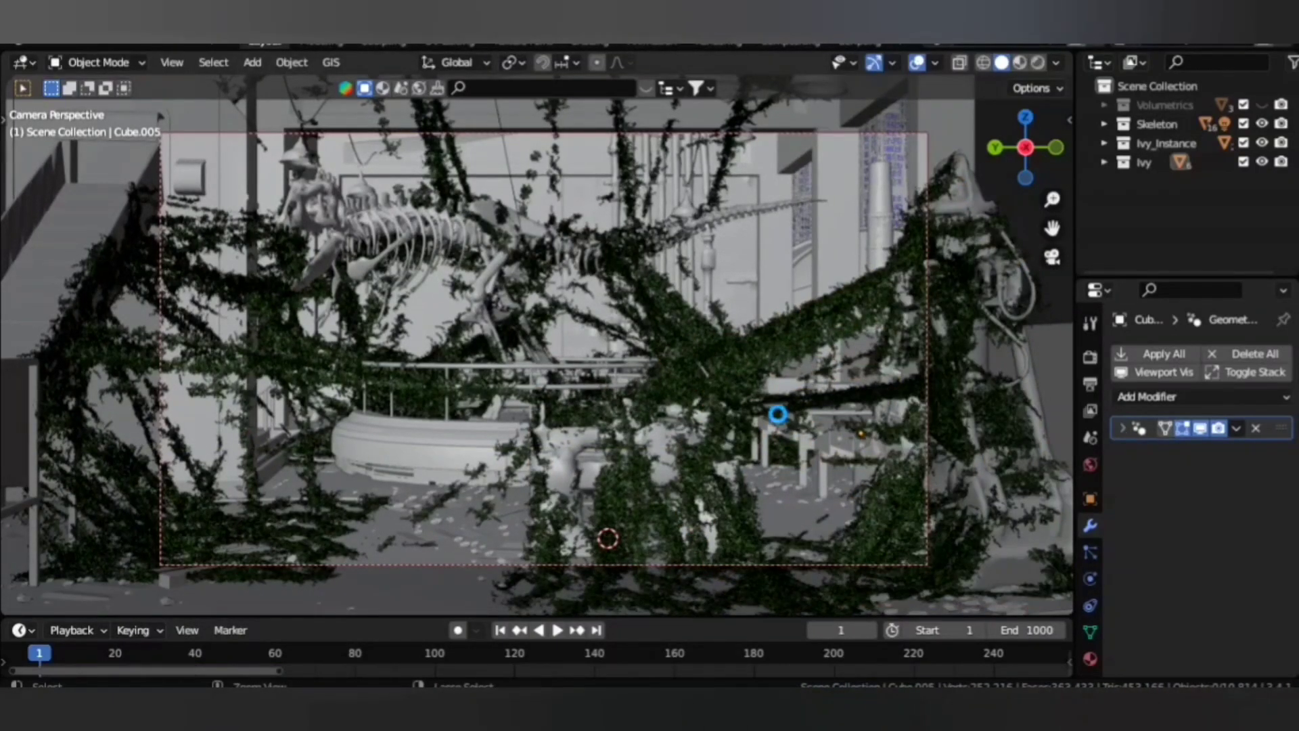
Hide the Ivy collection and set final render samples to 300.
click(1261, 162)
click(1089, 356)
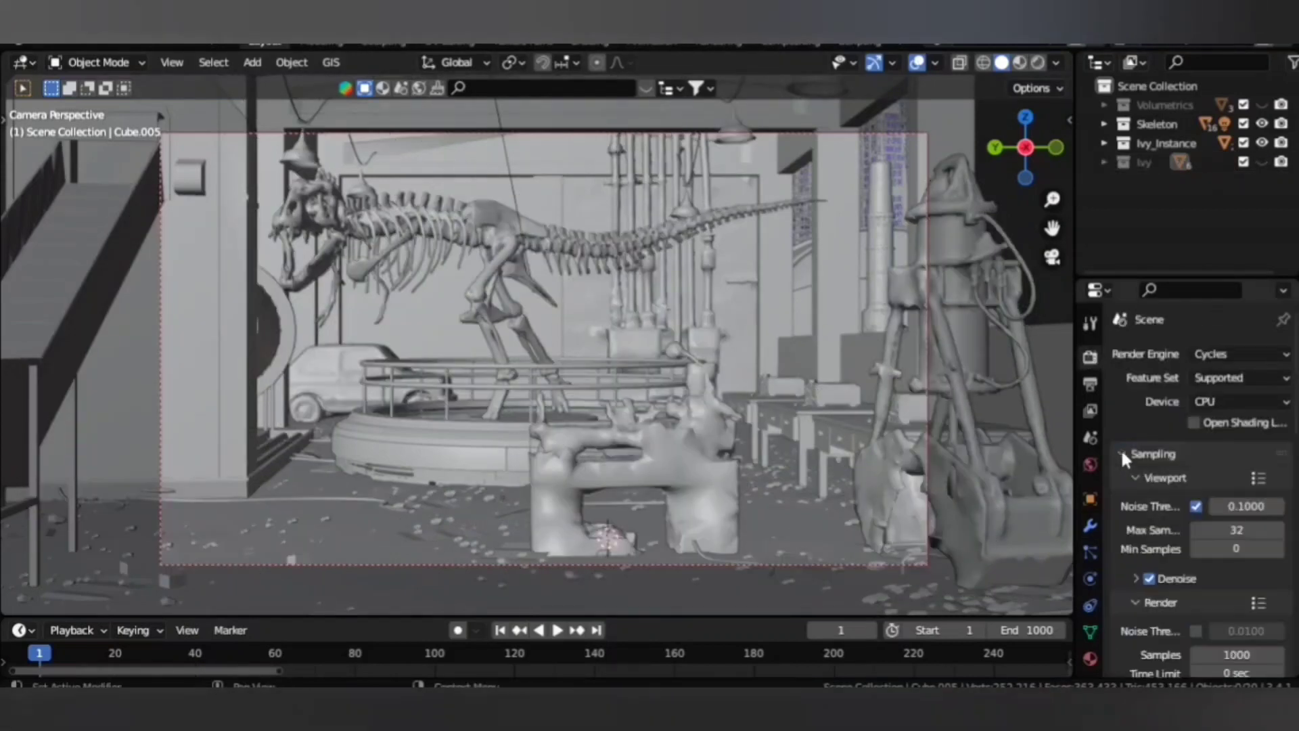
scroll(1128, 473, down, 3)
scroll(1184, 575, down, 4)
click(1243, 575)
text(300)
key(Return)
scroll(1243, 576, down, 3)
click(1138, 451)
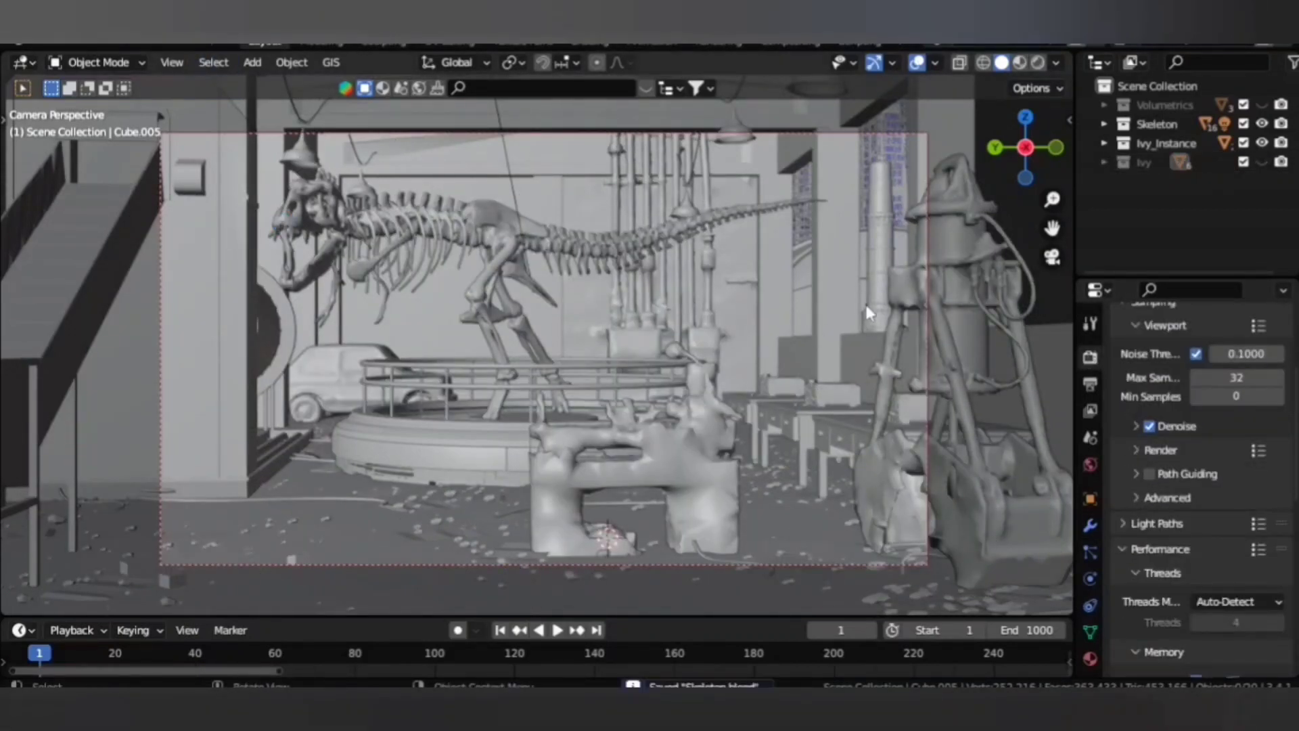
Check the lathe's material, save the blend file, and briefly reveal the Volumetrics cones.
click(1090, 658)
click(614, 478)
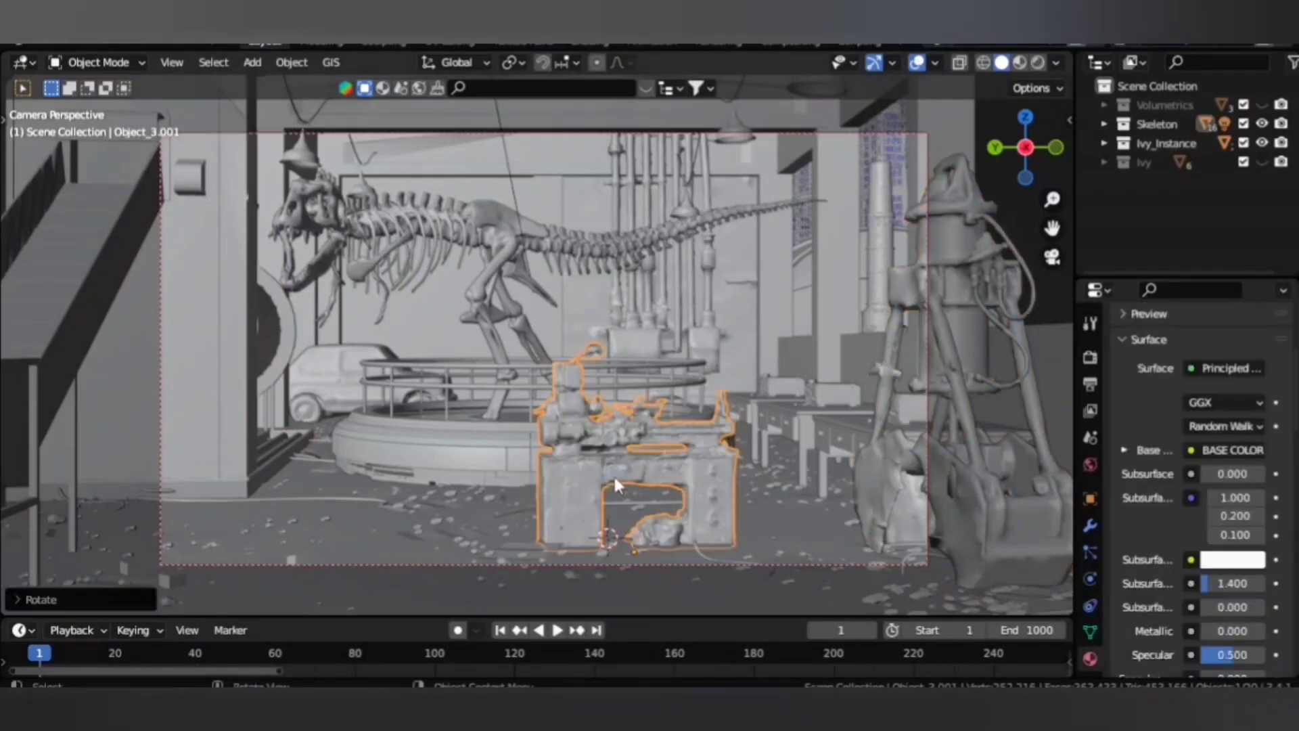
key(ctrl+s)
click(1142, 178)
key(alt+h)
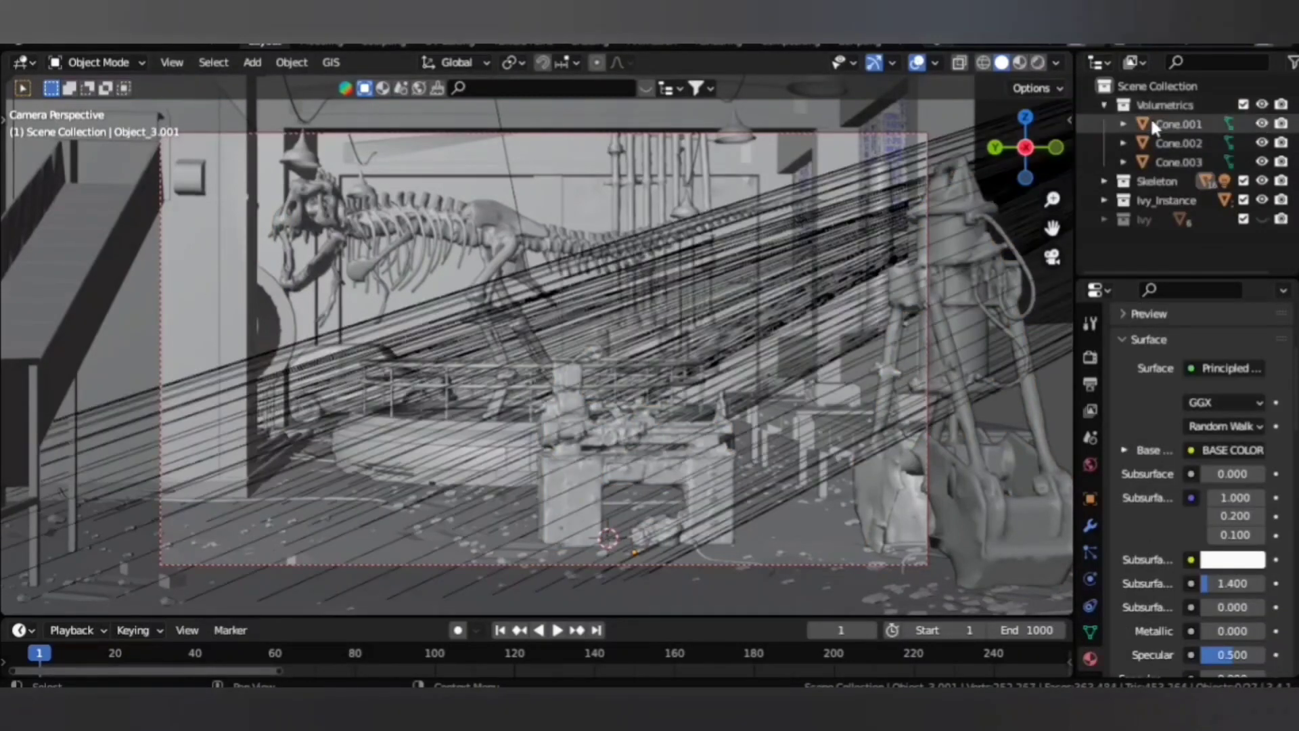
click(1150, 118)
key(h)
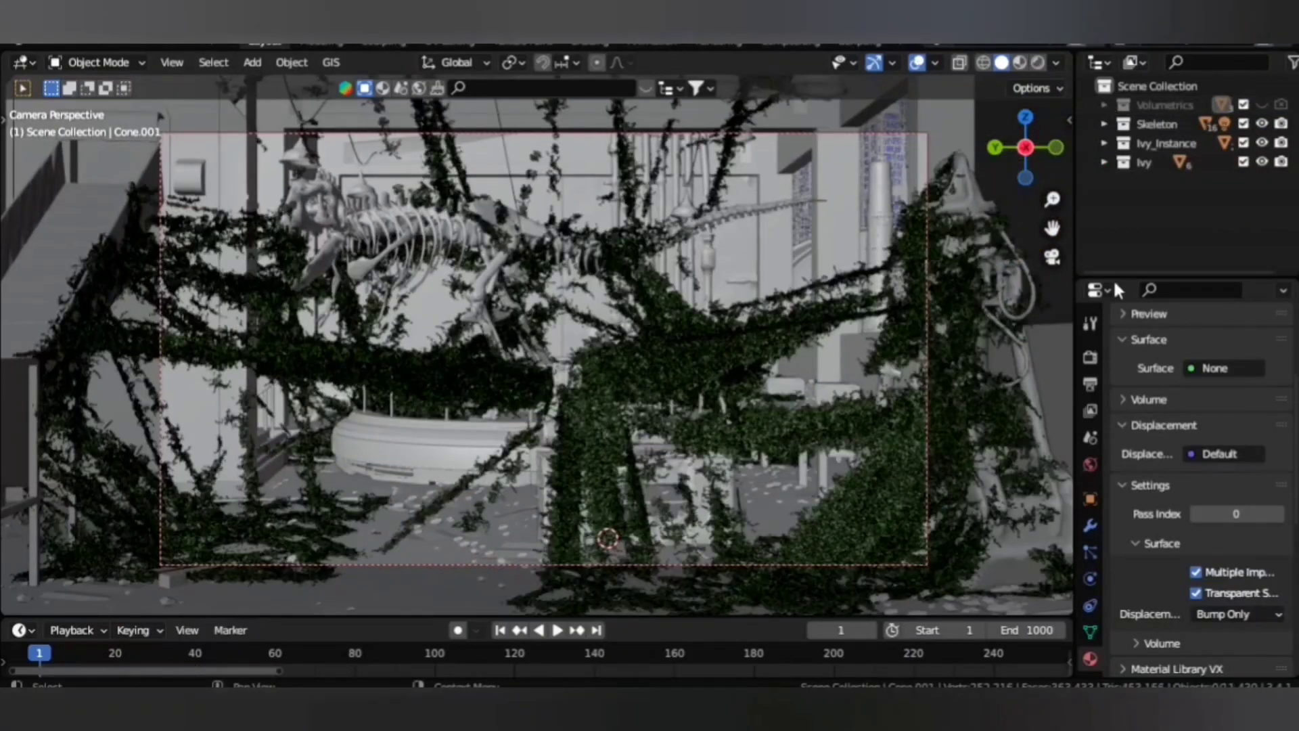
Isolate the lathe in Rendered shading and delete its Emissive and Gamma nodes.
click(635, 473)
key(shift+h)
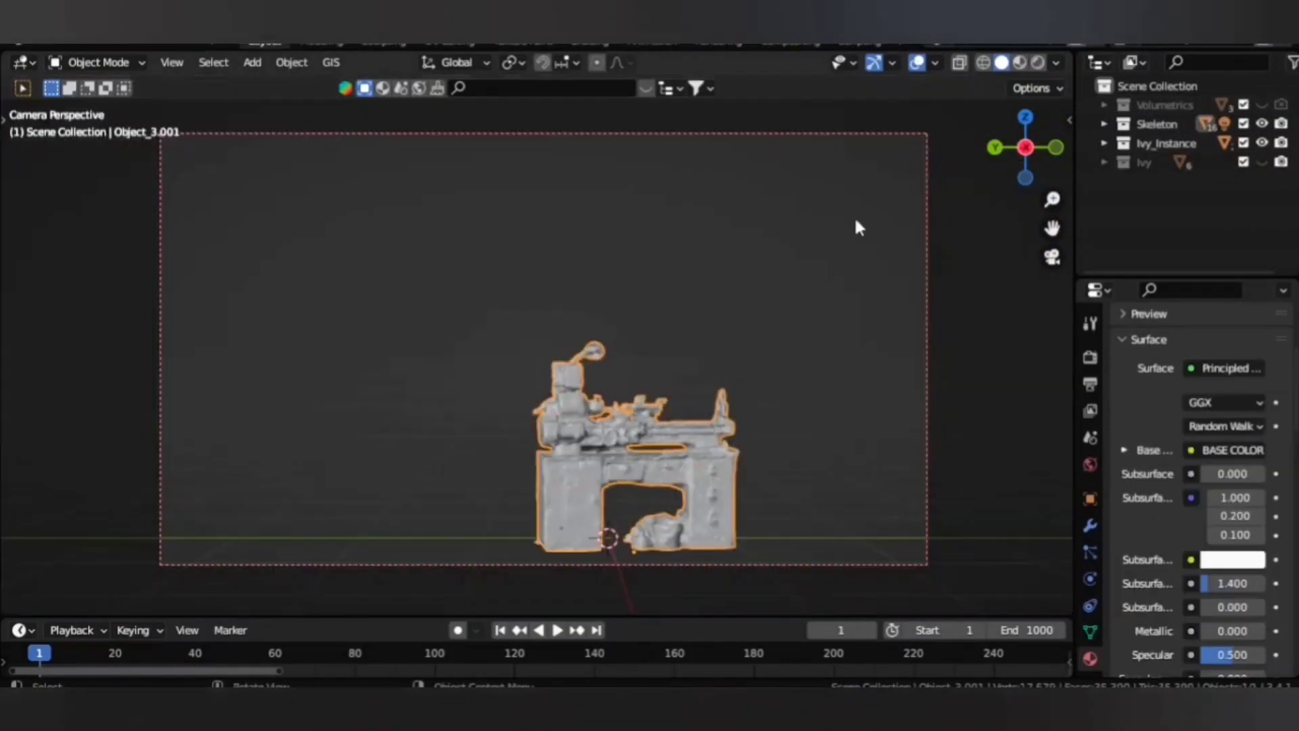
click(1038, 62)
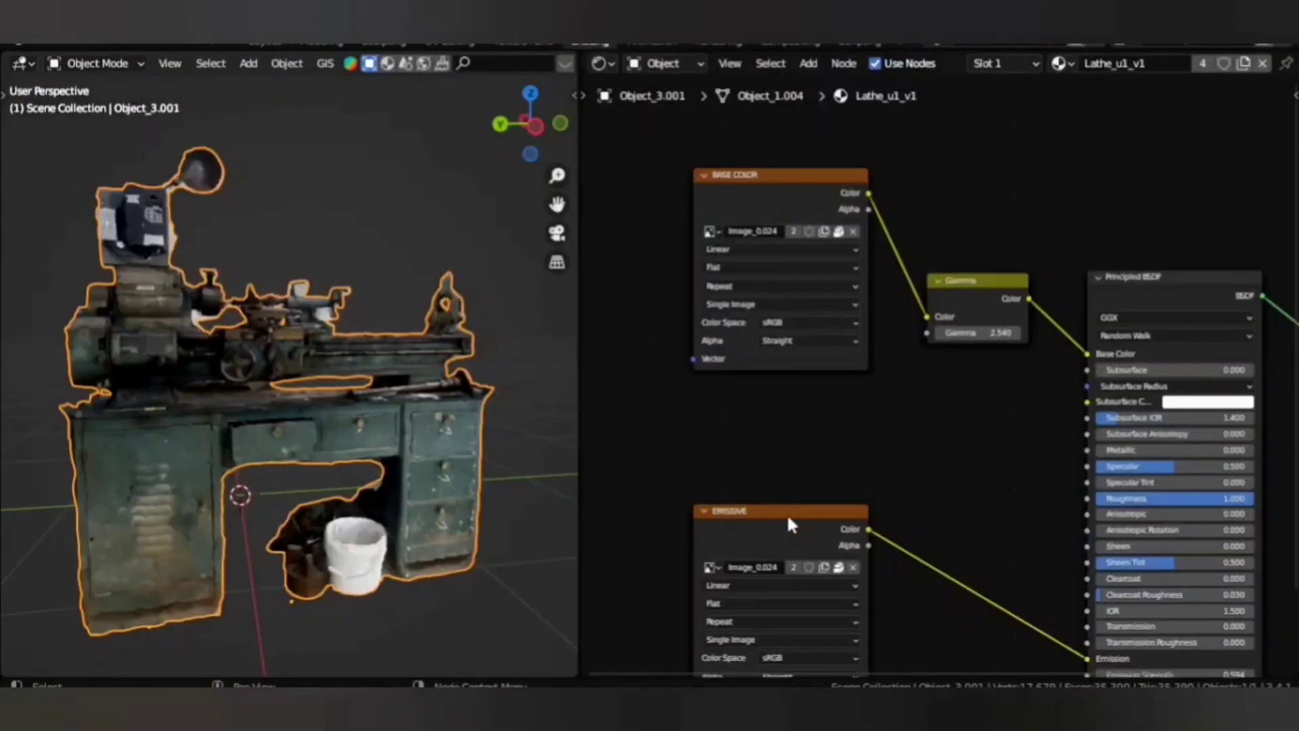
key(Delete)
click(959, 291)
key(ctrl+x)
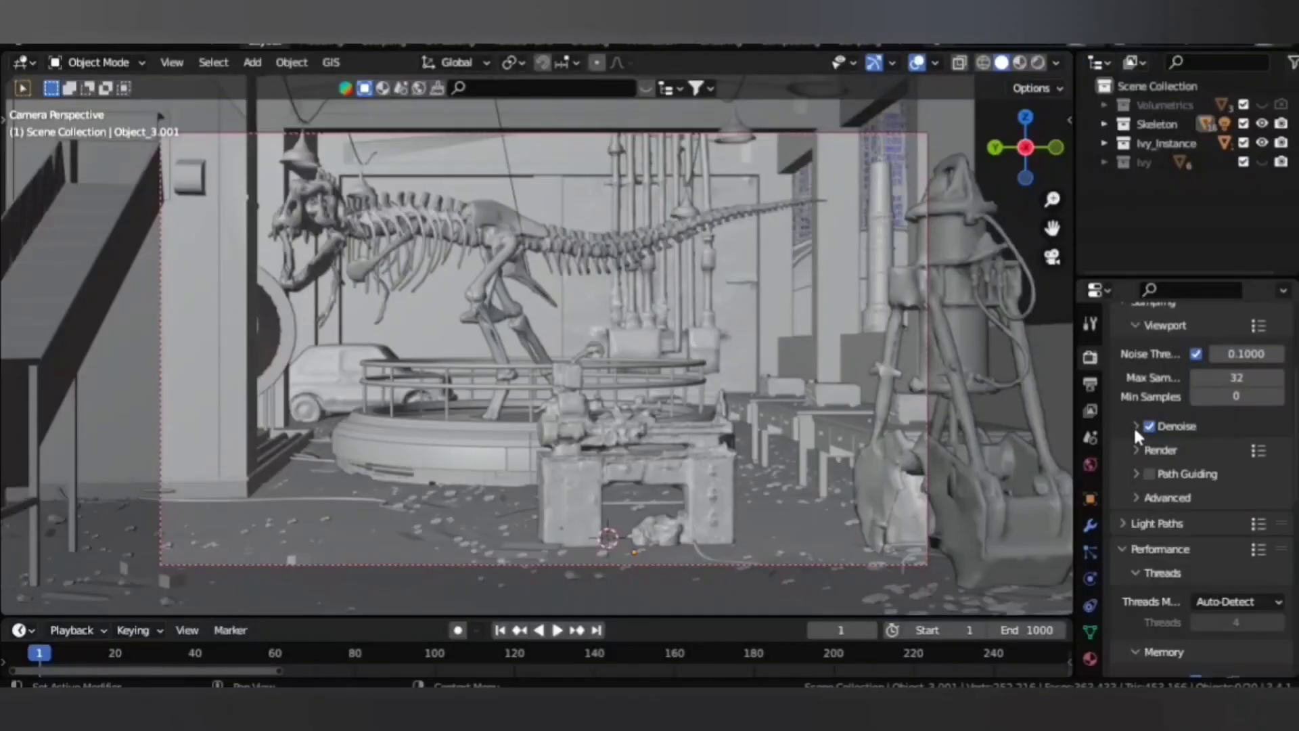
Enable noise threshold and cap final render samples at 100.
click(1136, 449)
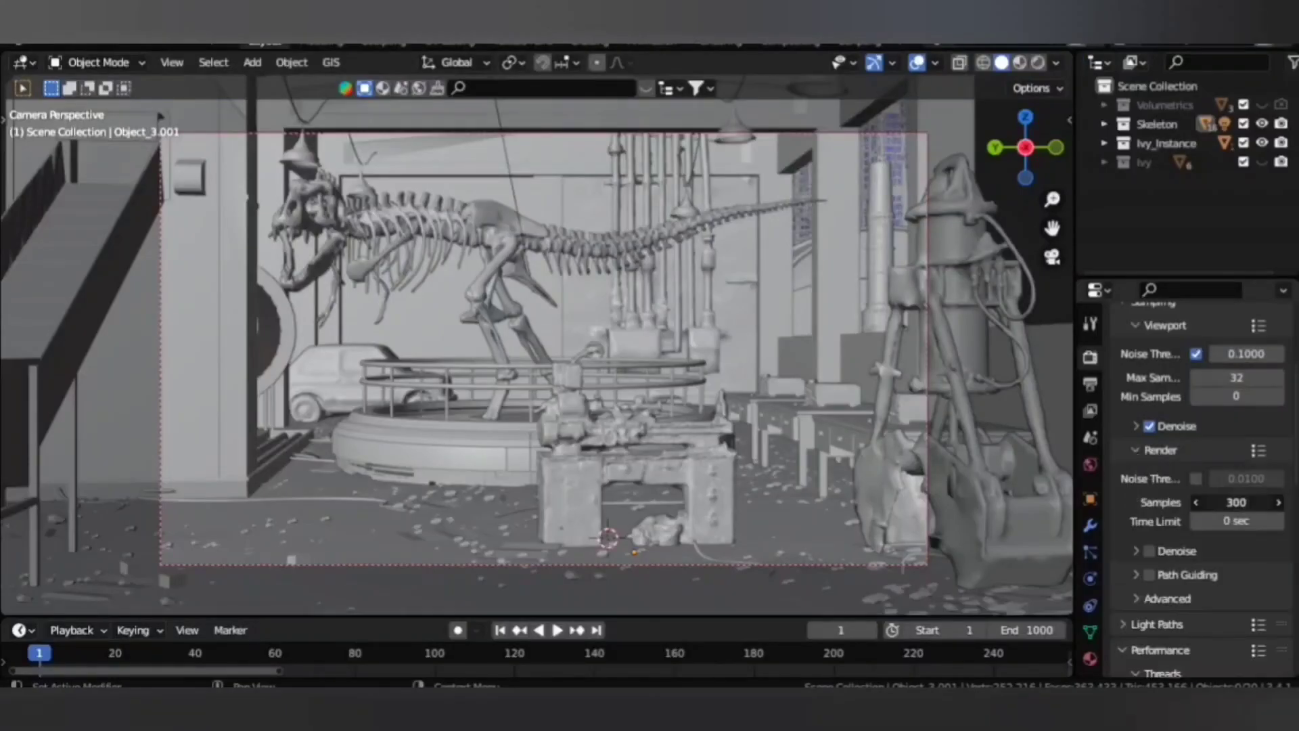
key(Return)
click(1196, 478)
scroll(1156, 493, down, 3)
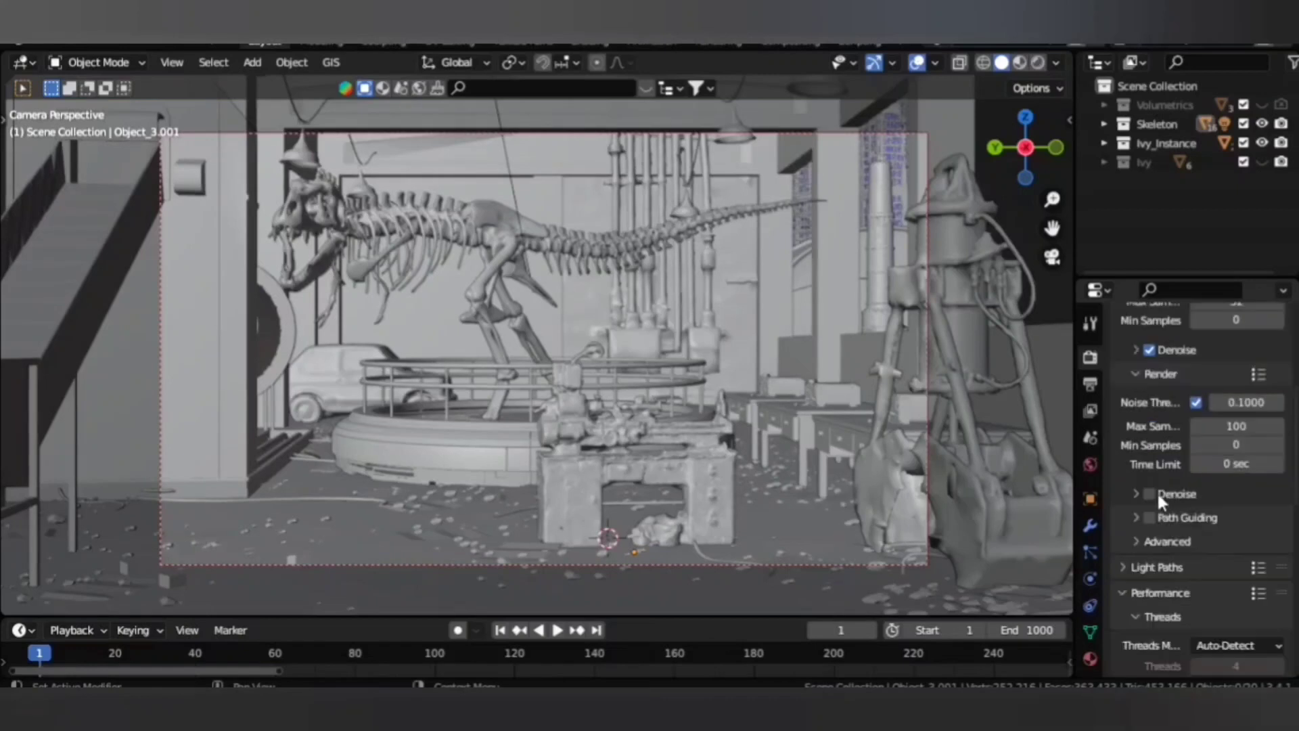
click(1136, 374)
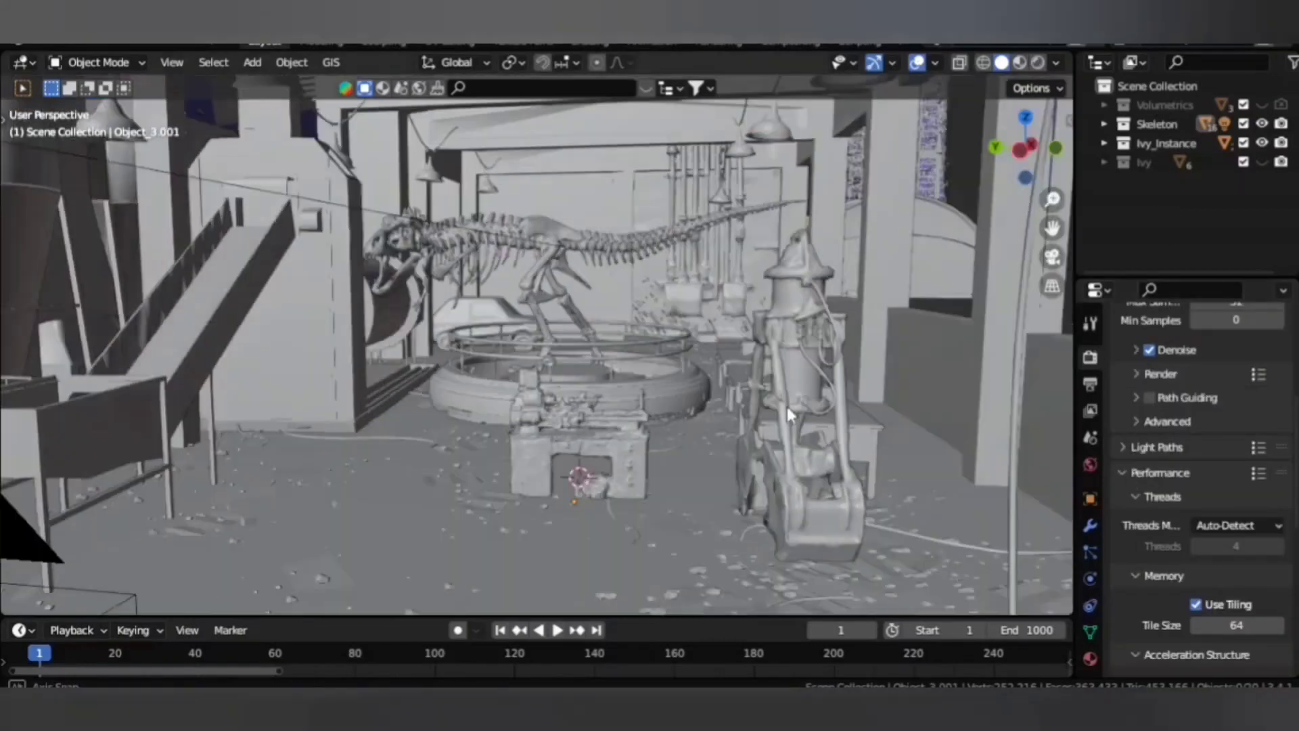
Confirm the 1280×720 output resolution and render the camera view as a still image.
middle_drag(786, 406, 607, 425)
key(KP_0)
scroll(1190, 406, up, 3)
scroll(1191, 406, up, 3)
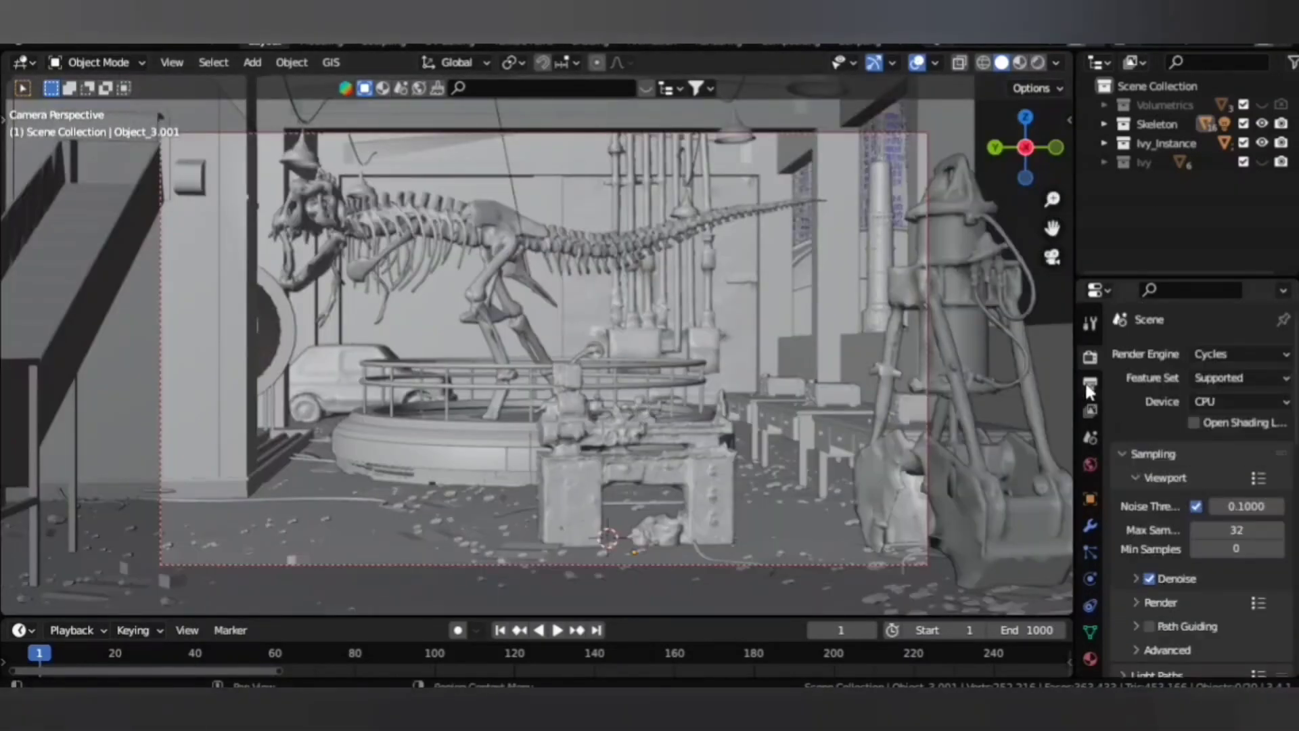
click(1090, 383)
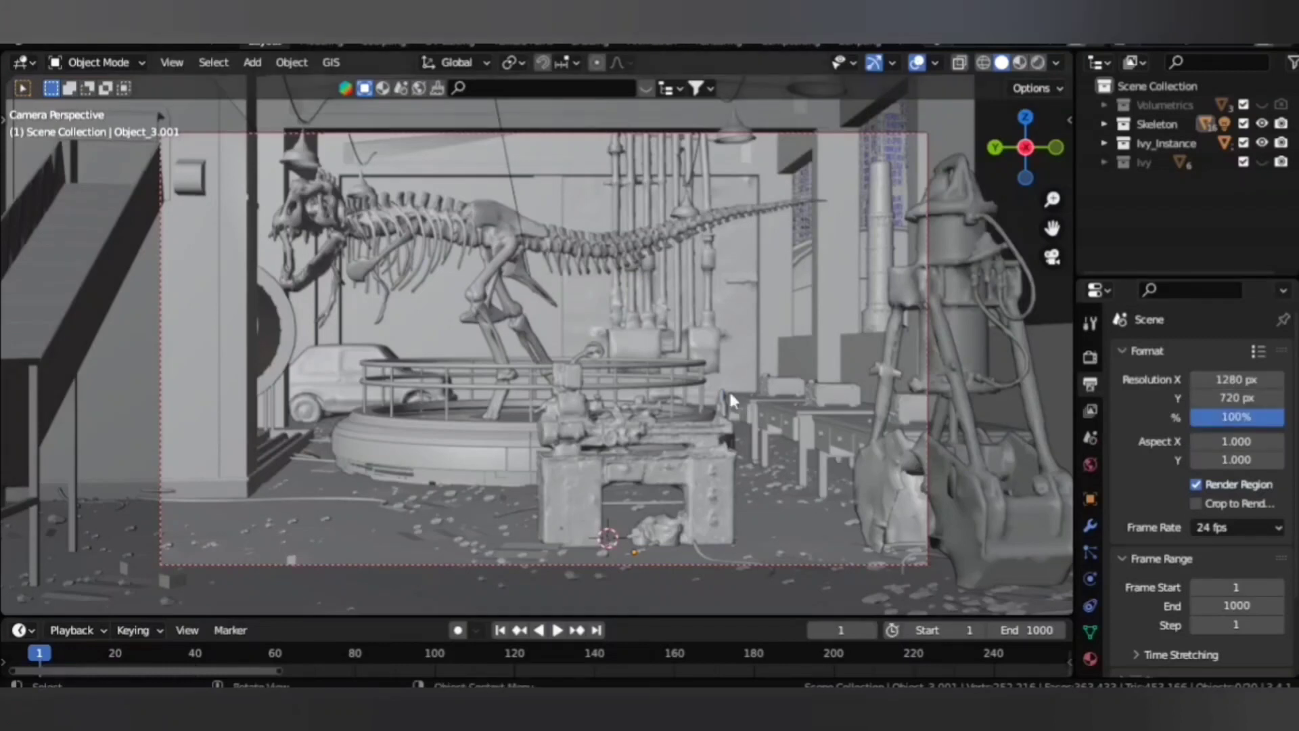
click(102, 40)
click(135, 56)
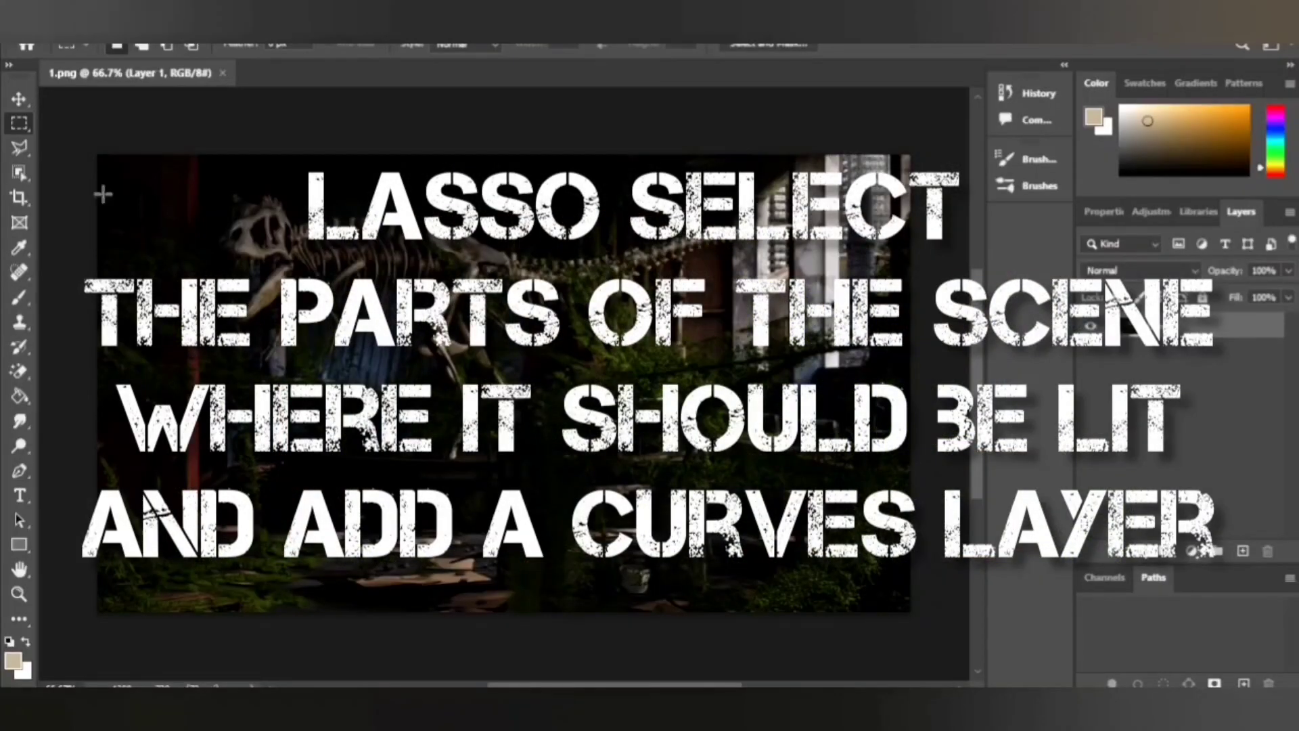
Draw a polygonal lasso selection around the lit diagonal band.
key(l)
click(855, 140)
click(78, 453)
click(66, 631)
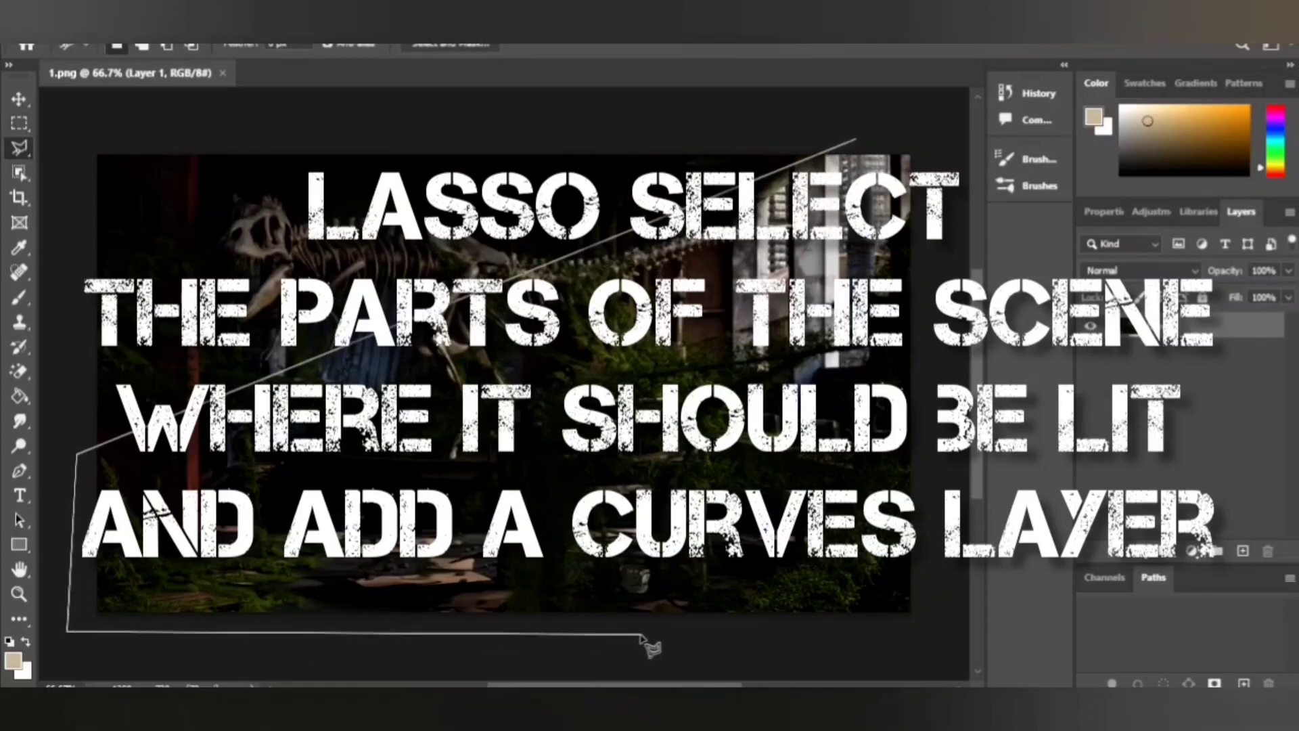
click(642, 635)
Add a Curves adjustment layer on the selection and raise the curve to brighten it.
click(937, 146)
click(856, 140)
click(1190, 550)
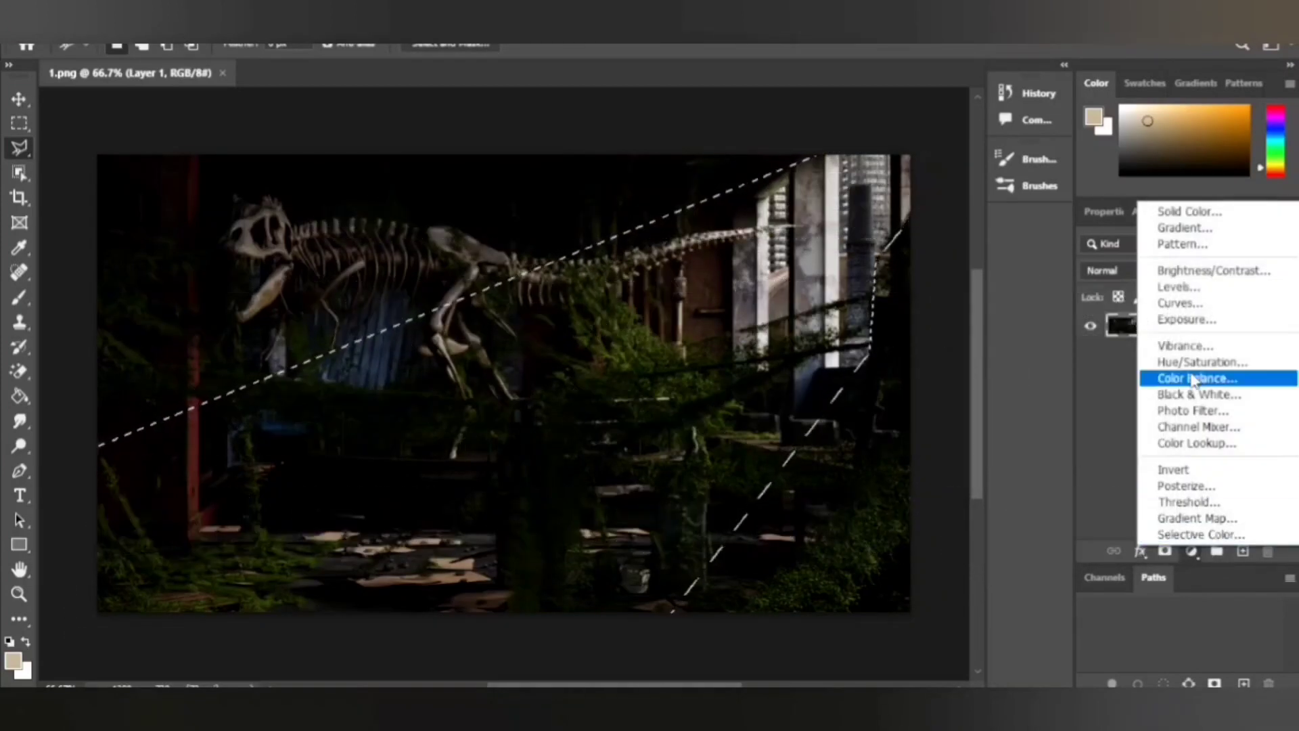
click(1179, 302)
drag(1202, 389, 1202, 356)
Soften the Curves mask edge with a Gaussian Blur.
click(260, 37)
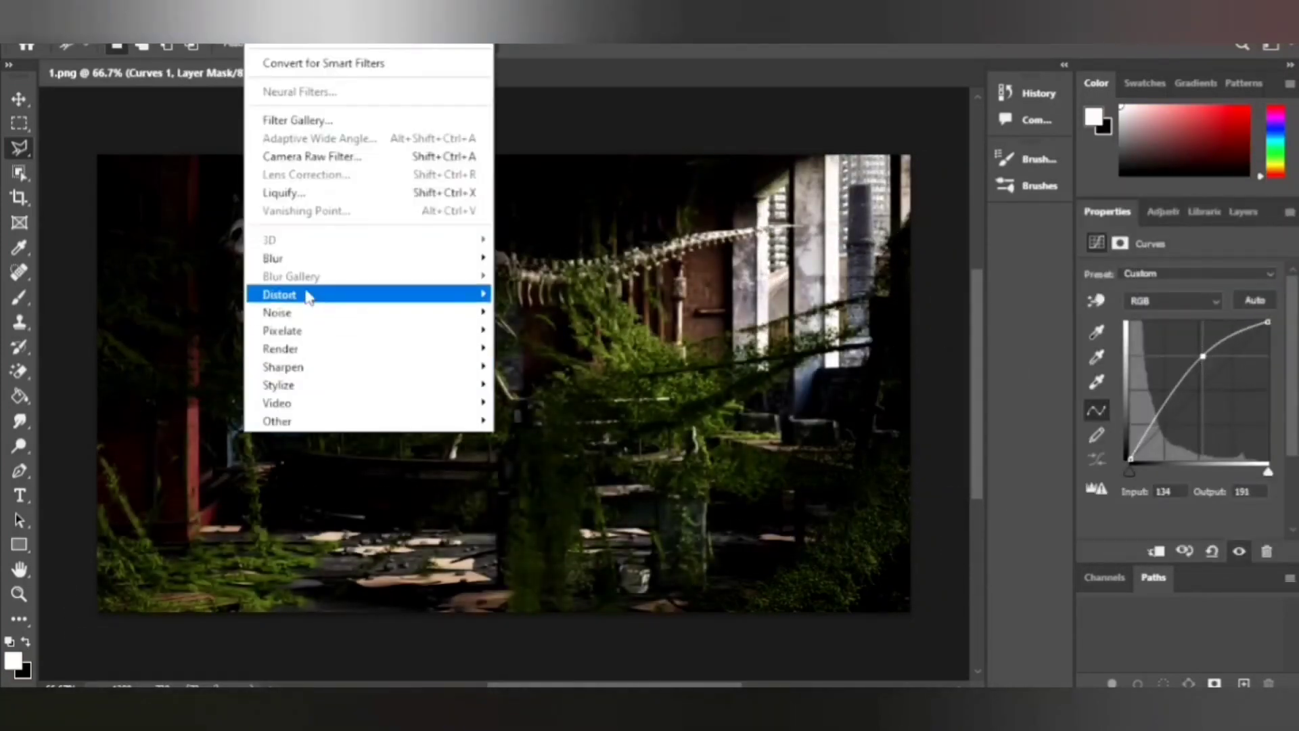
click(548, 330)
drag(798, 444, 826, 441)
key(Return)
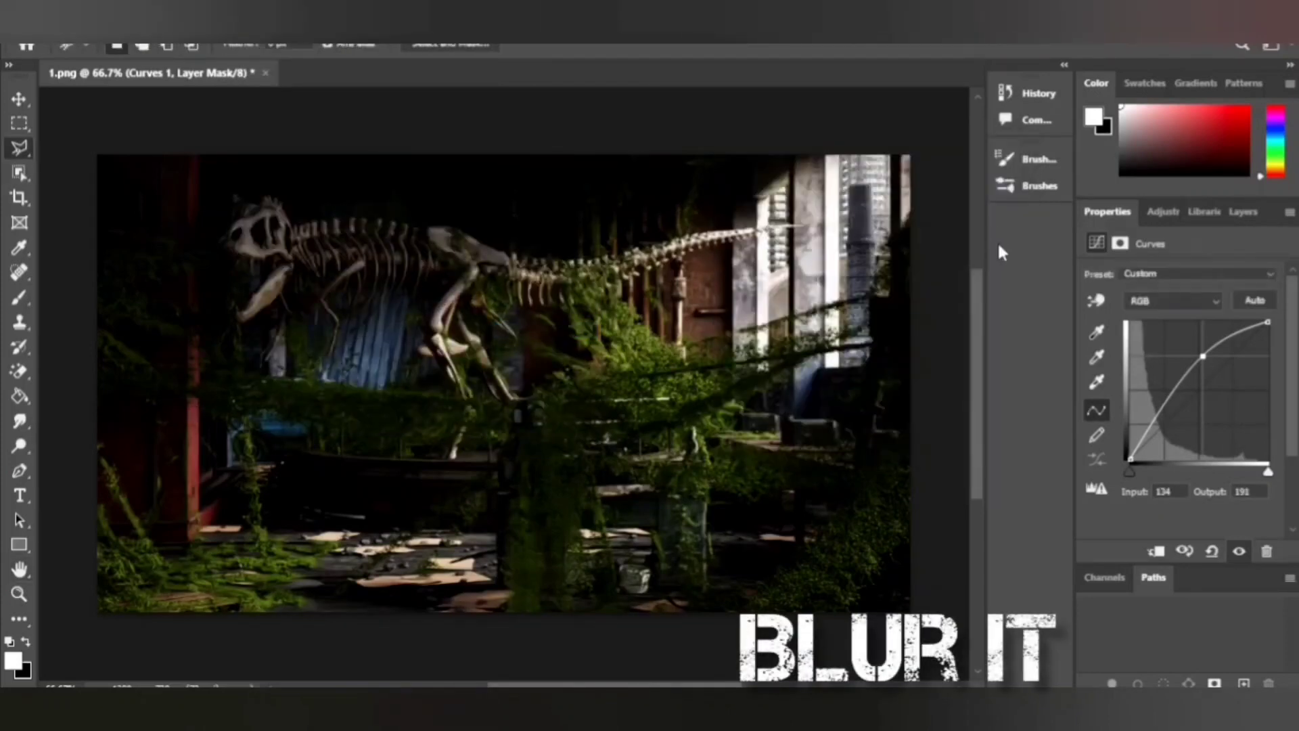
click(1252, 218)
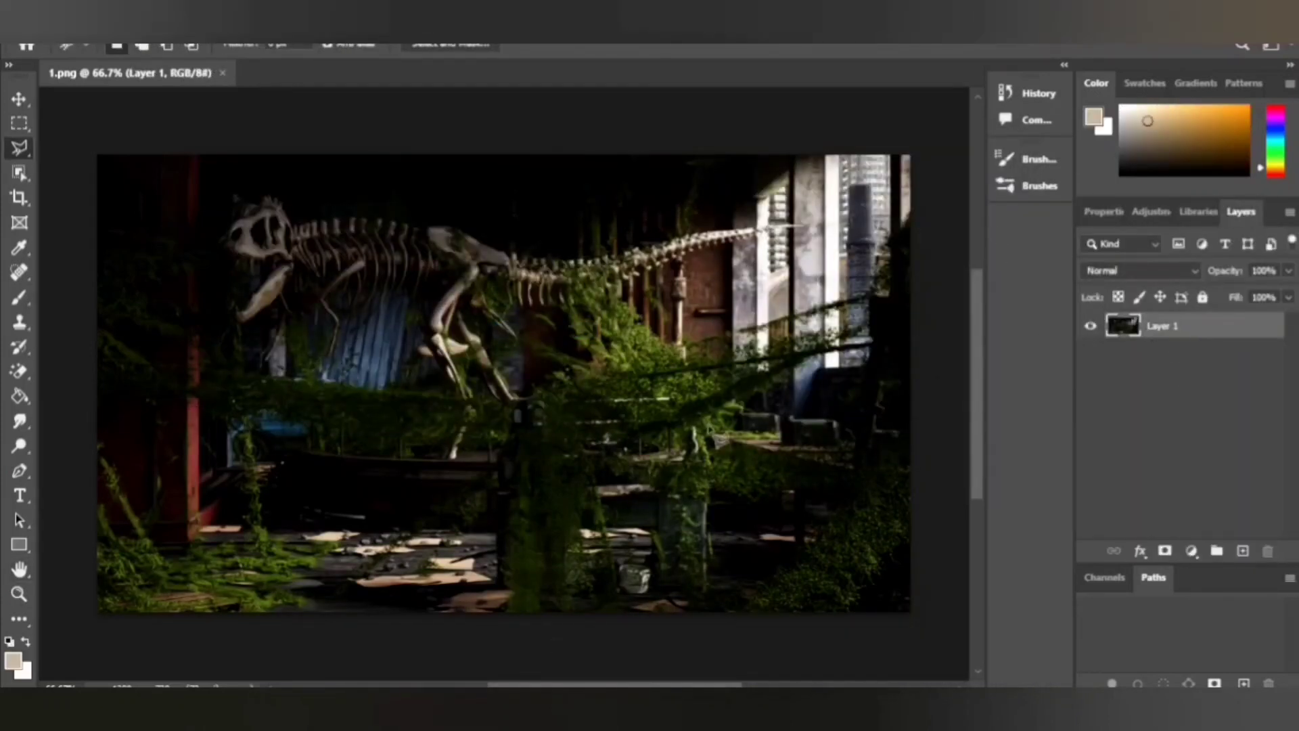
Lasso another lit diagonal and brighten it with a raised Curves adjustment layer.
click(896, 144)
click(111, 620)
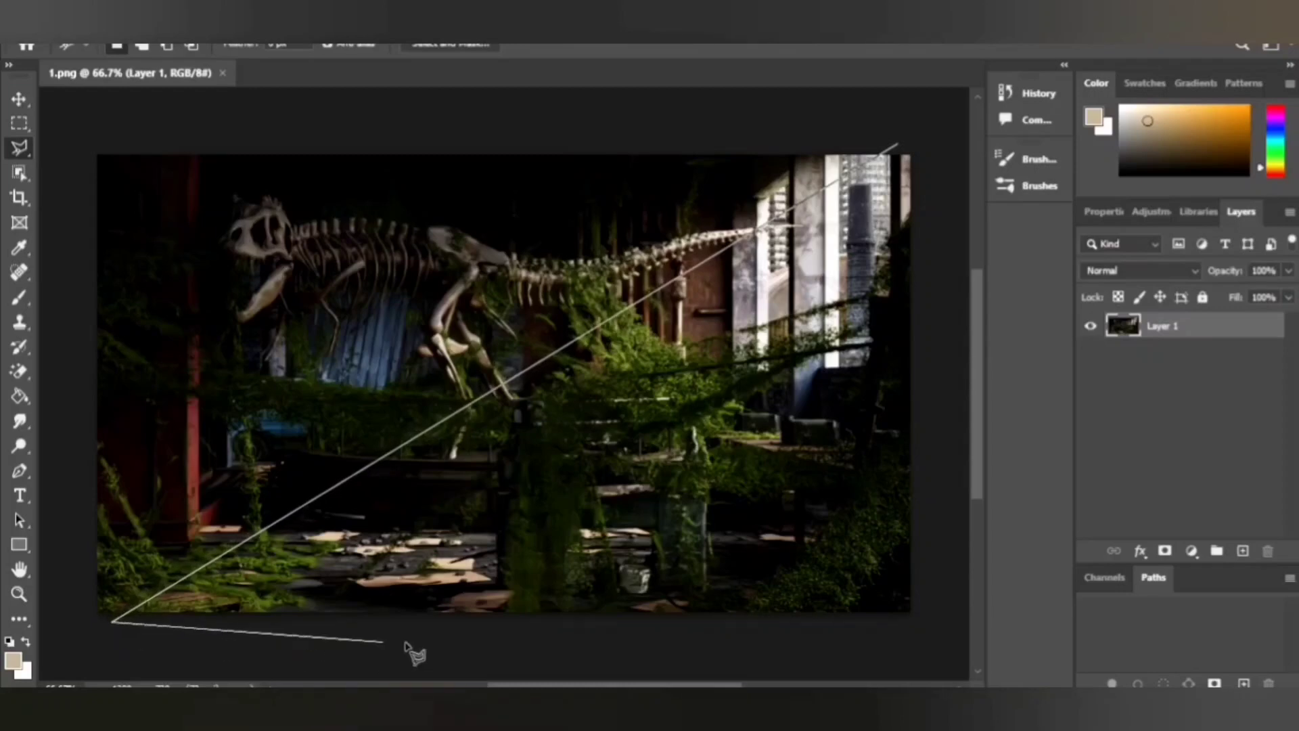
click(438, 620)
click(898, 144)
click(1191, 551)
click(1177, 332)
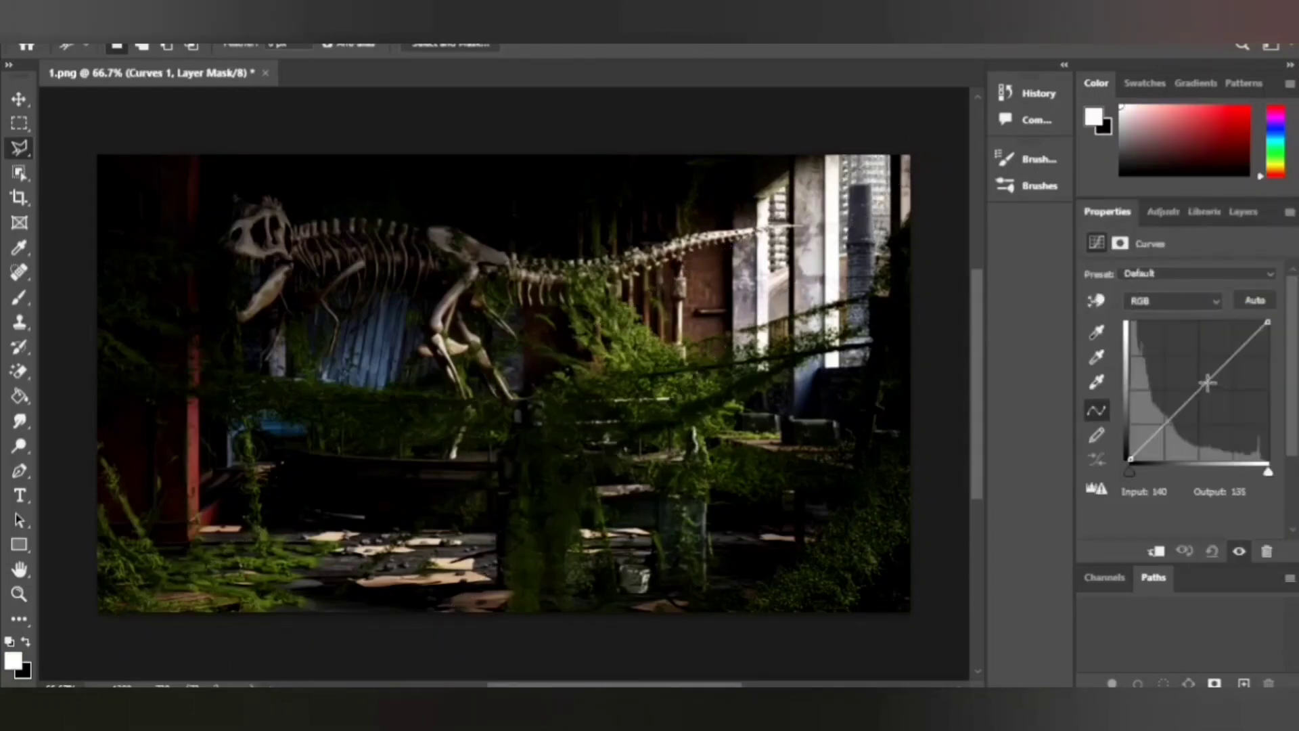
drag(1191, 399, 1181, 364)
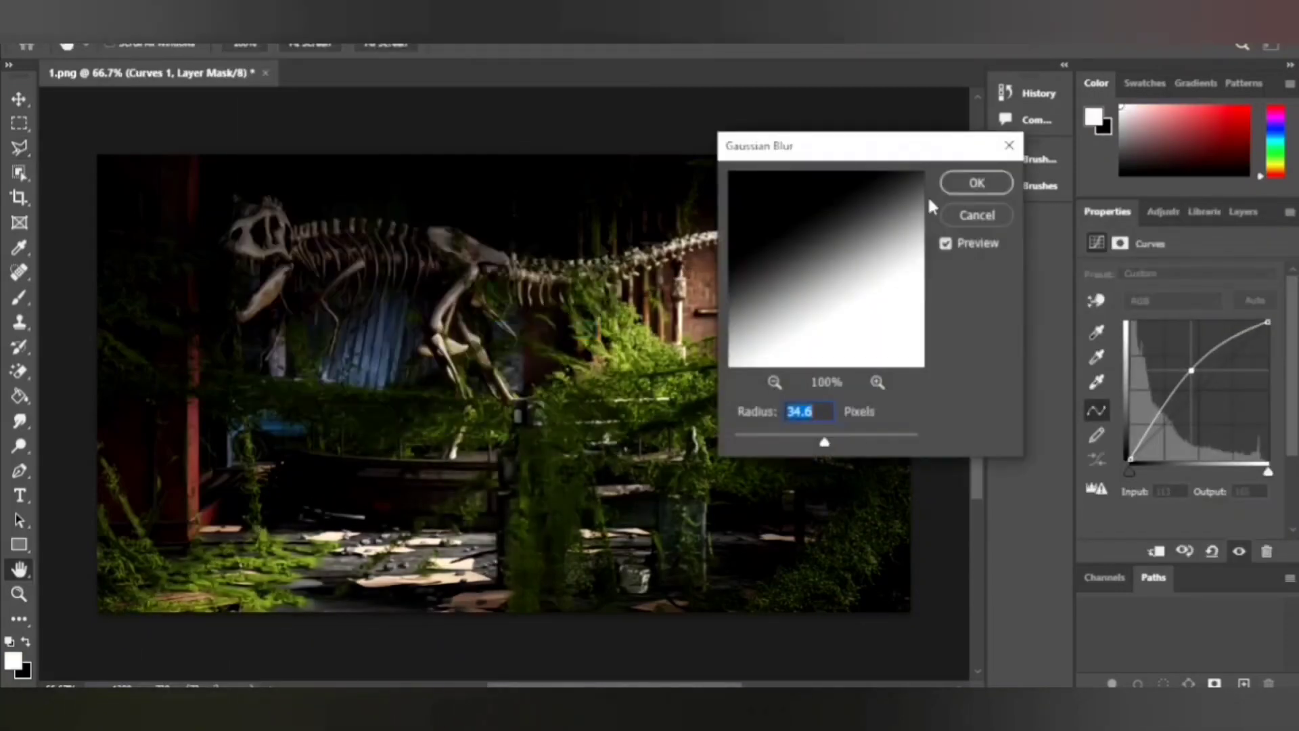
Flatten the image into Layer 1 and shift Color Balance midtones toward red by +13.
click(1242, 212)
right_click(1163, 326)
click(900, 612)
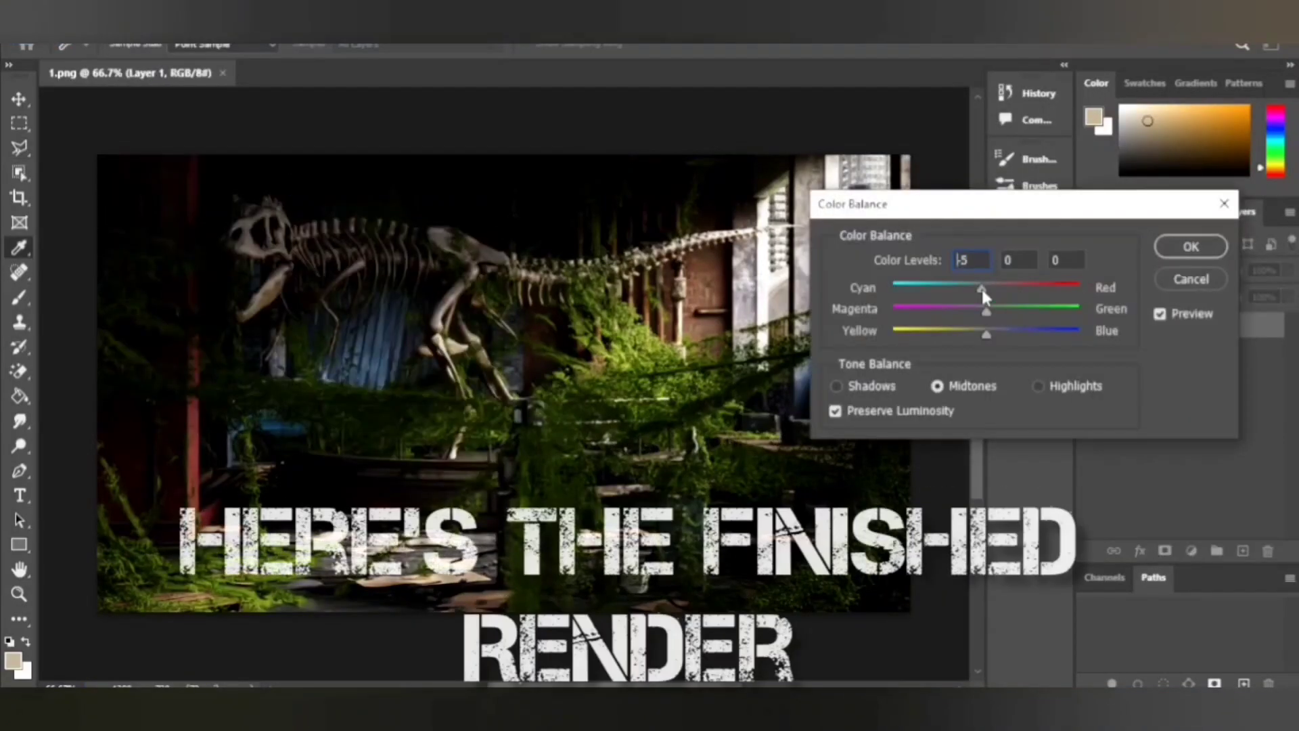
drag(981, 286, 1040, 286)
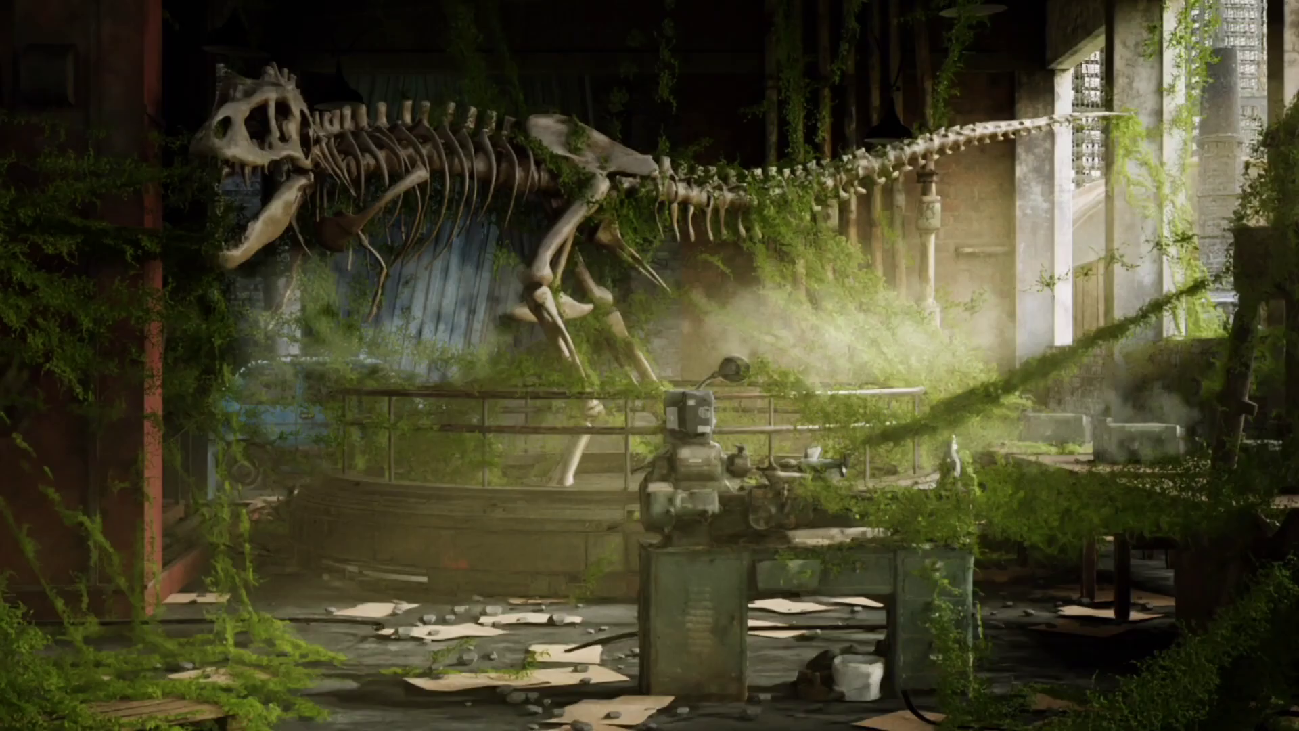